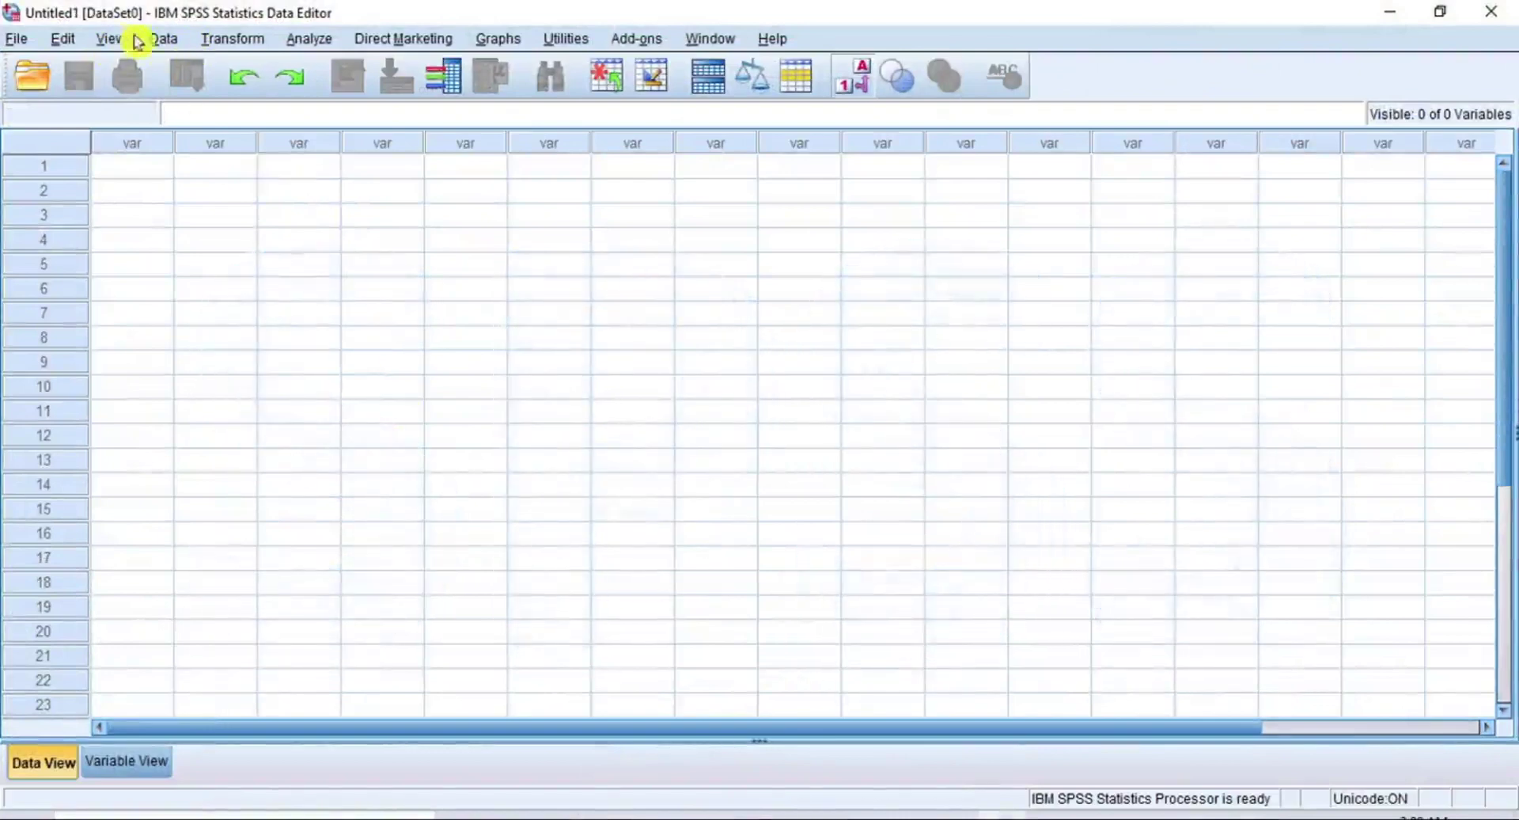
# - In Open Data, browse through YOUTUBE 2020 to the DATA folder of the merge-files project
pyautogui.click(37, 39)
pyautogui.moveTo(169, 92)
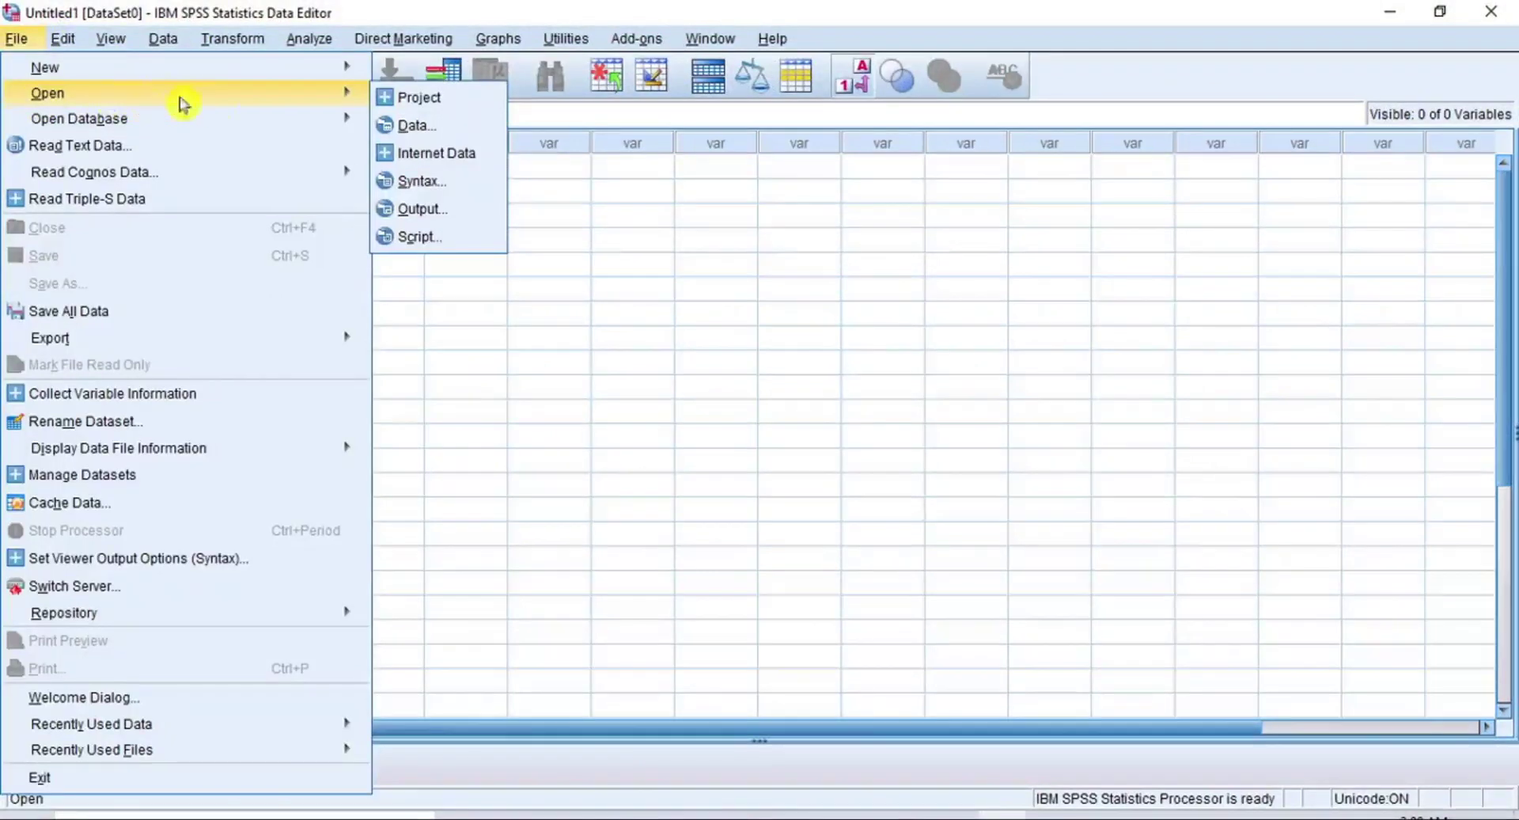
pyautogui.click(430, 133)
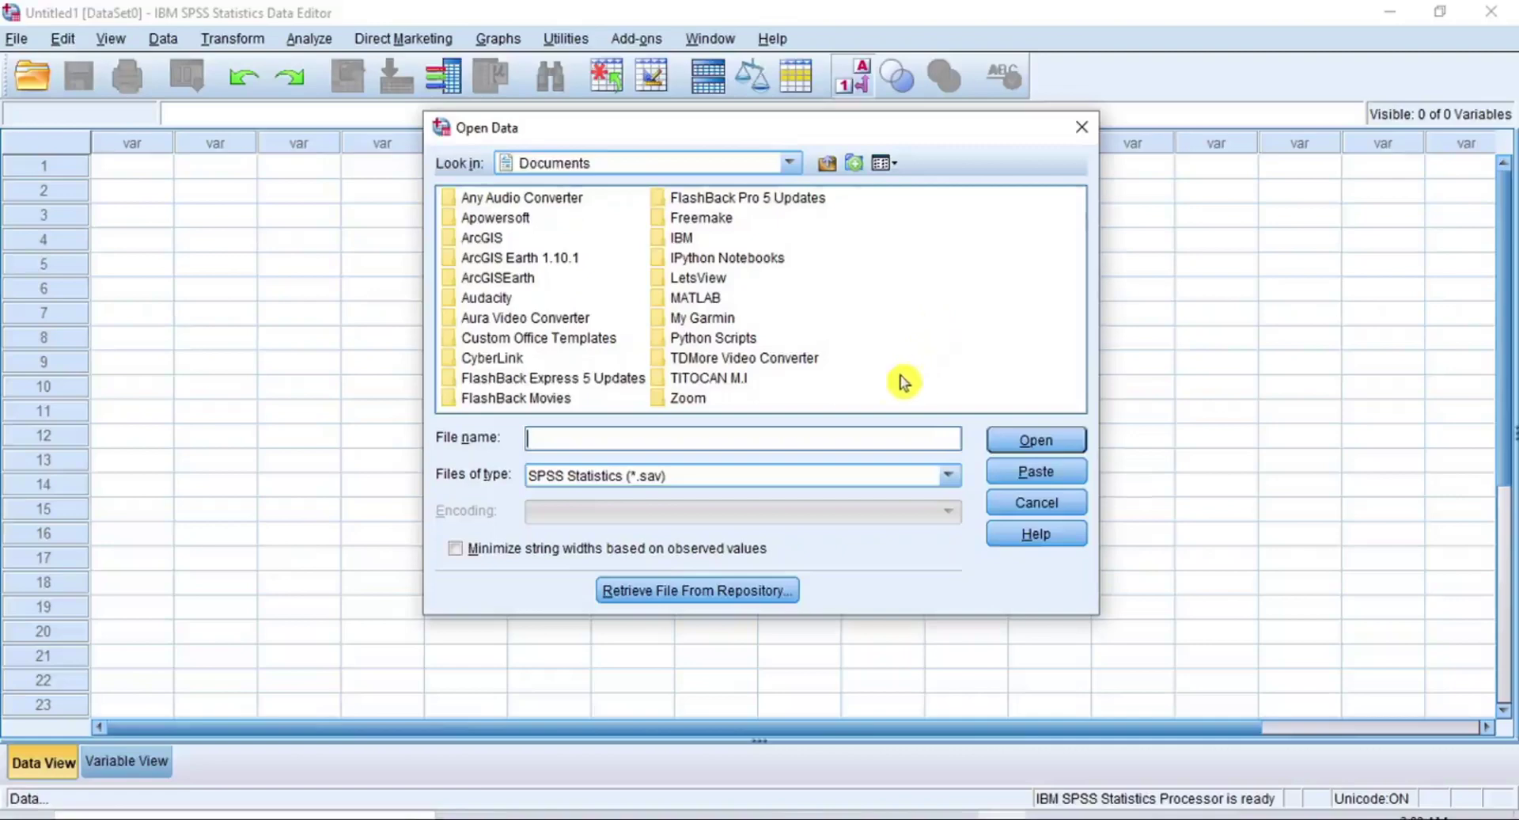
pyautogui.doubleClick(734, 383)
pyautogui.scroll(-3, 791, 379)
pyautogui.doubleClick(839, 367)
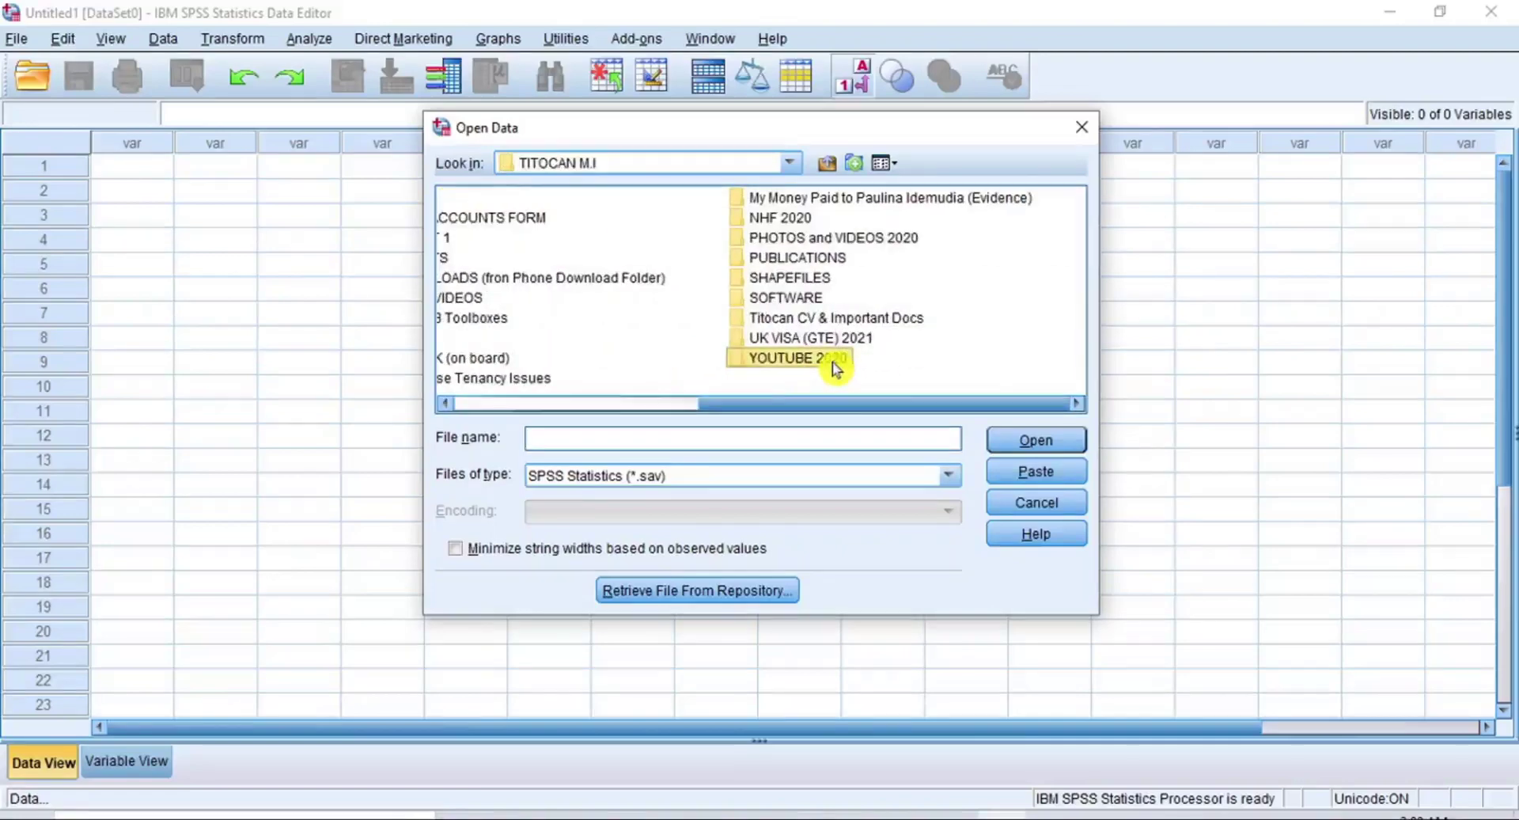
pyautogui.doubleClick(898, 381)
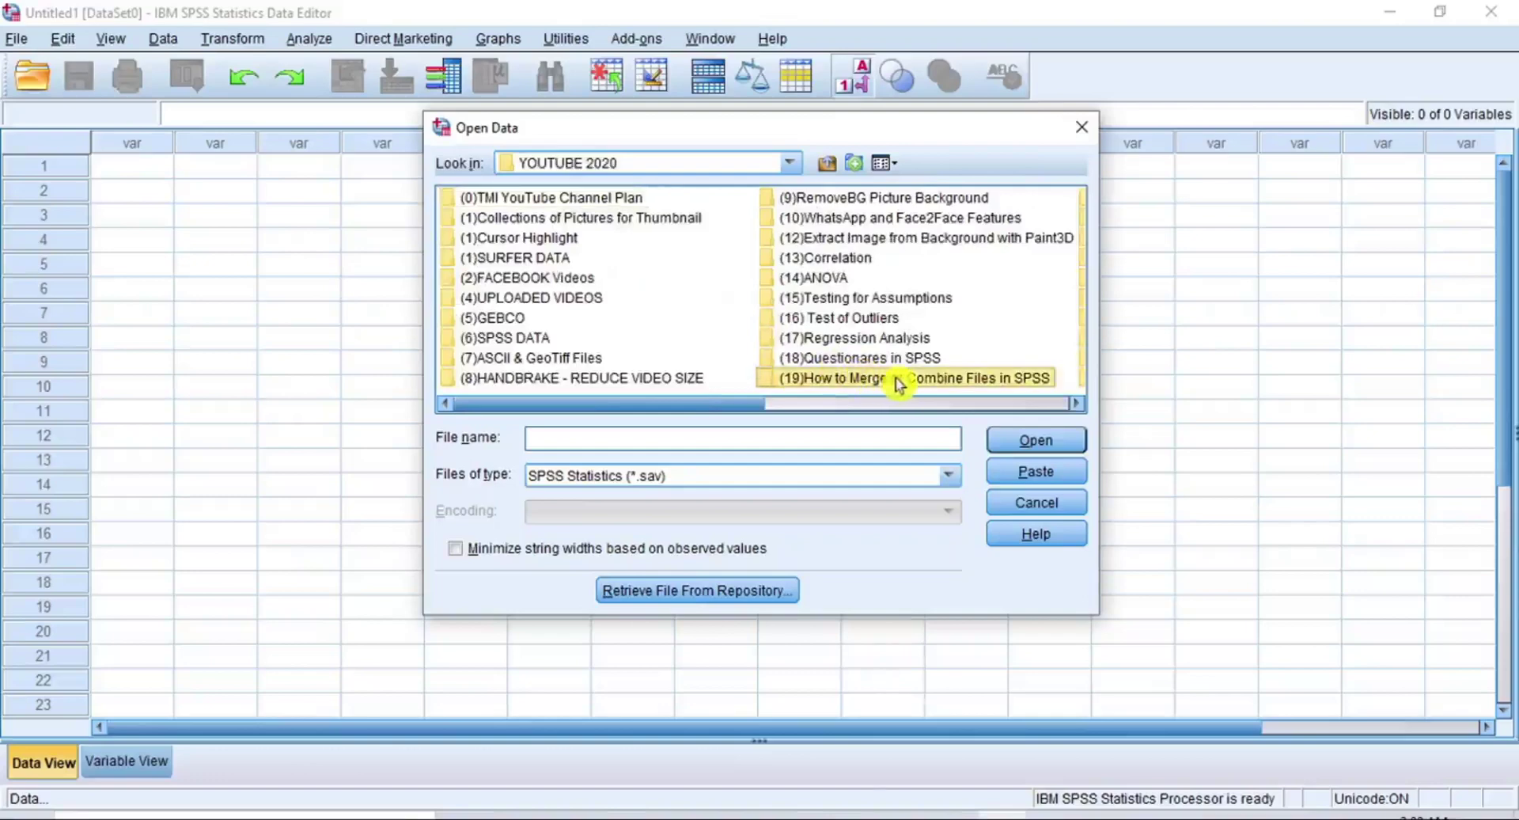
pyautogui.doubleClick(455, 238)
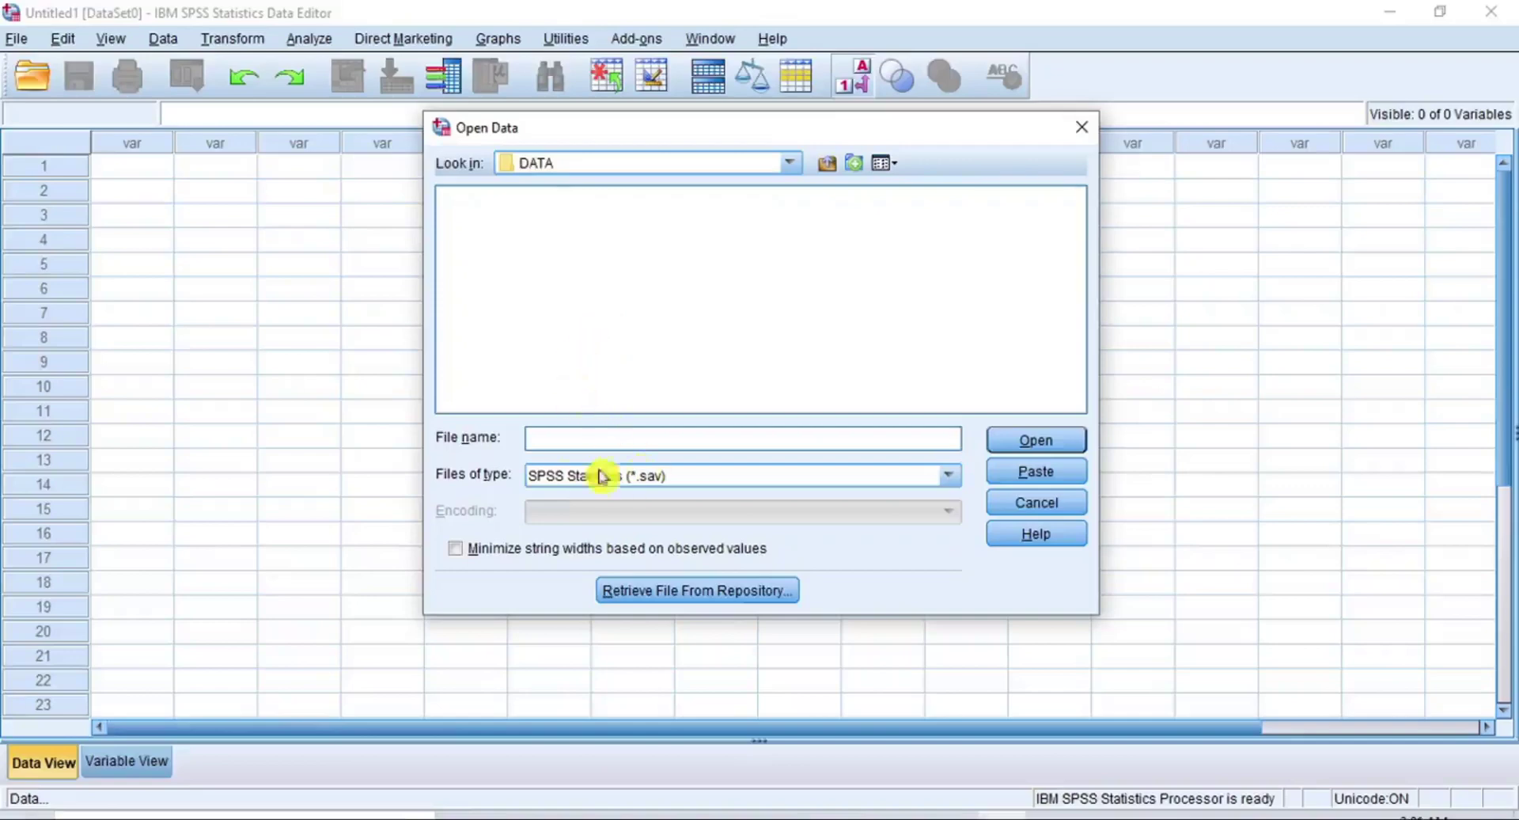
# - Show Excel files and open Average Income and Car Records.xlsx
pyautogui.click(947, 475)
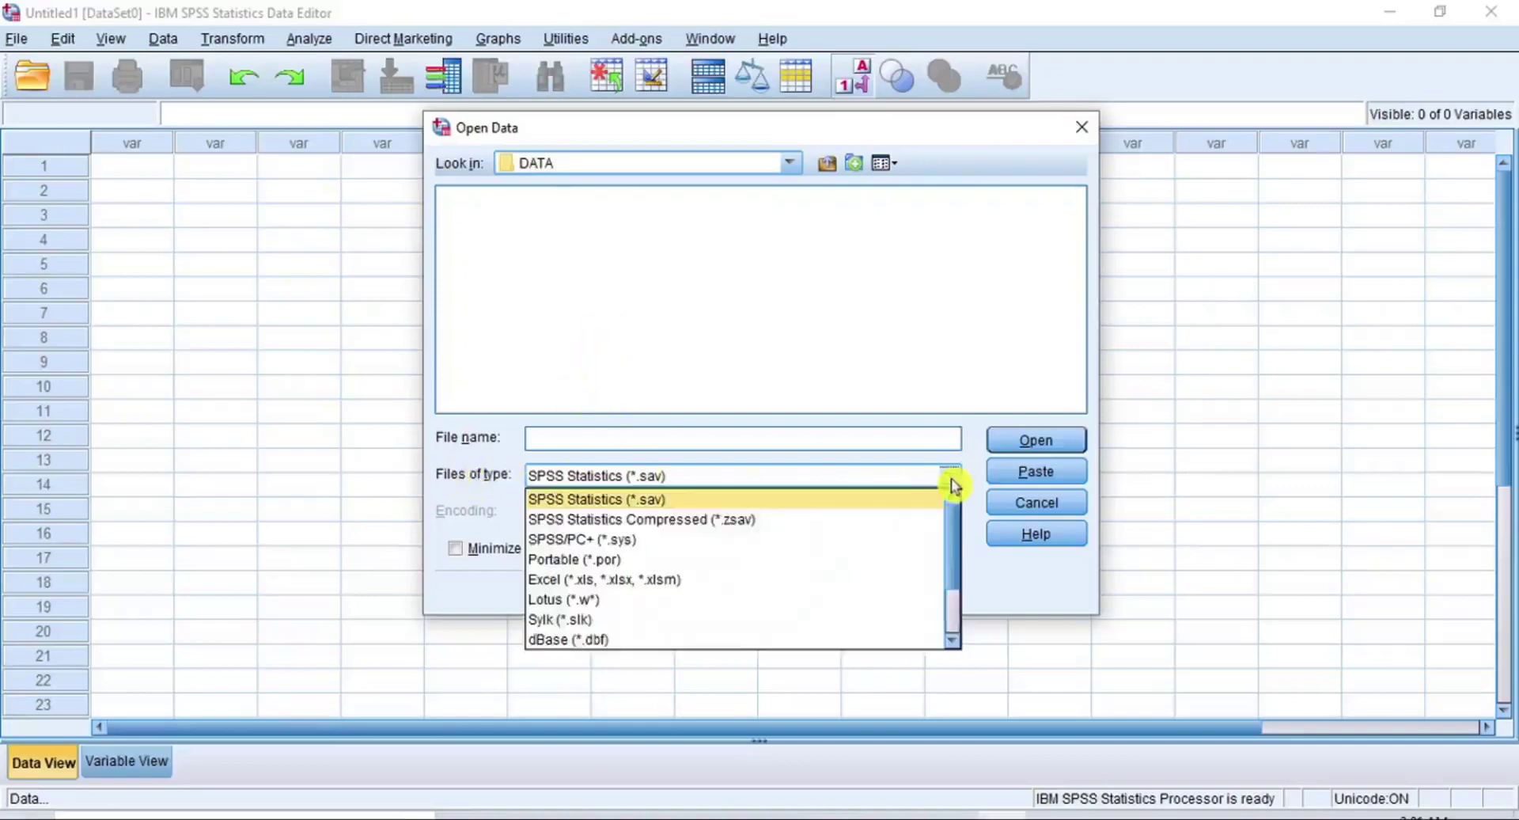
pyautogui.click(739, 583)
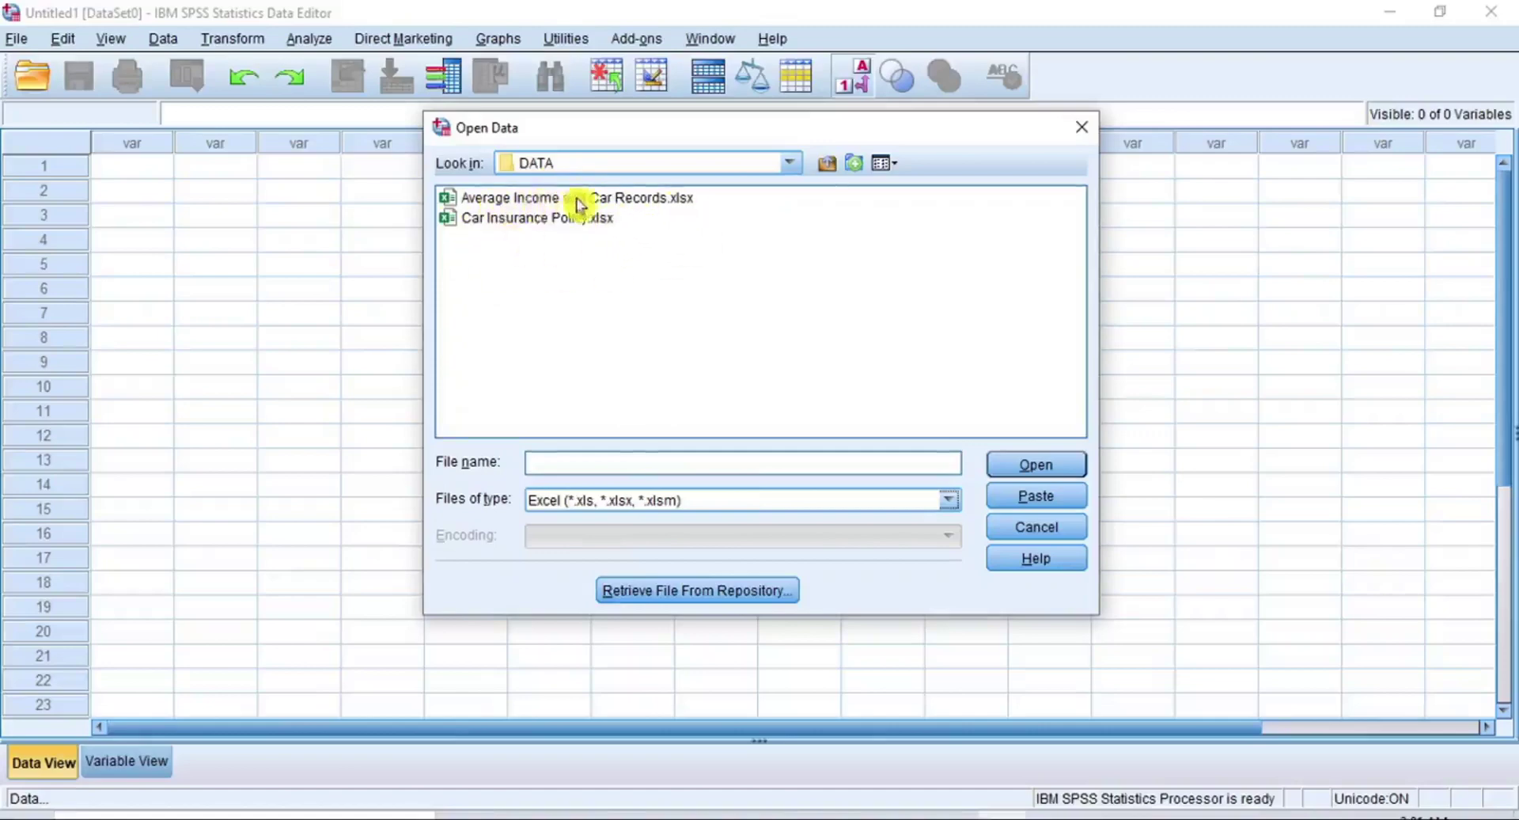
pyautogui.click(601, 202)
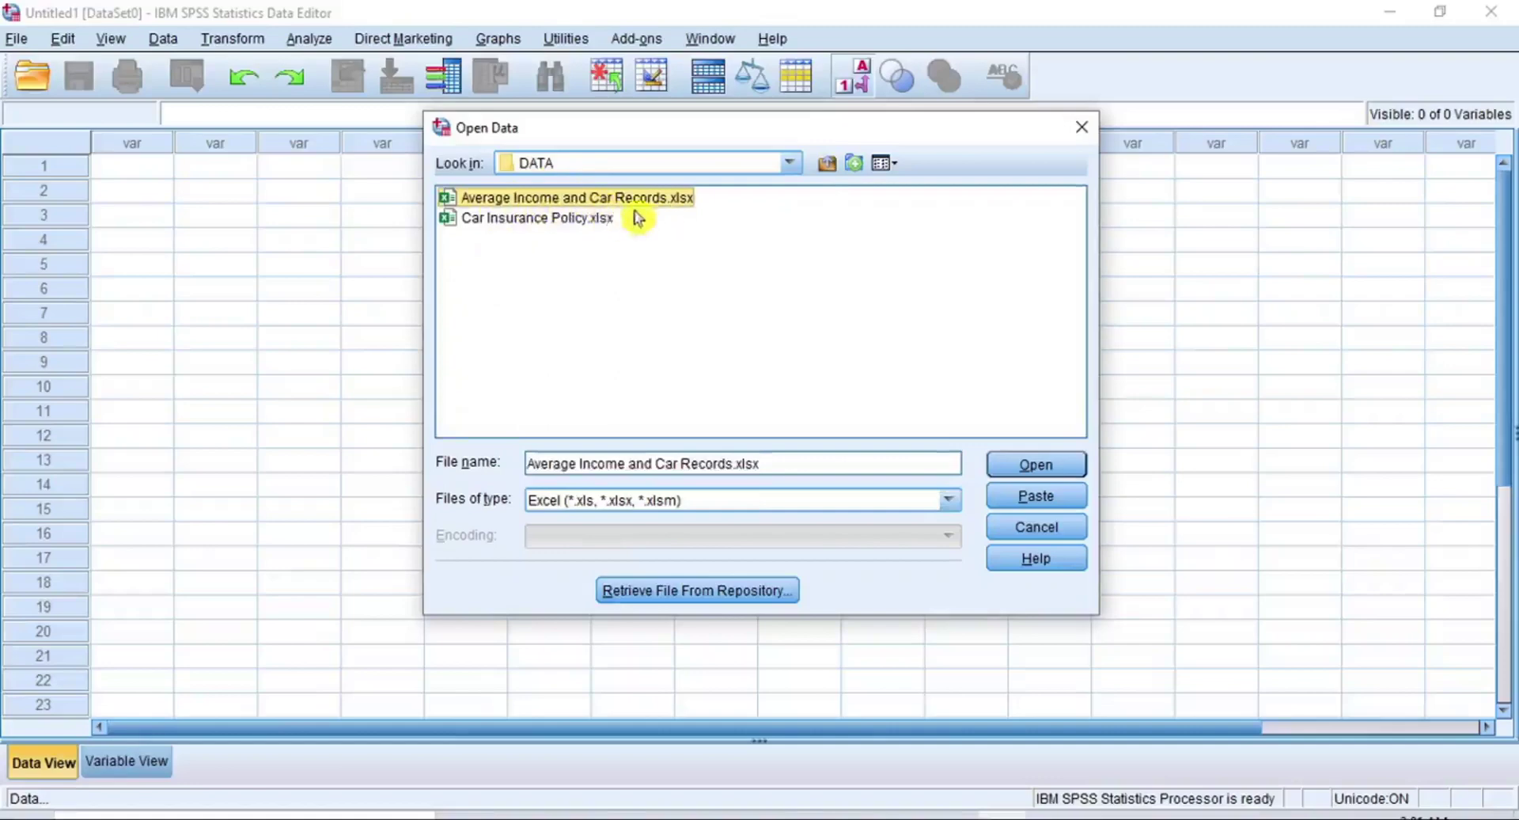
pyautogui.click(1036, 468)
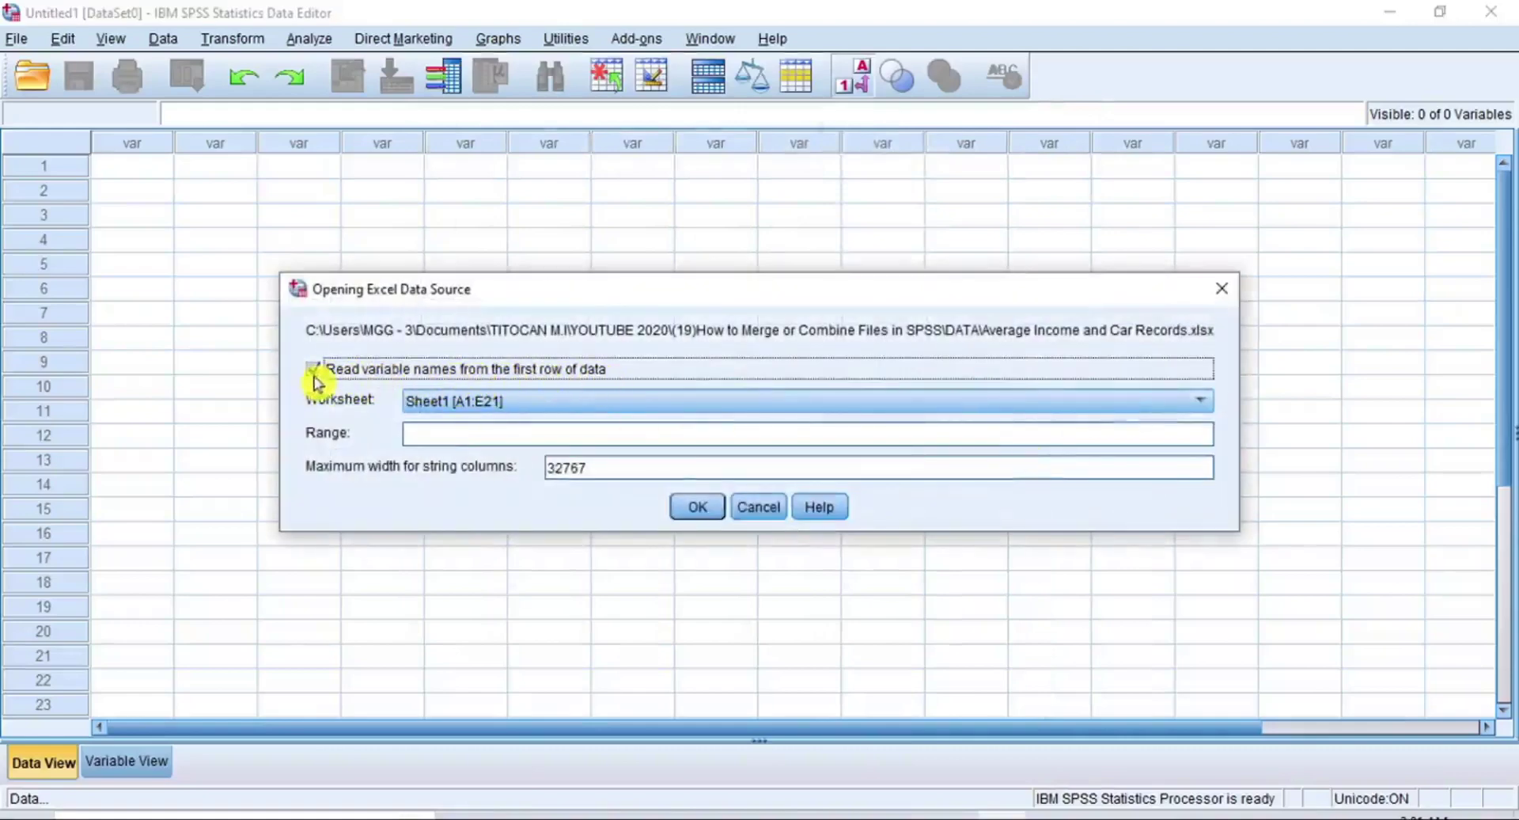
# - Import the sheet and review the Age, Status, Income, car and CarCategory columns
pyautogui.click(695, 507)
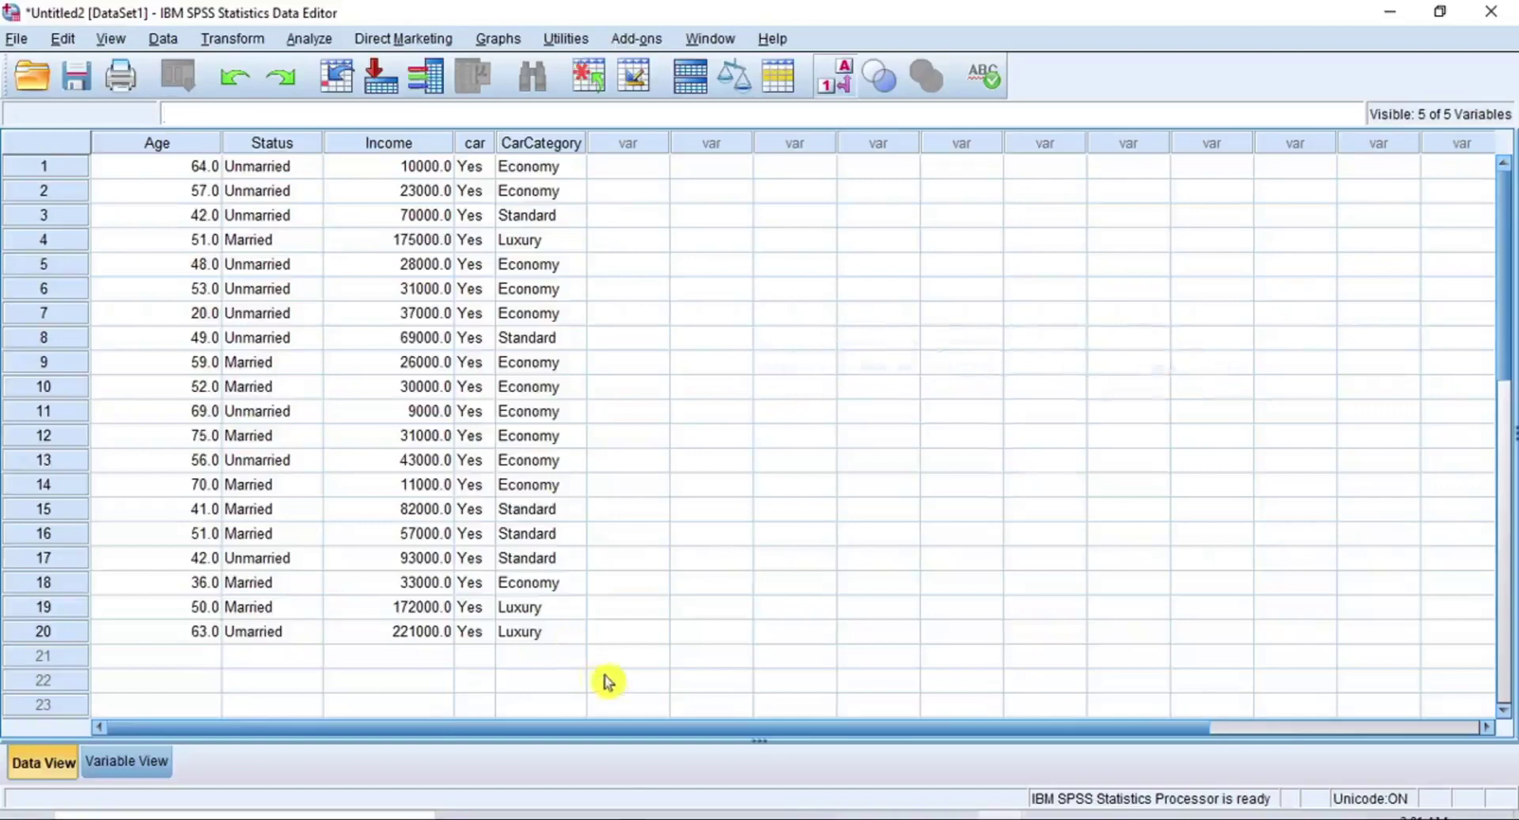
pyautogui.click(203, 145)
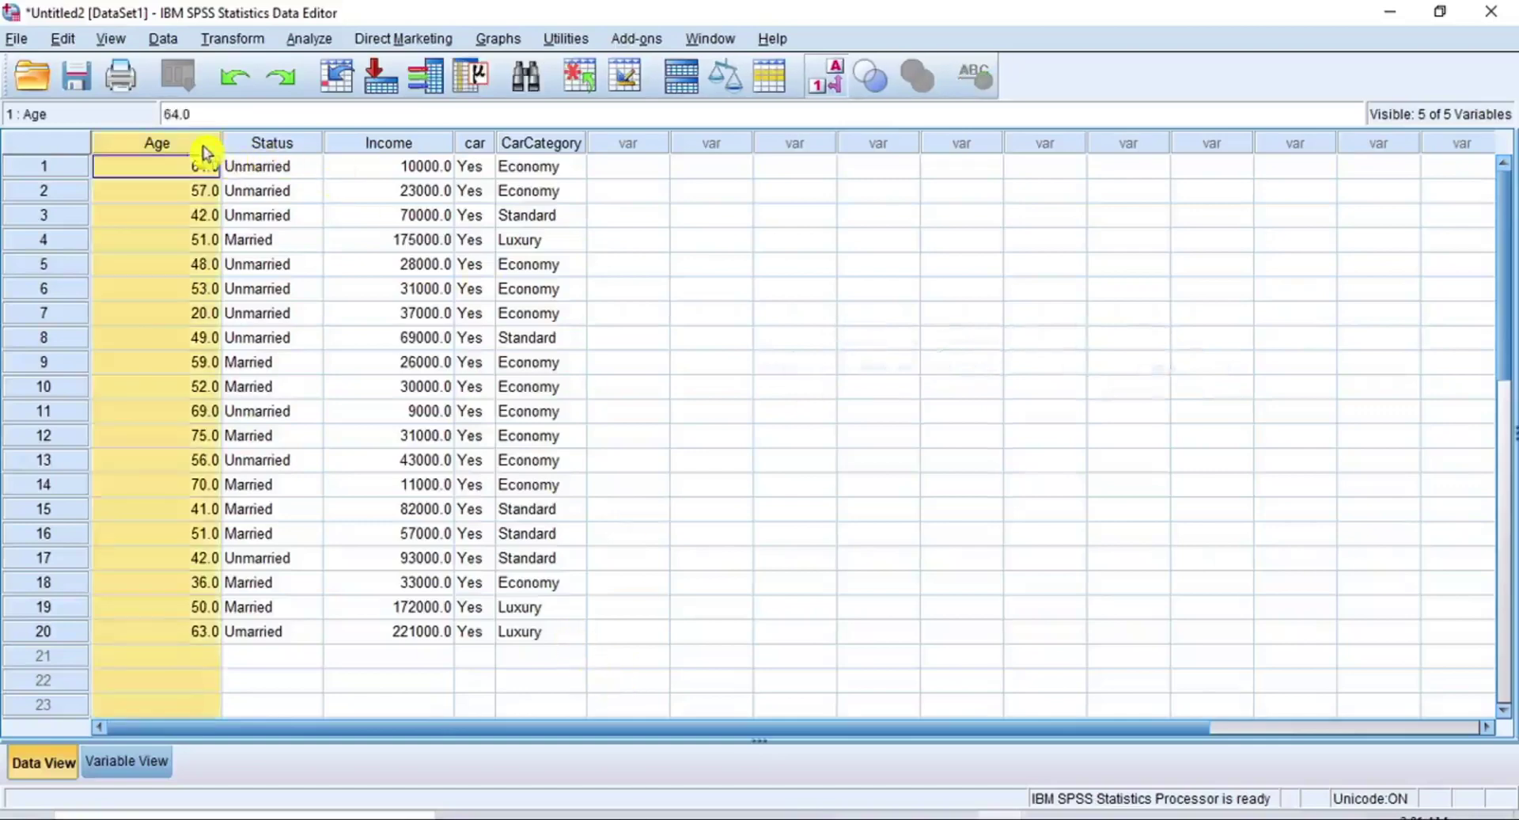
pyautogui.click(262, 145)
pyautogui.click(394, 145)
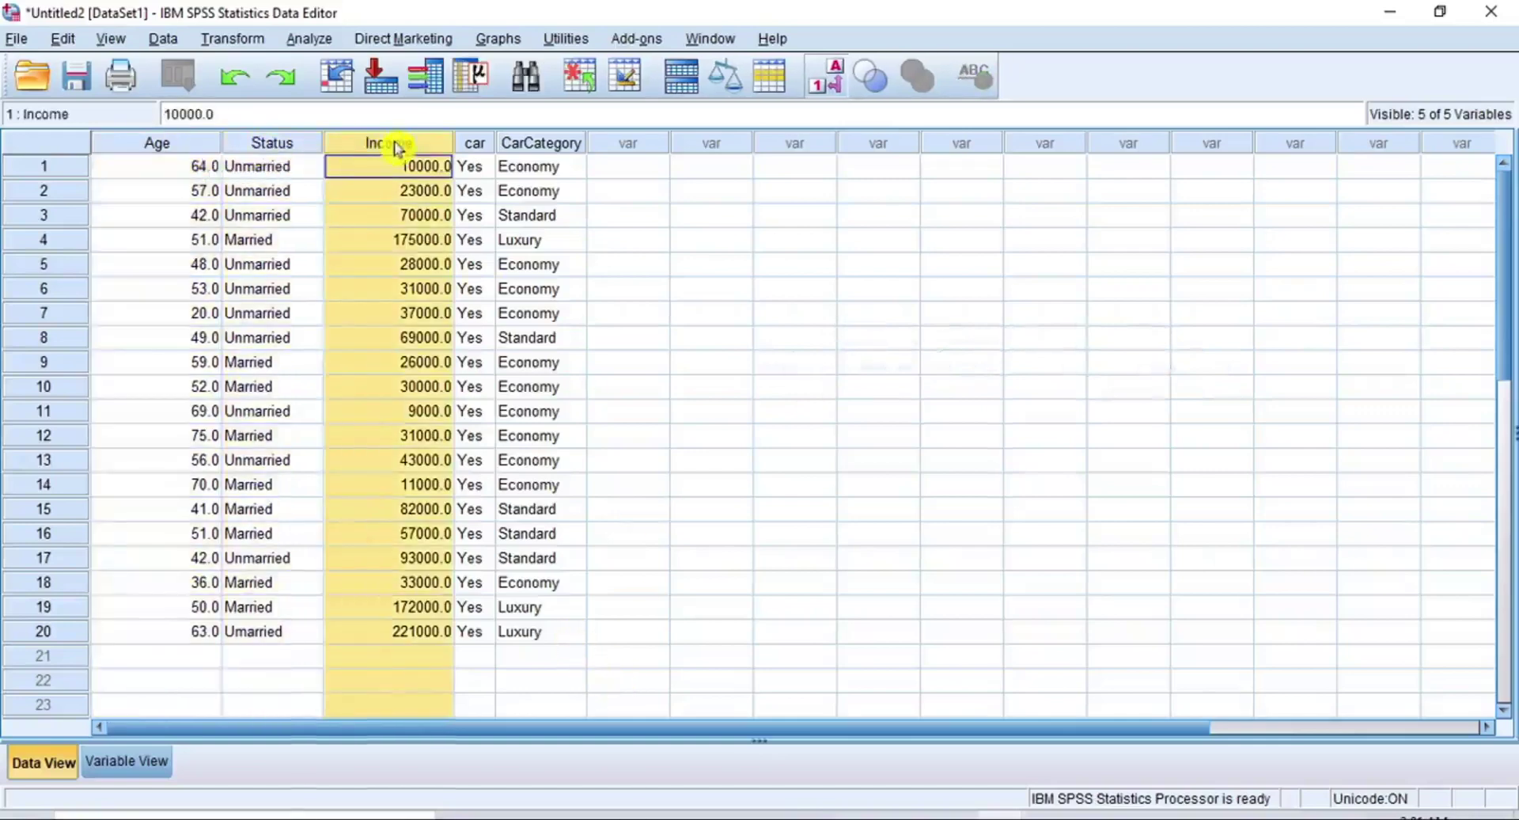
pyautogui.click(477, 145)
pyautogui.click(541, 149)
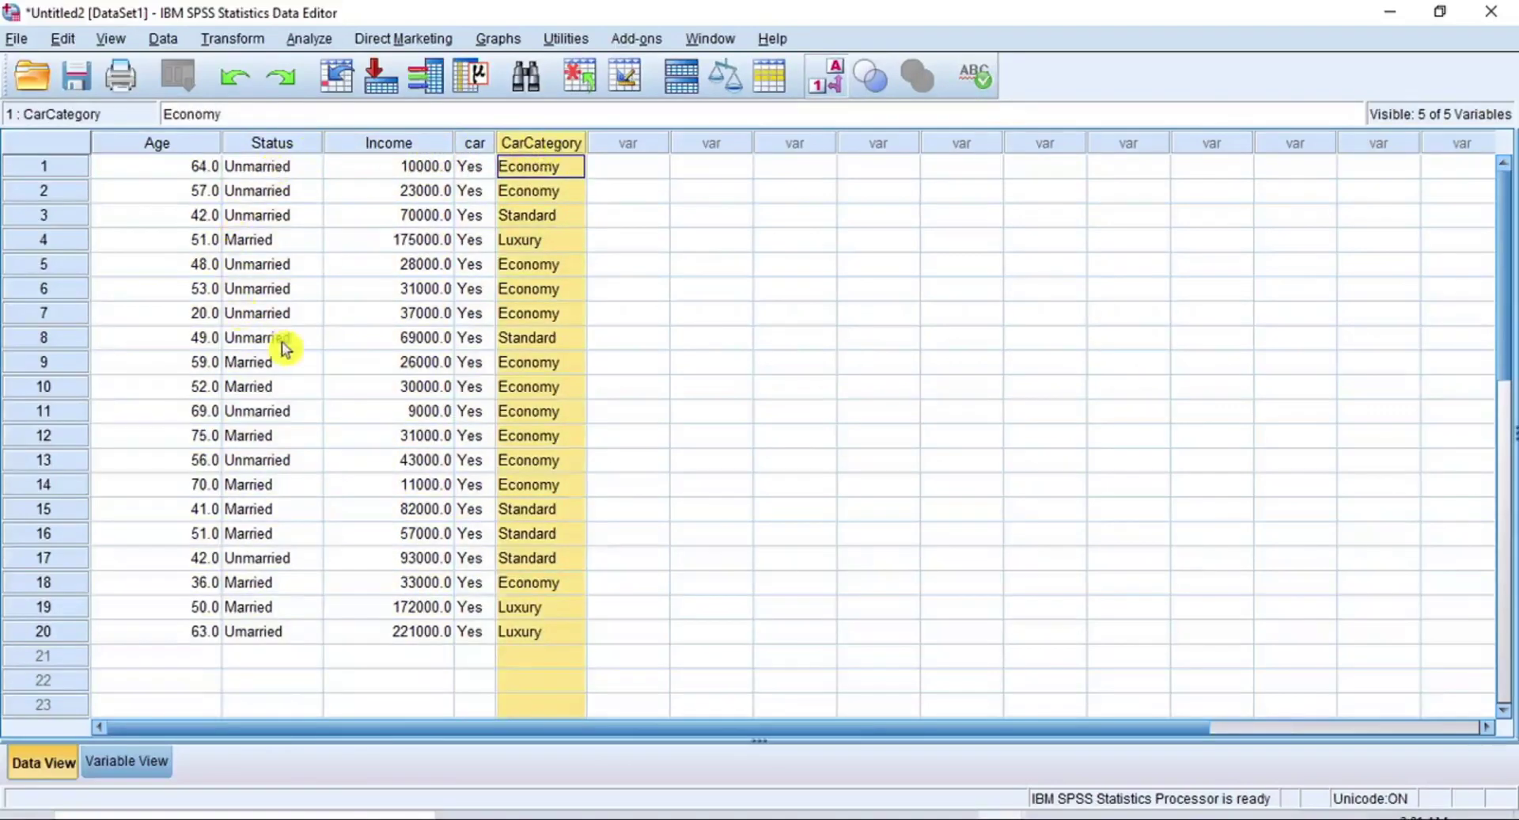
pyautogui.click(175, 168)
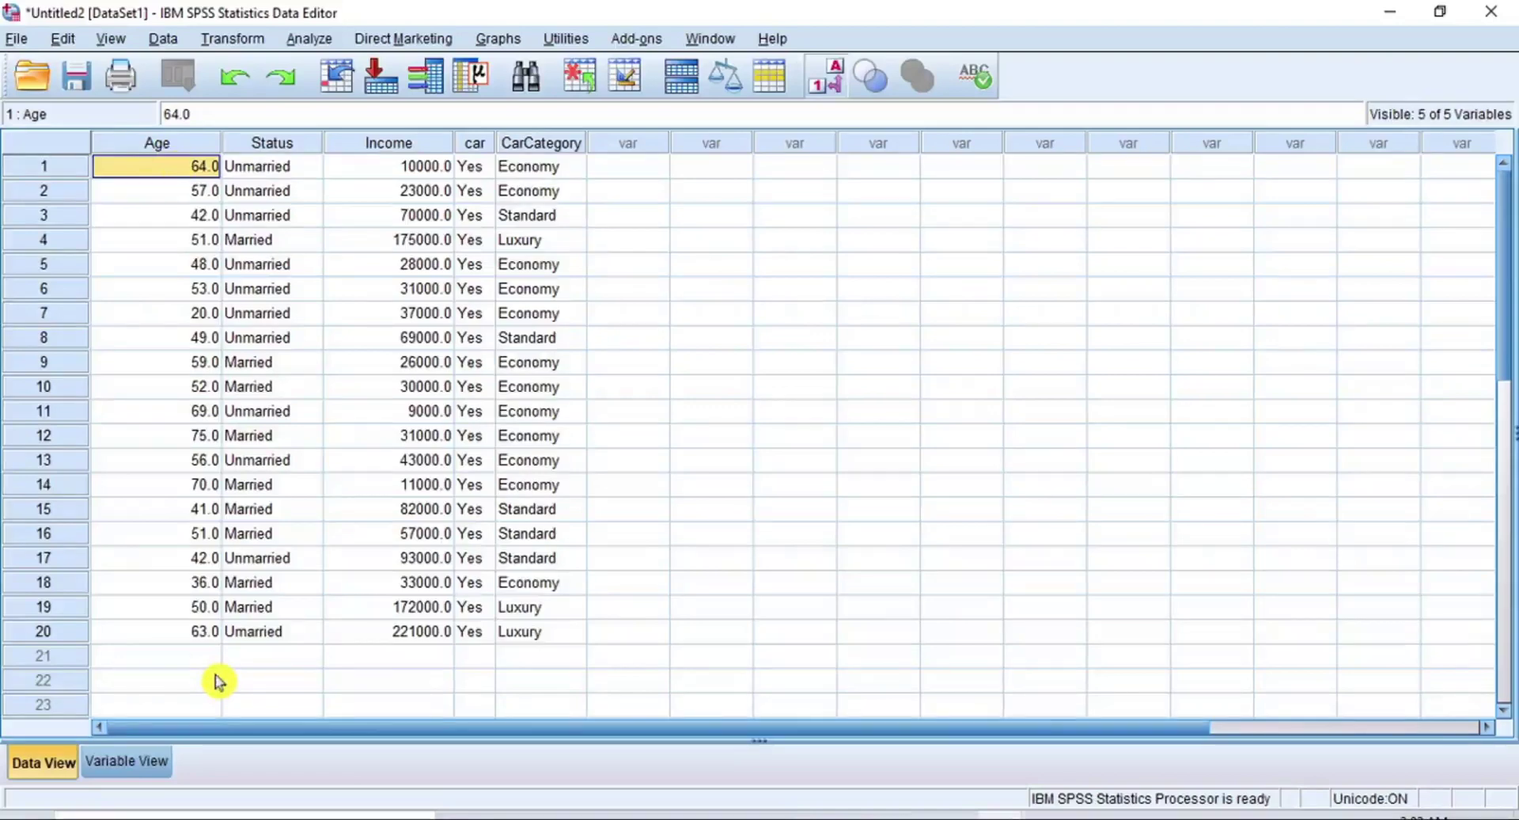
# - In Variable View, set the Columns width of Status, car and CarCategory to 12
pyautogui.click(130, 764)
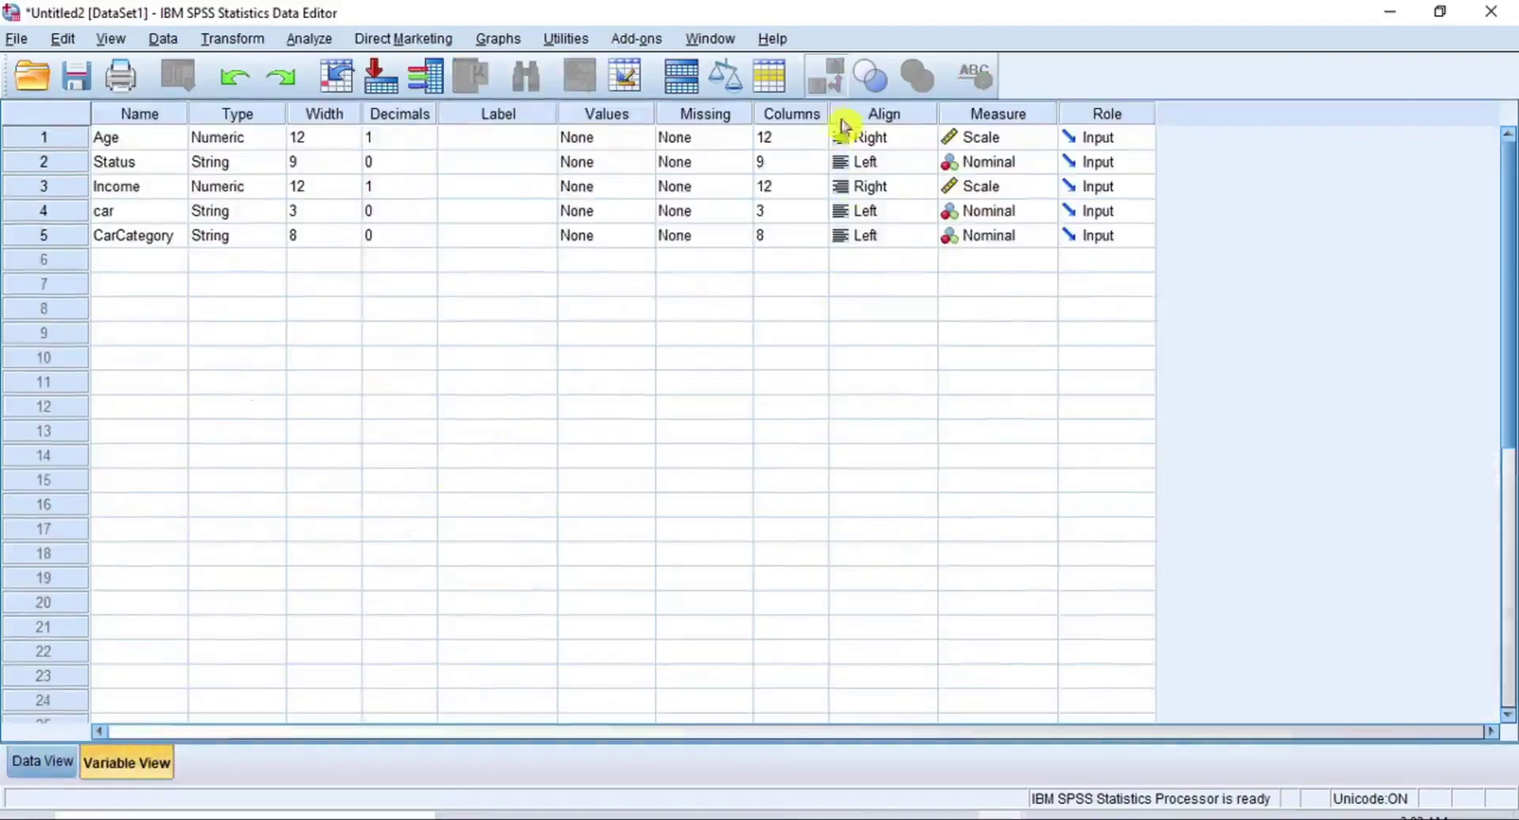
pyautogui.click(797, 117)
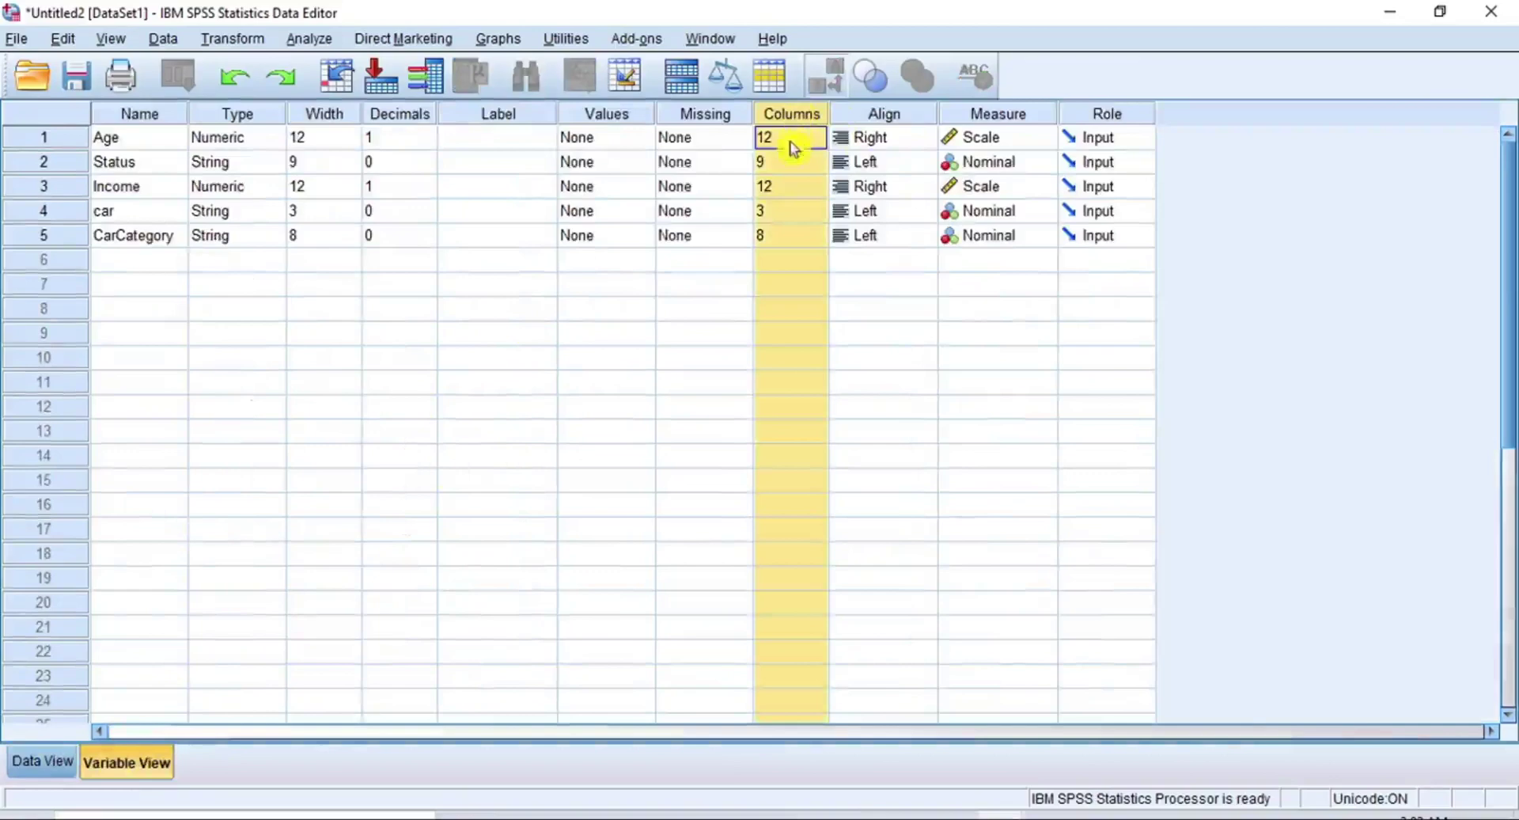
pyautogui.click(781, 165)
pyautogui.click(758, 163)
pyautogui.write('12')
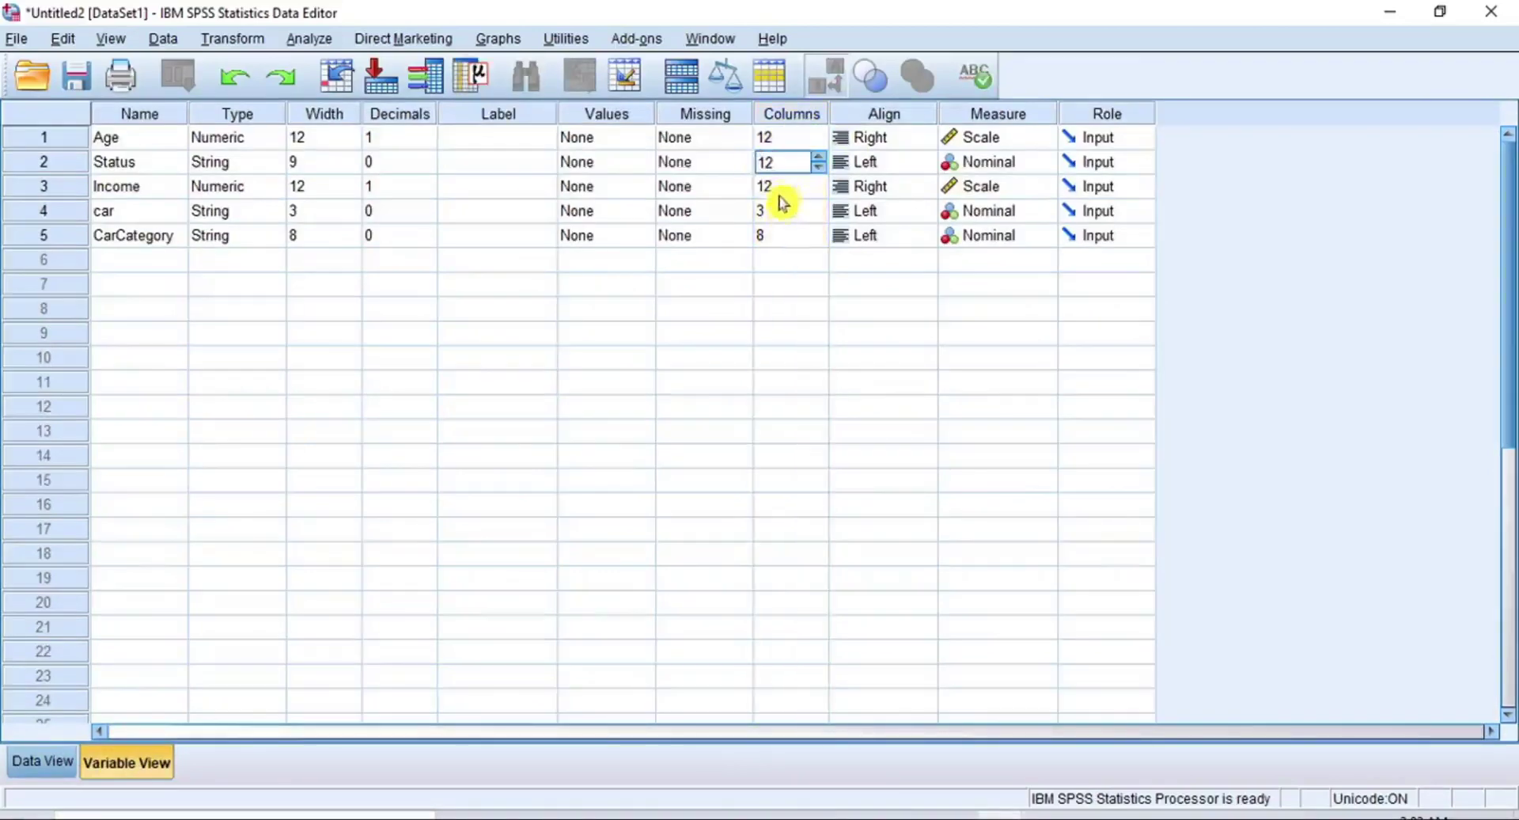
pyautogui.click(768, 211)
pyautogui.doubleClick(757, 217)
pyautogui.write('12')
pyautogui.click(774, 234)
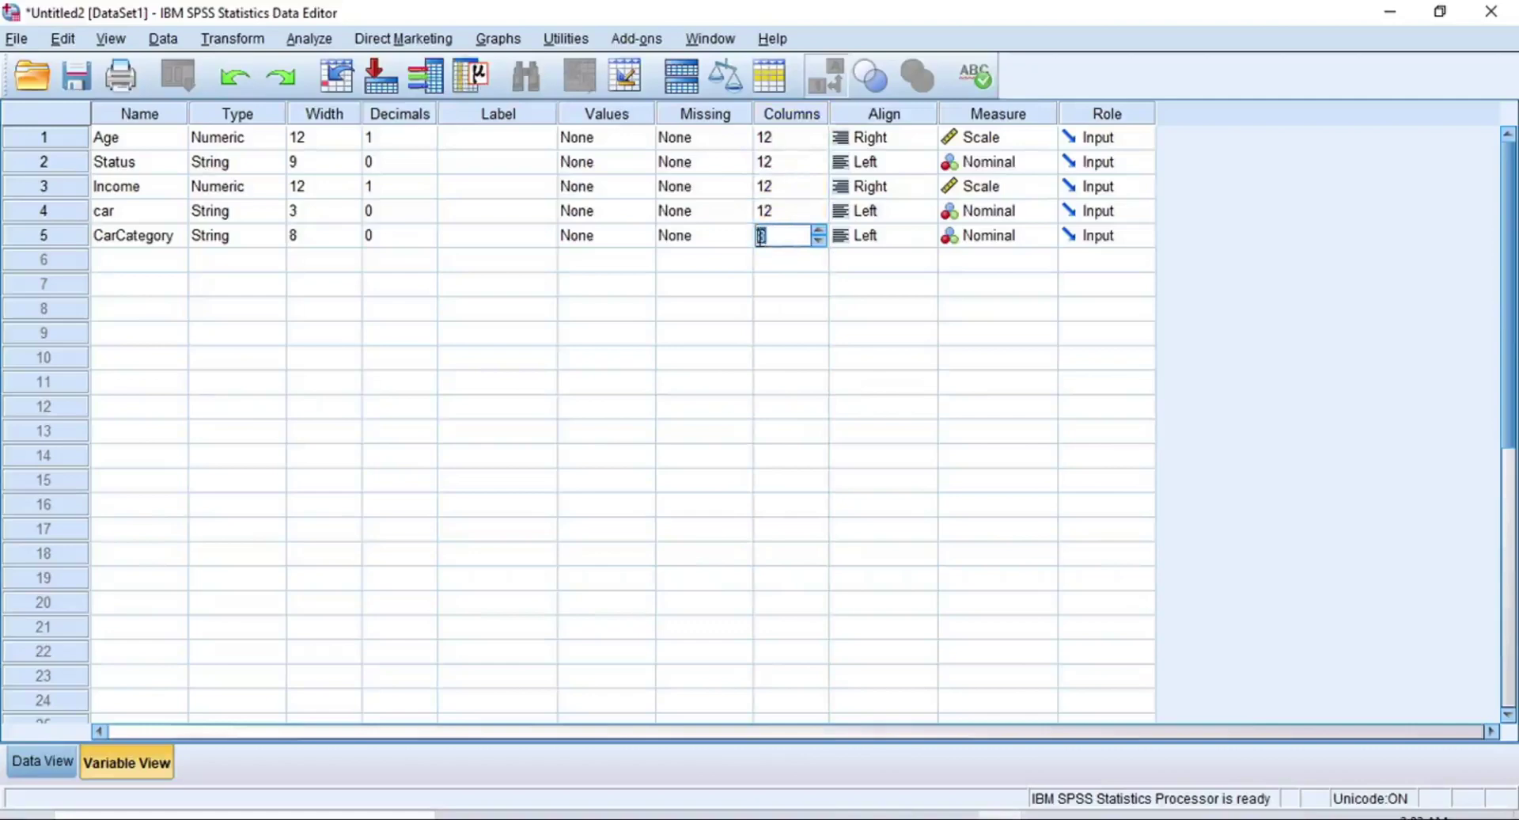
pyautogui.write('12')
pyautogui.click(794, 116)
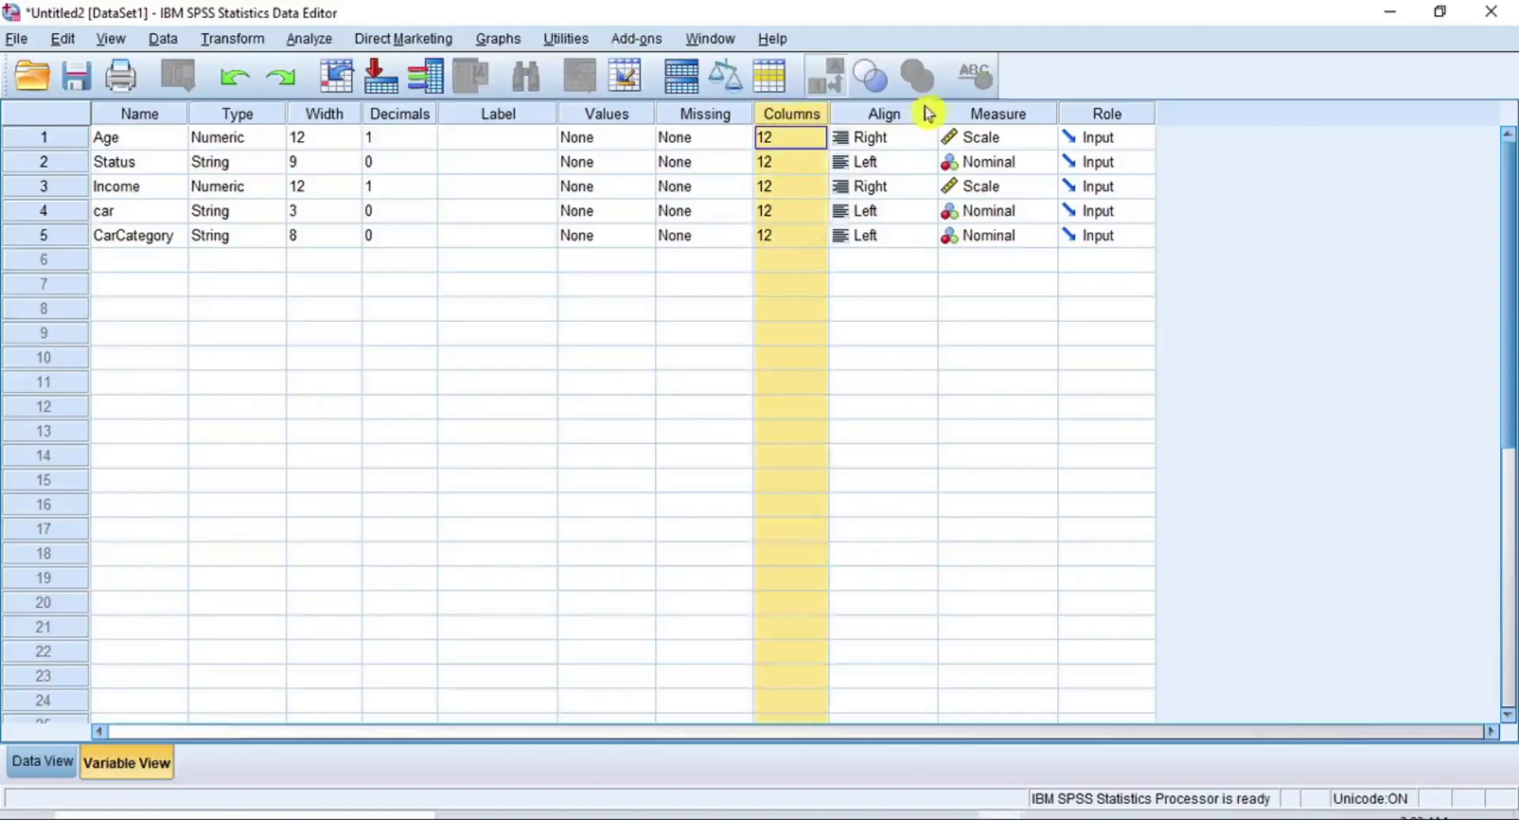
# - Change Age and Income alignment from Right to Left, then return to Data View
pyautogui.click(896, 119)
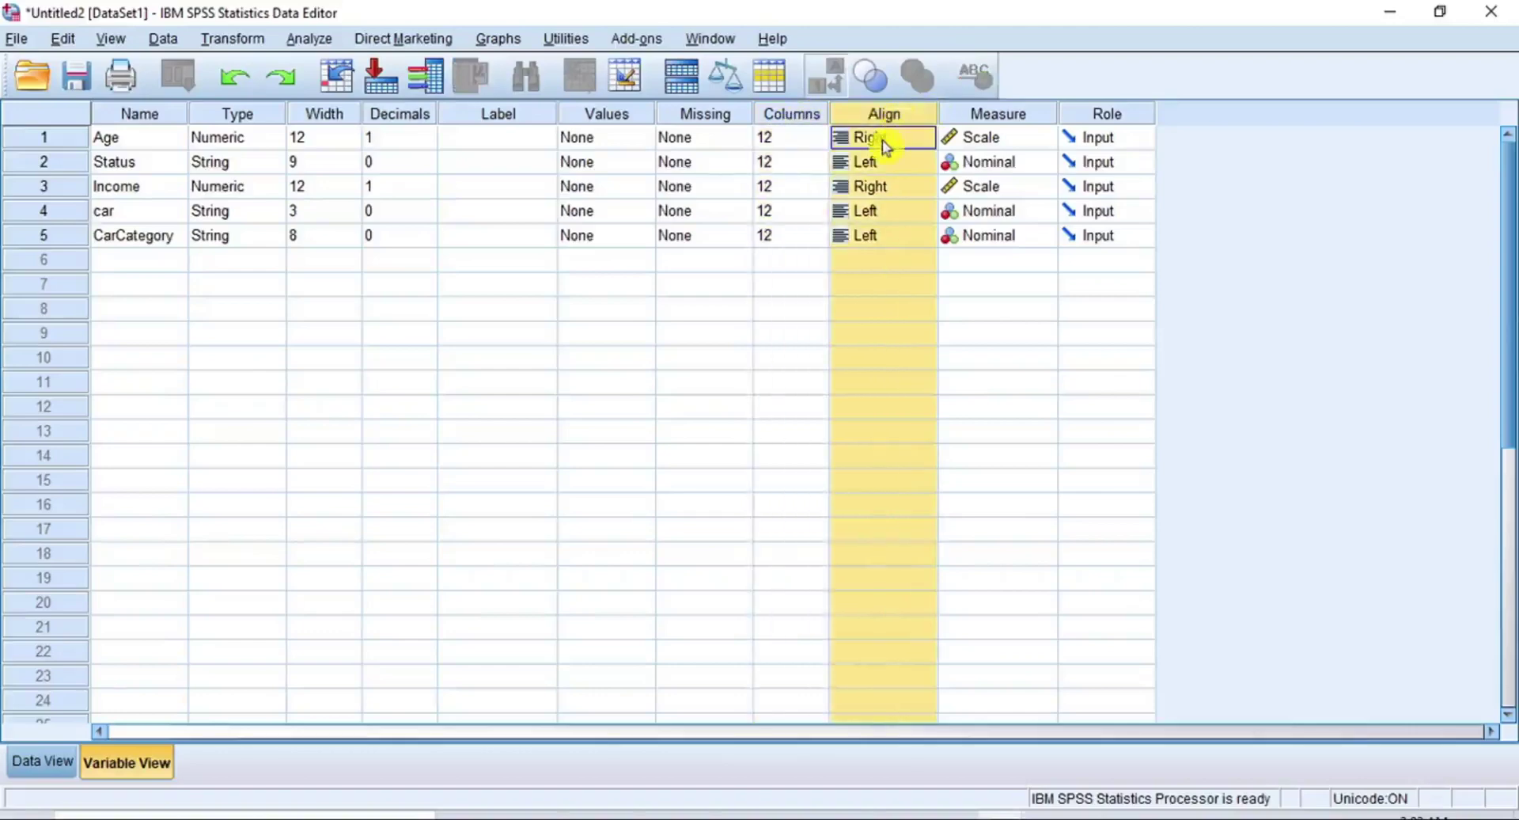
pyautogui.click(882, 139)
pyautogui.click(871, 161)
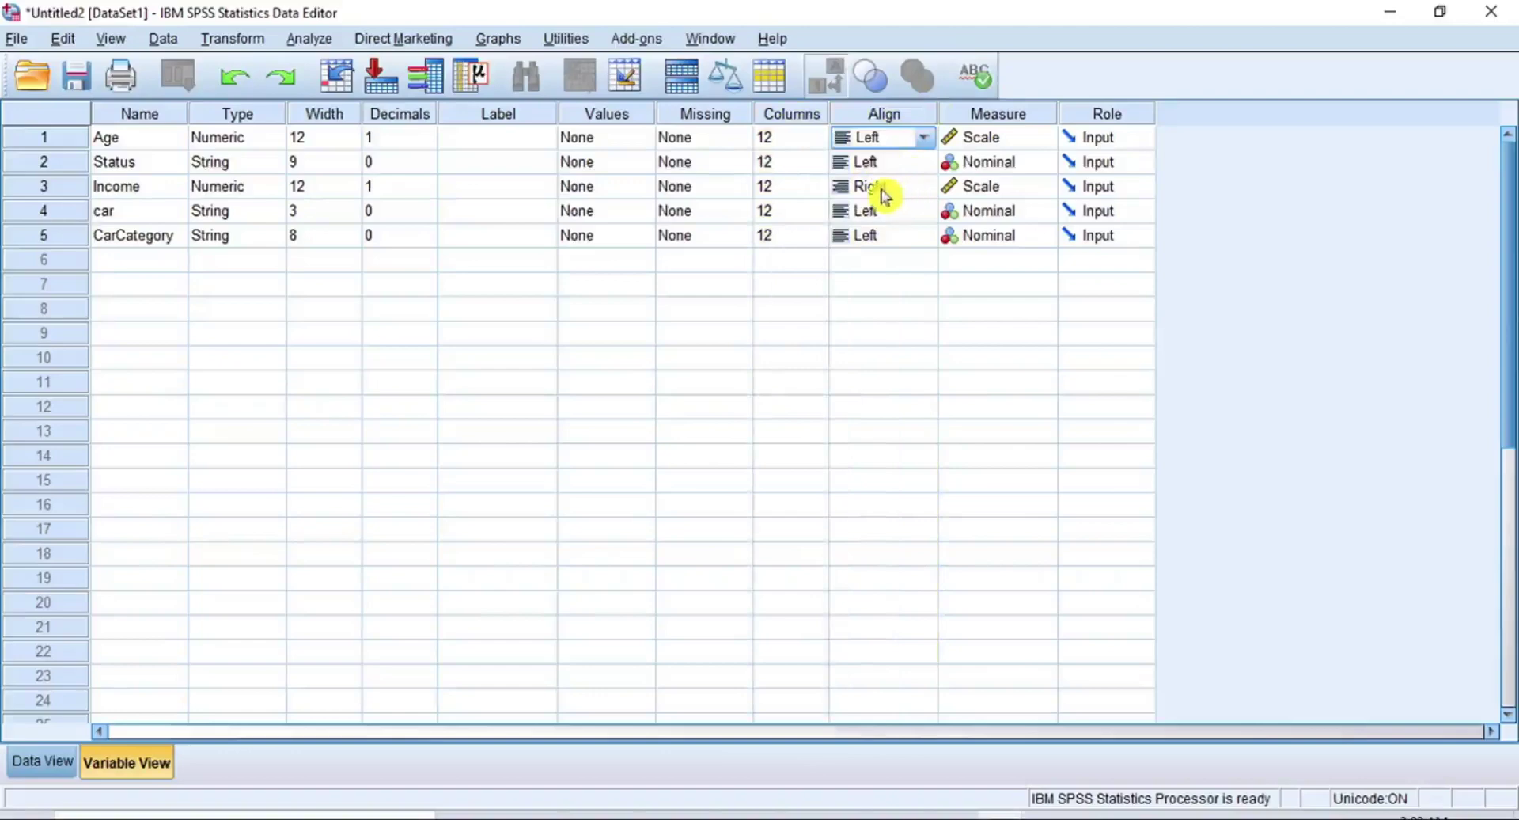
pyautogui.click(885, 195)
pyautogui.click(882, 195)
pyautogui.click(878, 210)
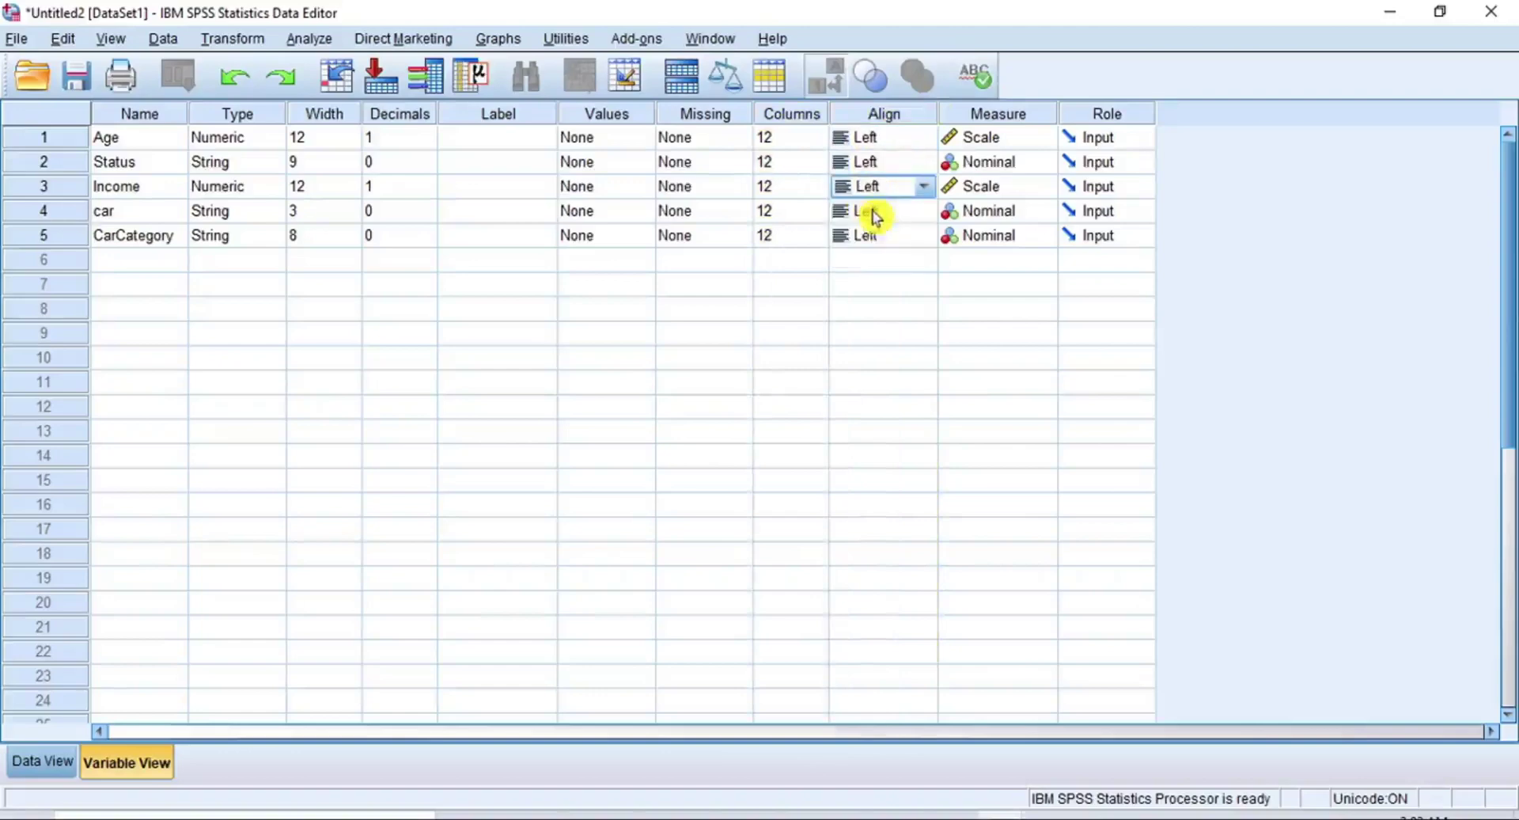
pyautogui.click(883, 117)
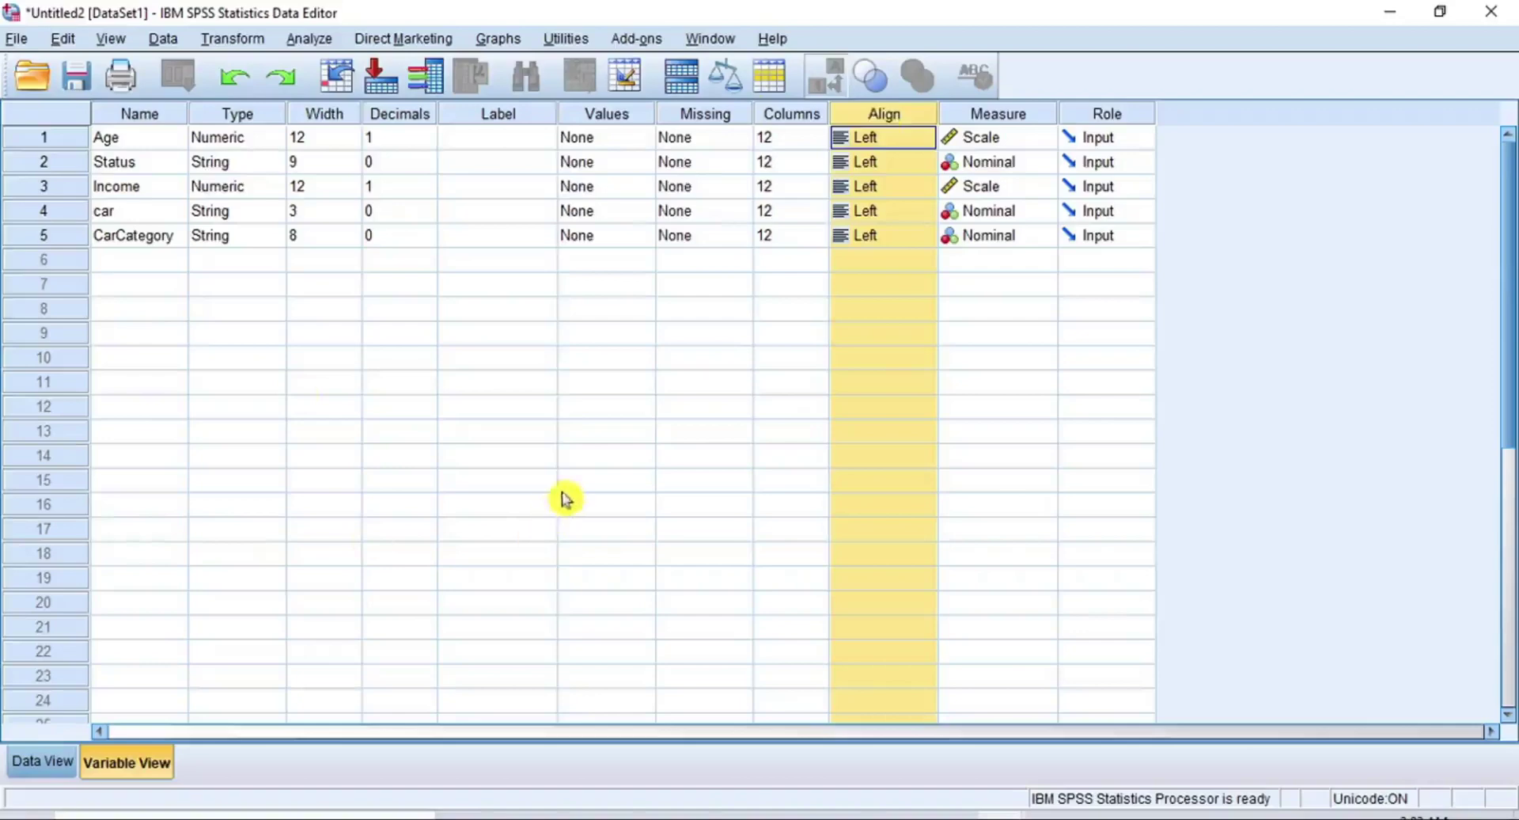
pyautogui.click(131, 264)
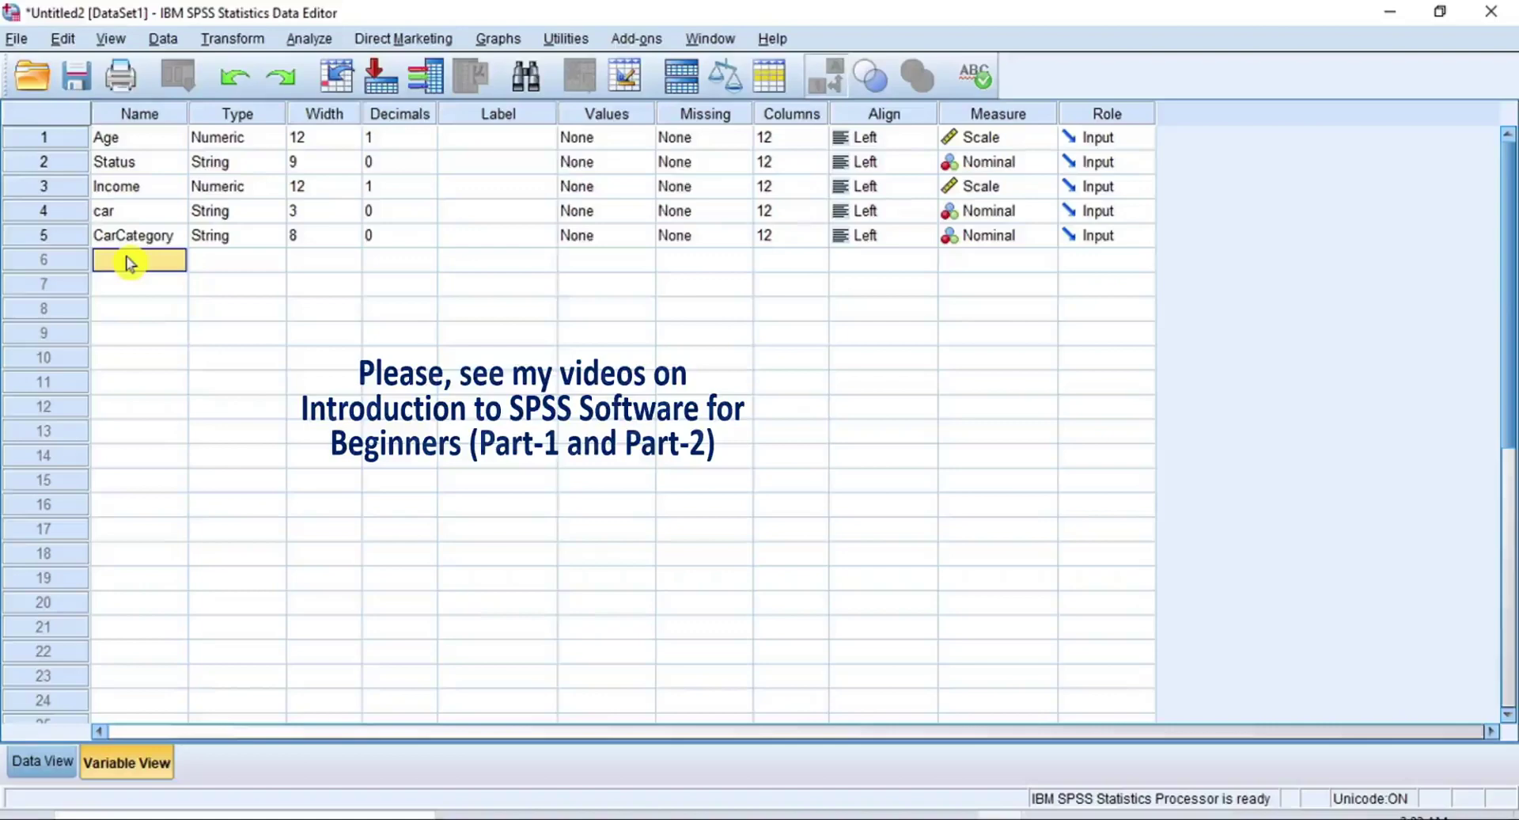
pyautogui.click(44, 767)
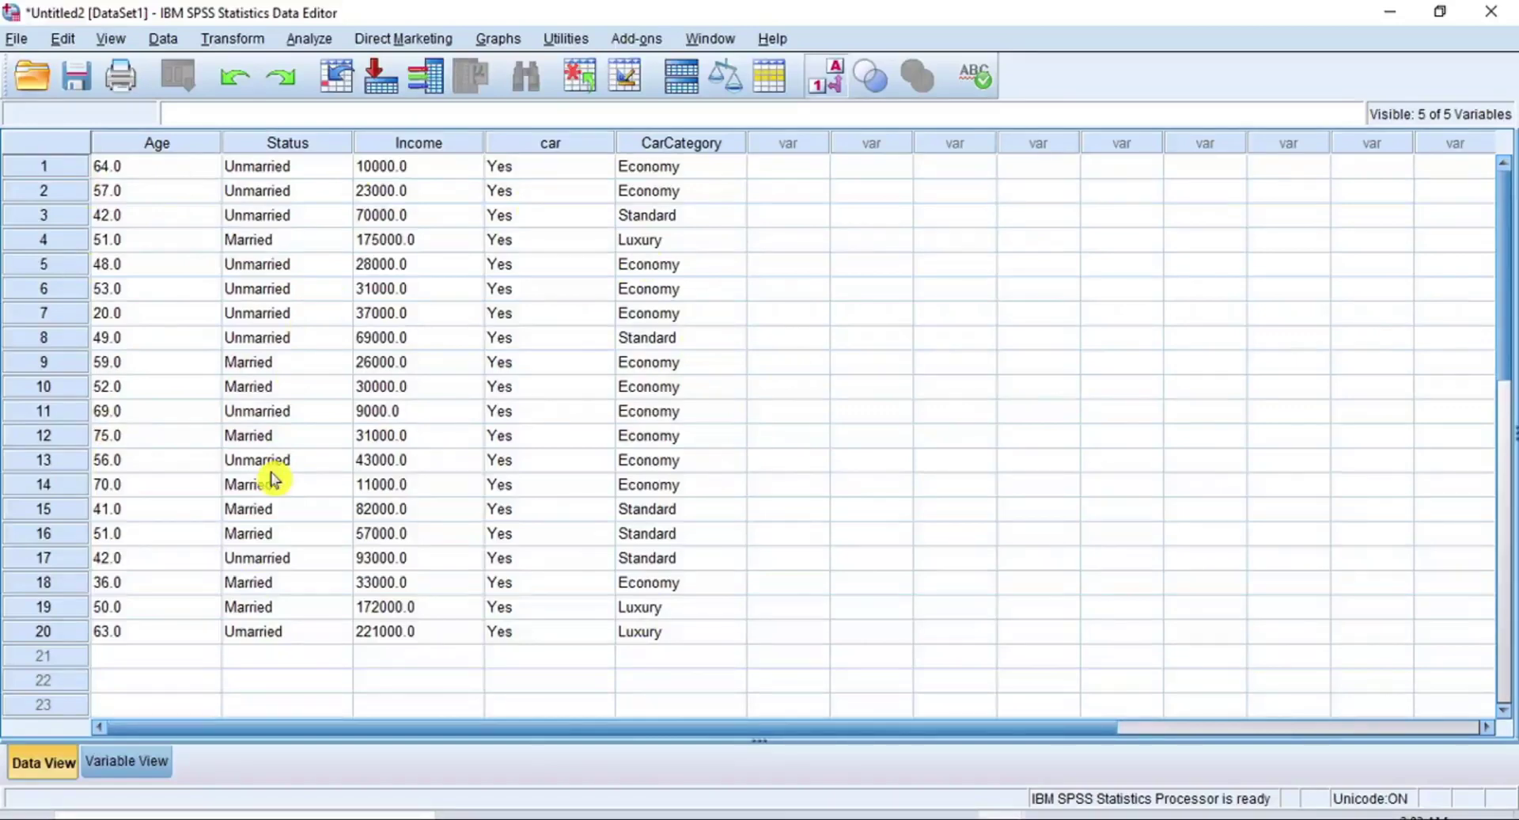
# - Sort the car records ascending by Age
pyautogui.click(162, 144)
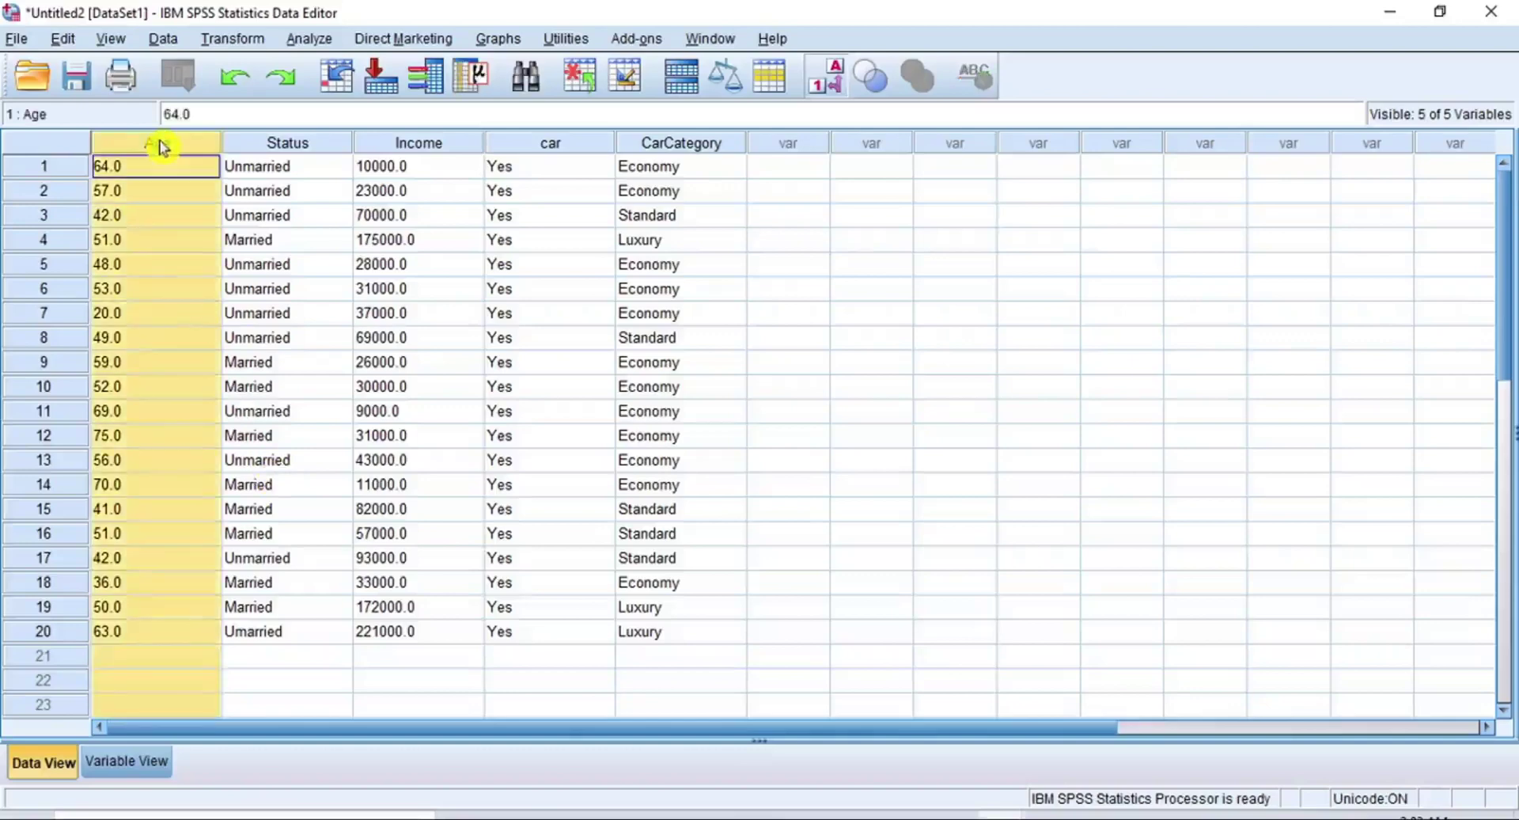
pyautogui.rightClick(162, 147)
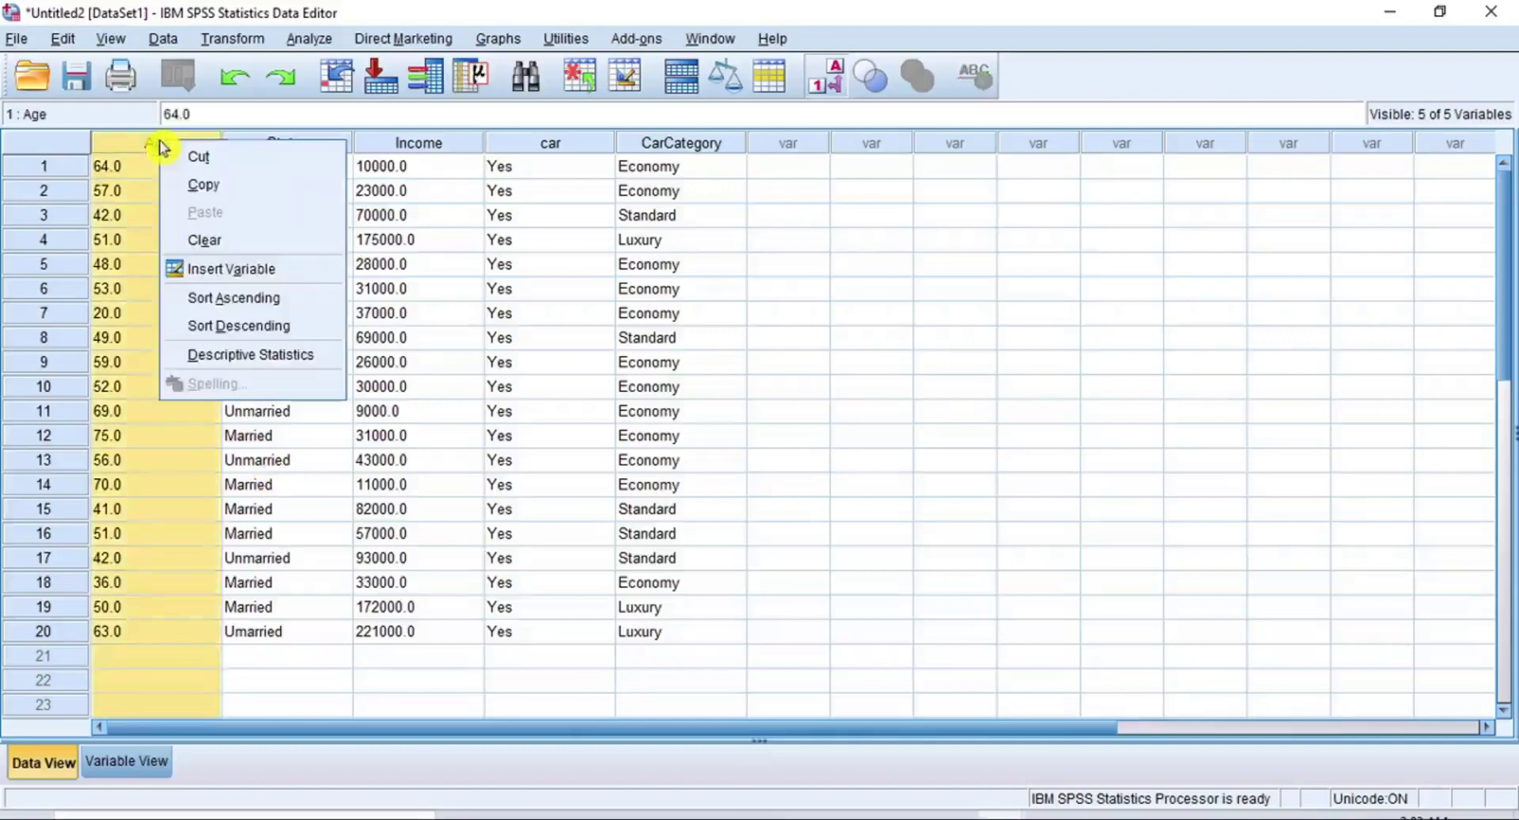
pyautogui.click(279, 305)
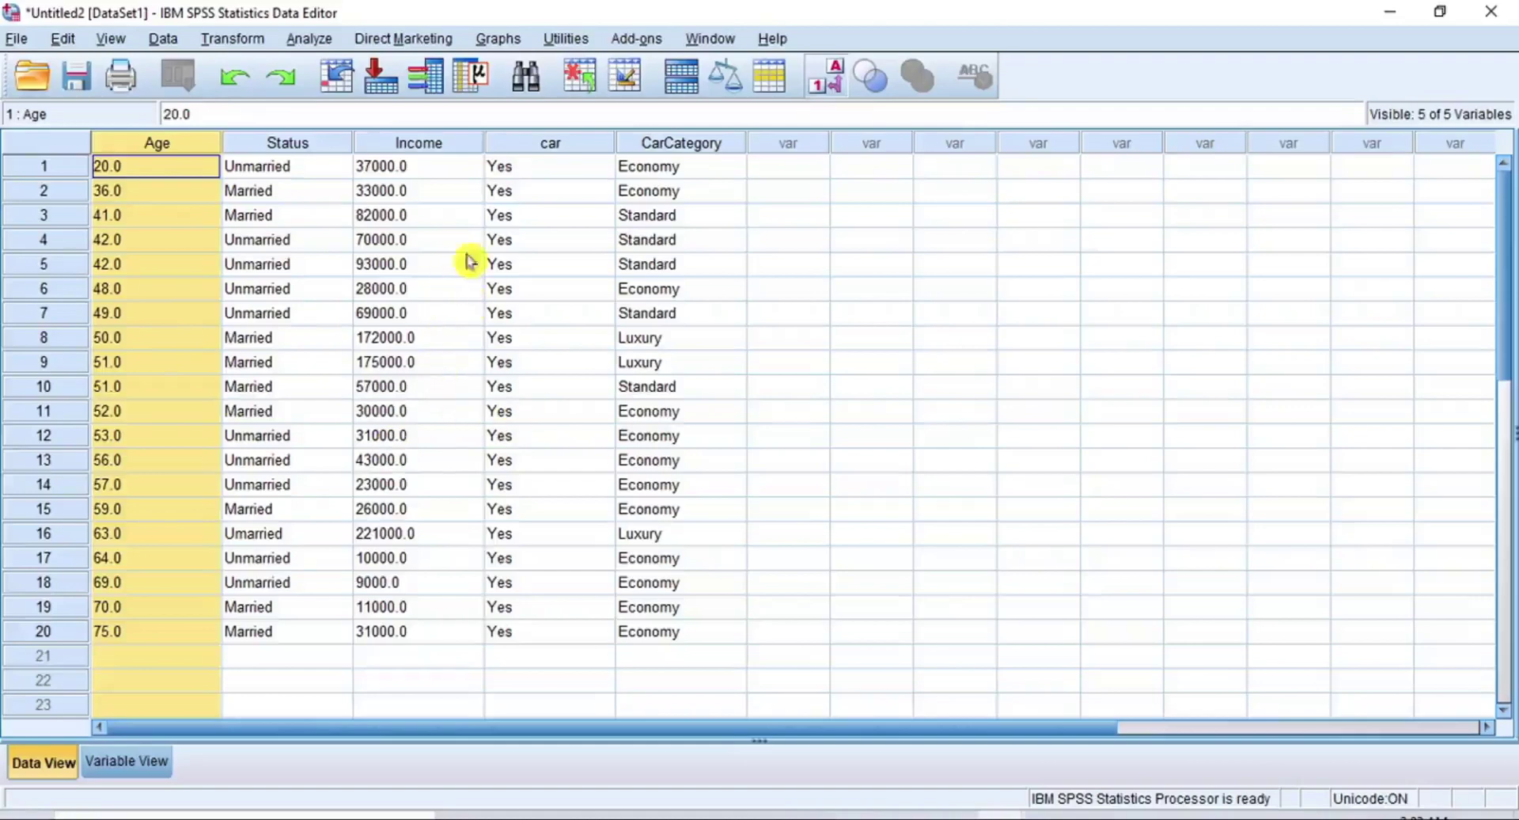
pyautogui.click(38, 81)
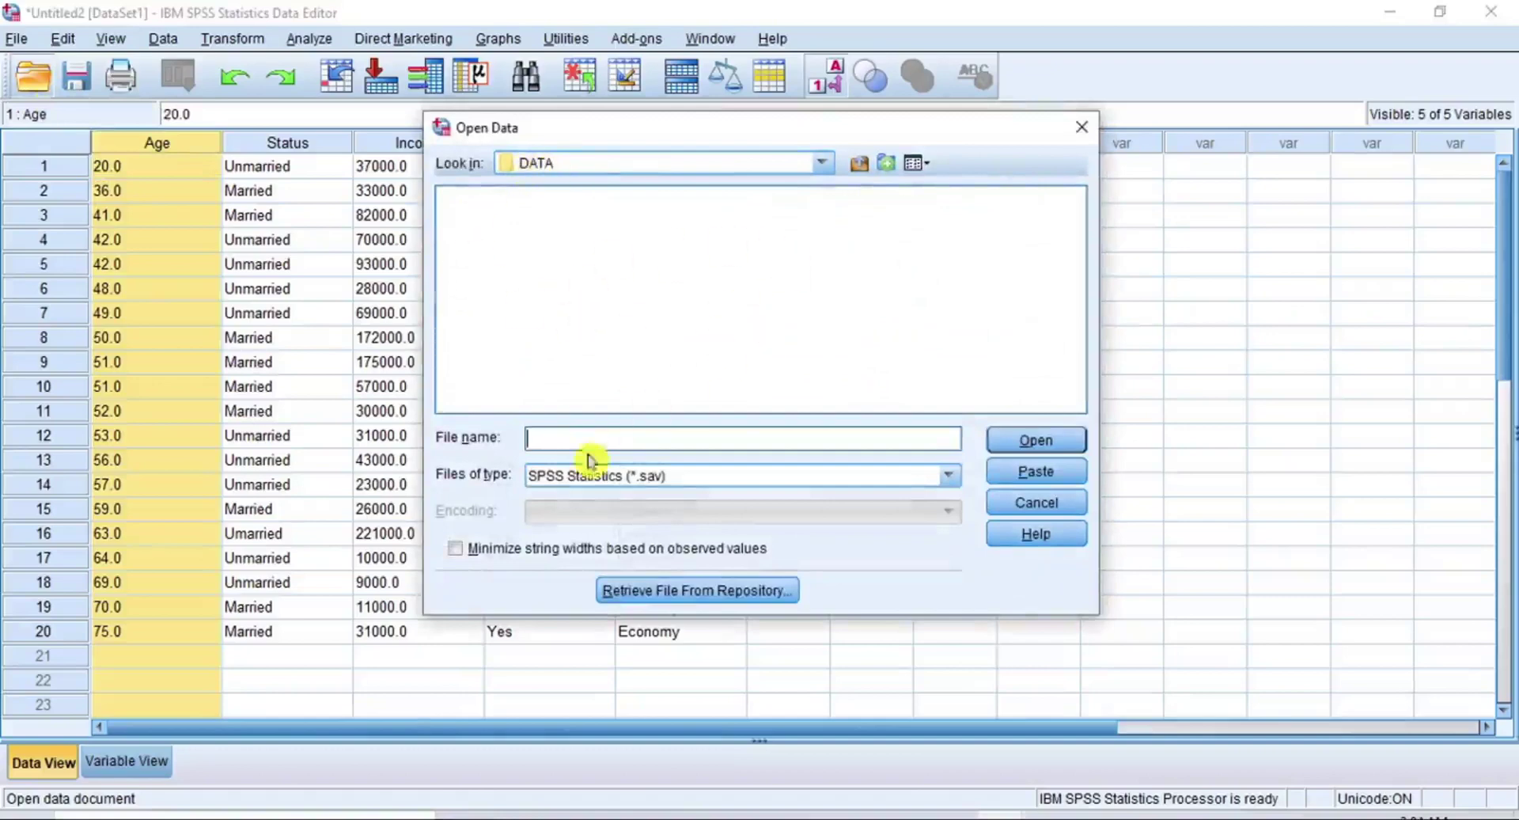
# - Show Excel files in DATA and open Car Insurance Policy.xlsx
pyautogui.click(953, 477)
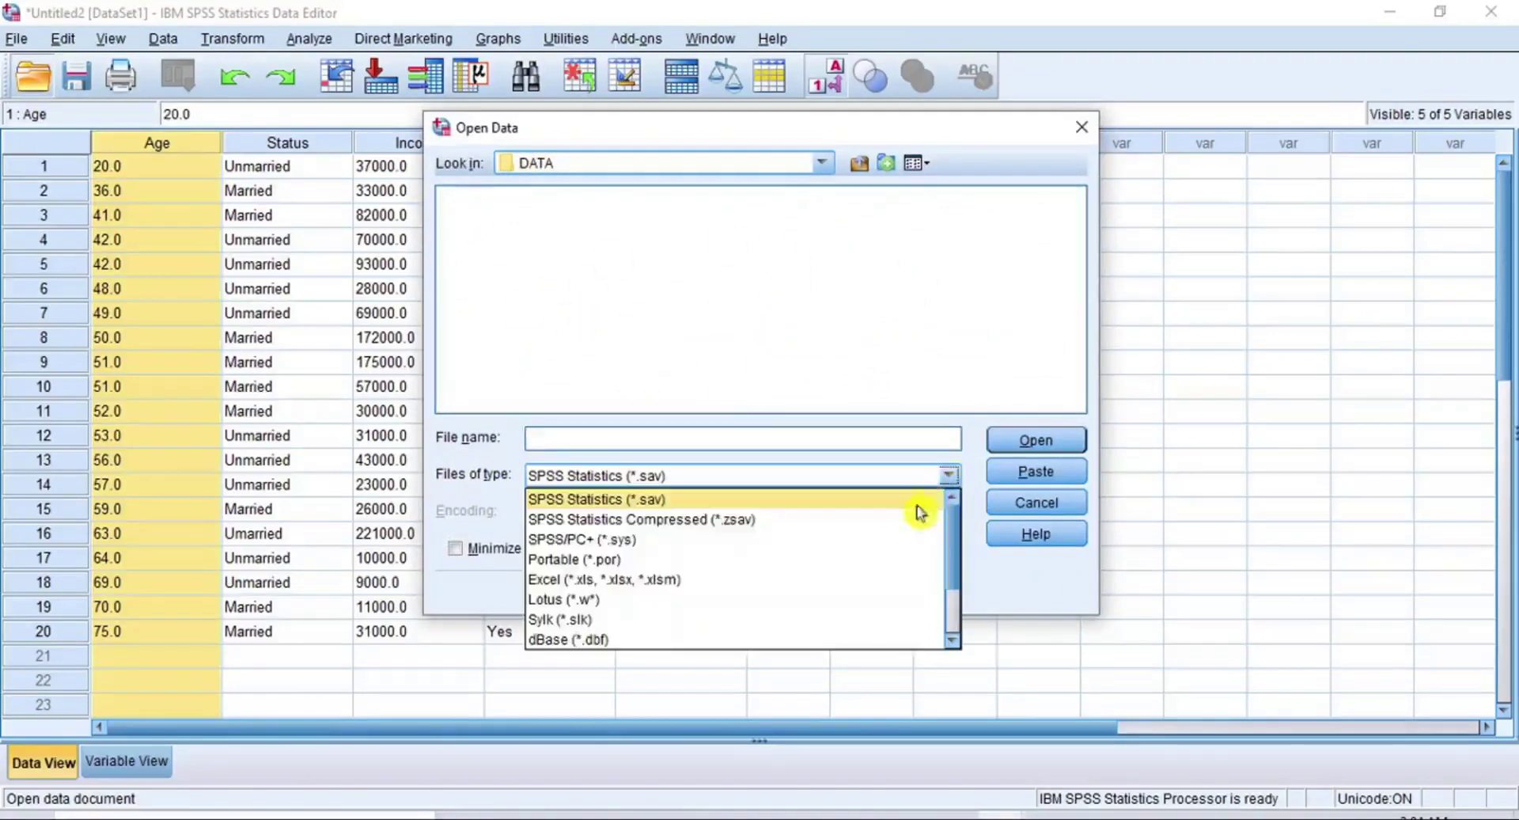
pyautogui.click(714, 581)
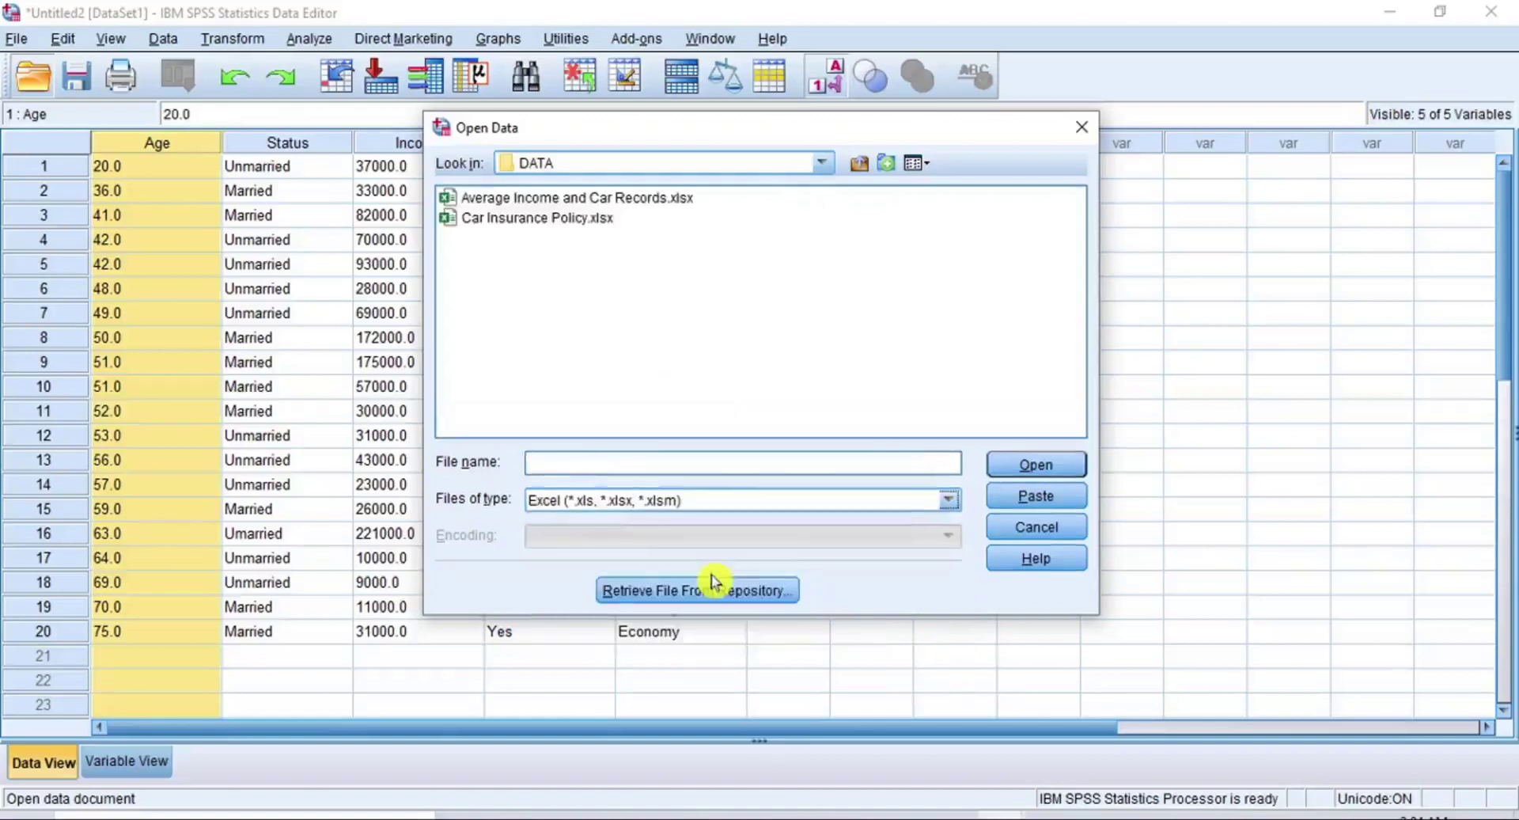
pyautogui.click(533, 222)
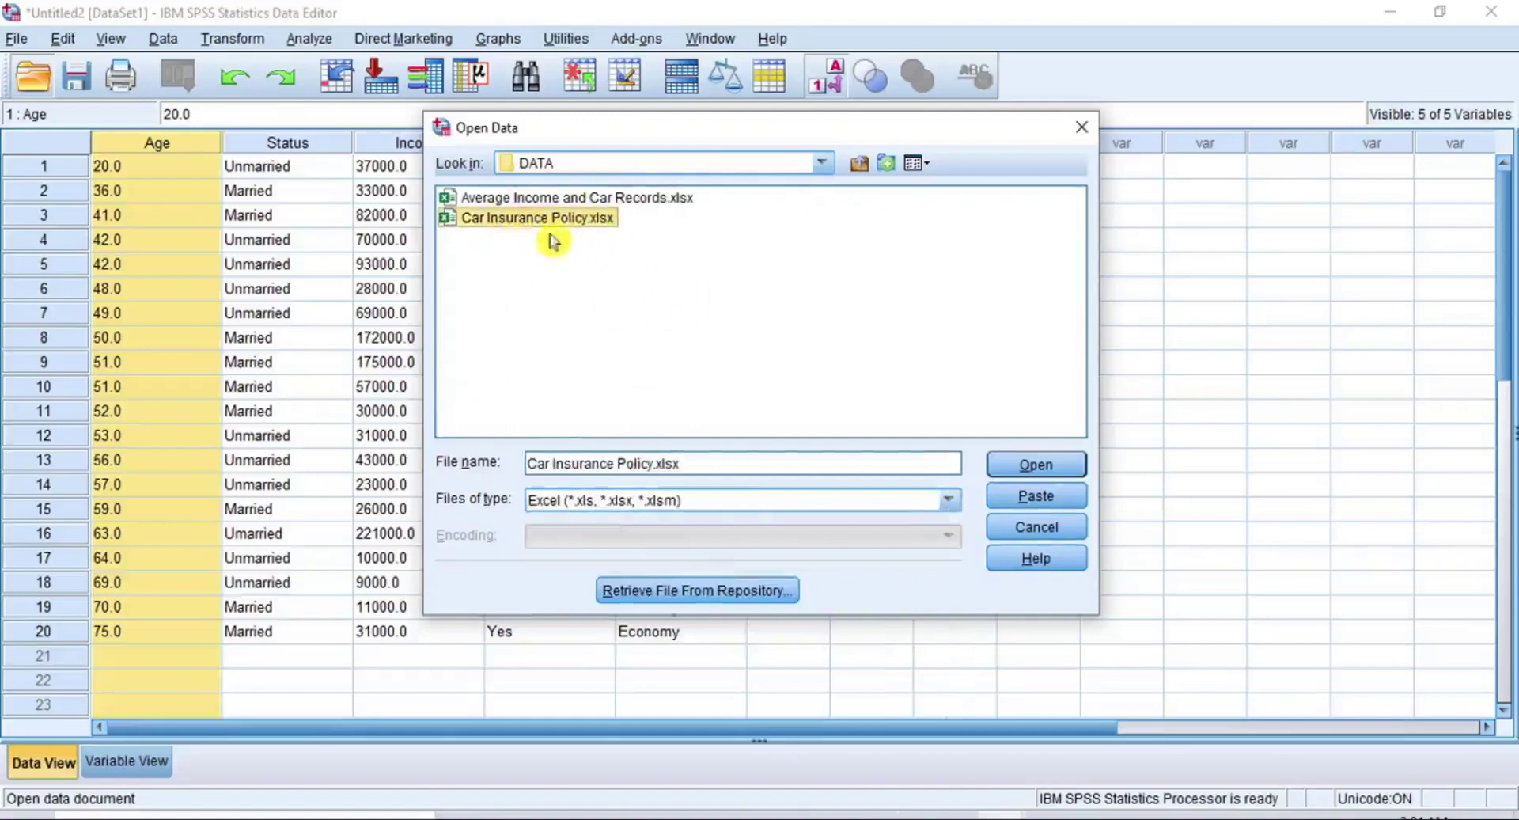
pyautogui.click(1026, 467)
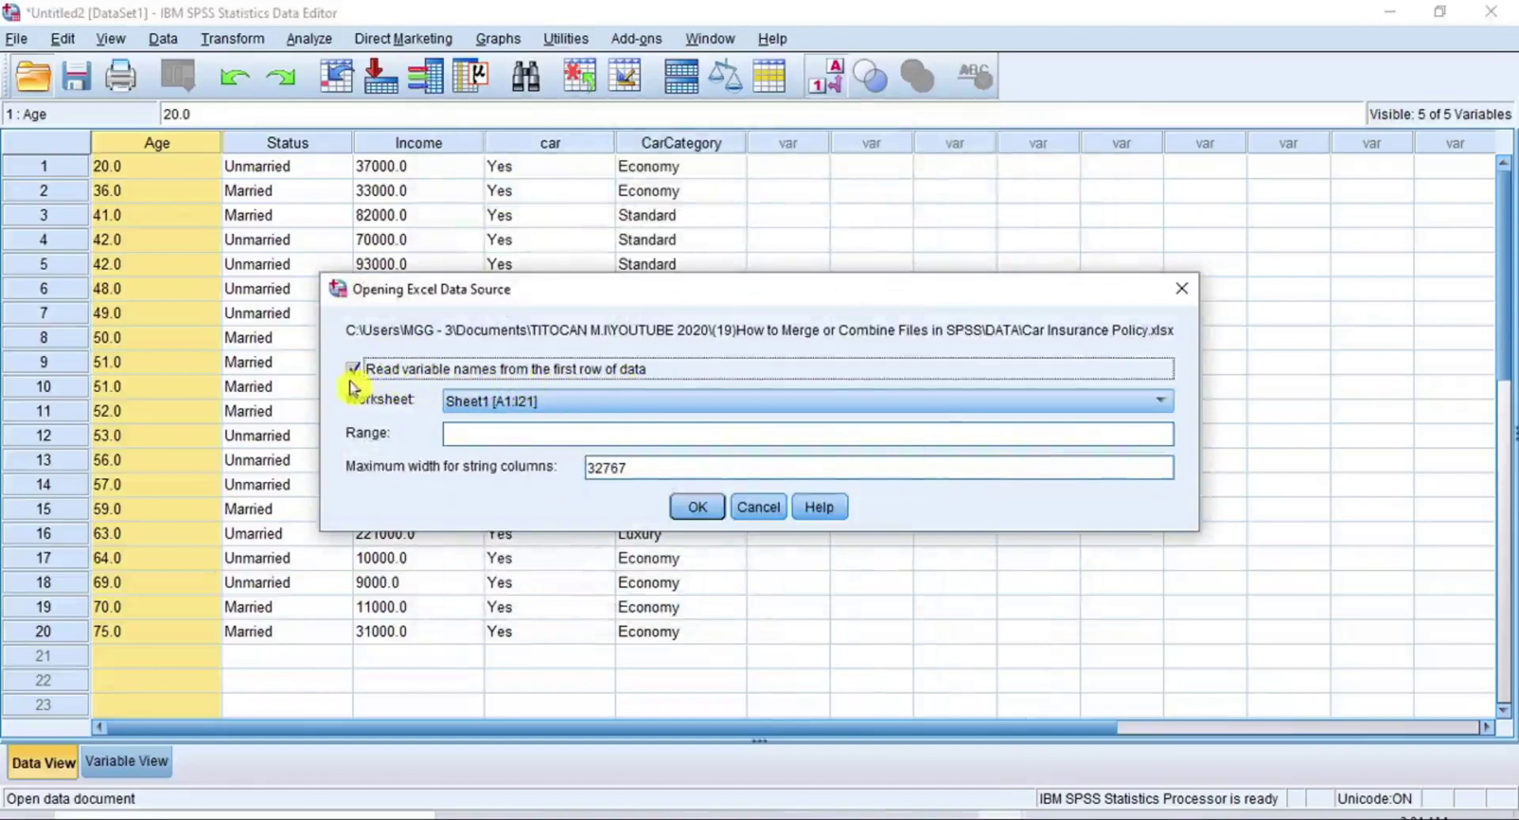
# - Import the claims sheet as DataSet2 and review its nine columns, Claim_ID through Coverage
pyautogui.click(693, 508)
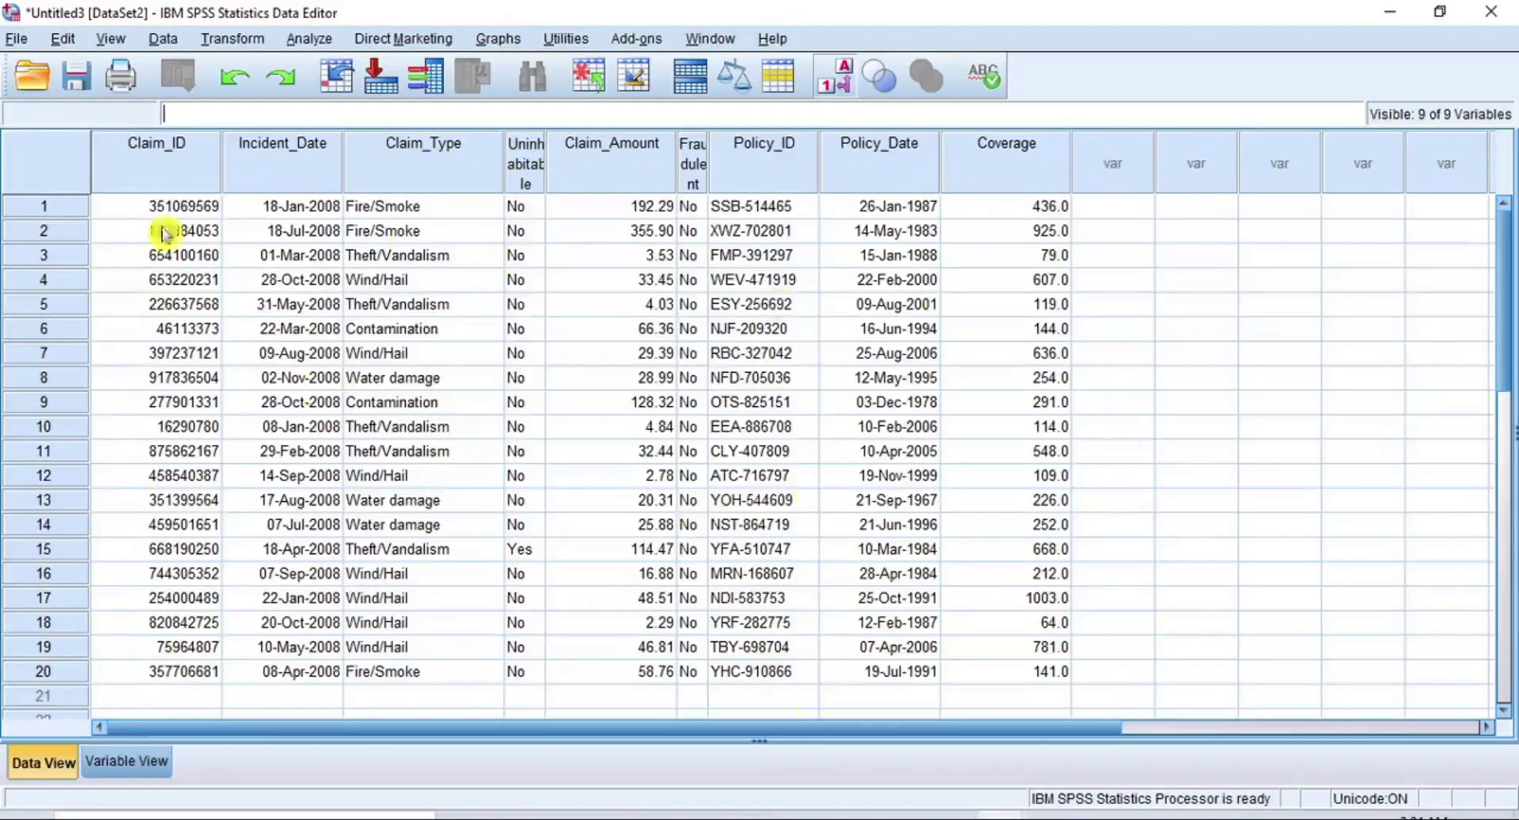
pyautogui.click(176, 162)
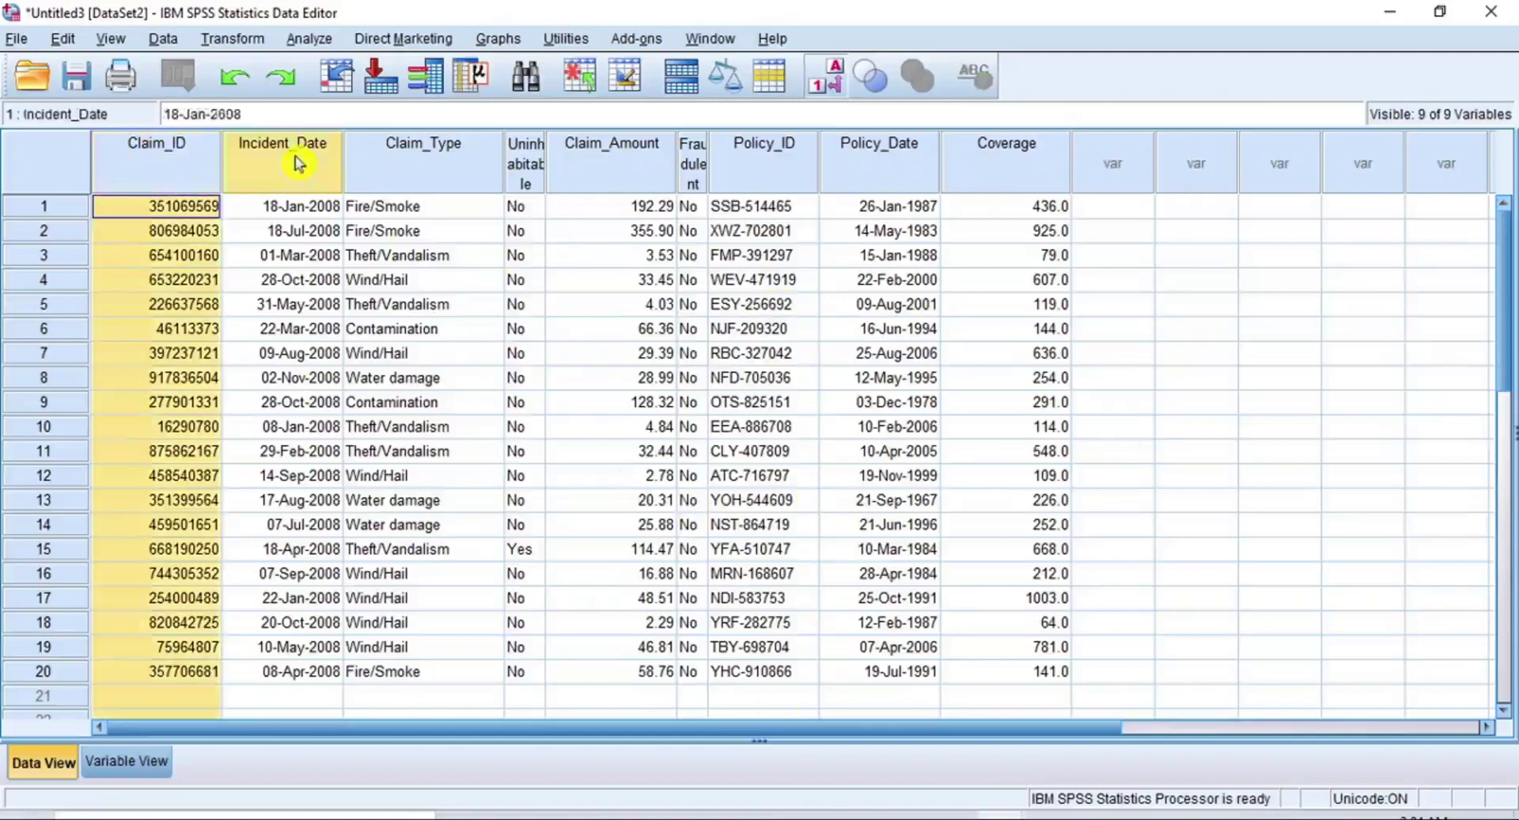
pyautogui.click(297, 162)
pyautogui.click(423, 166)
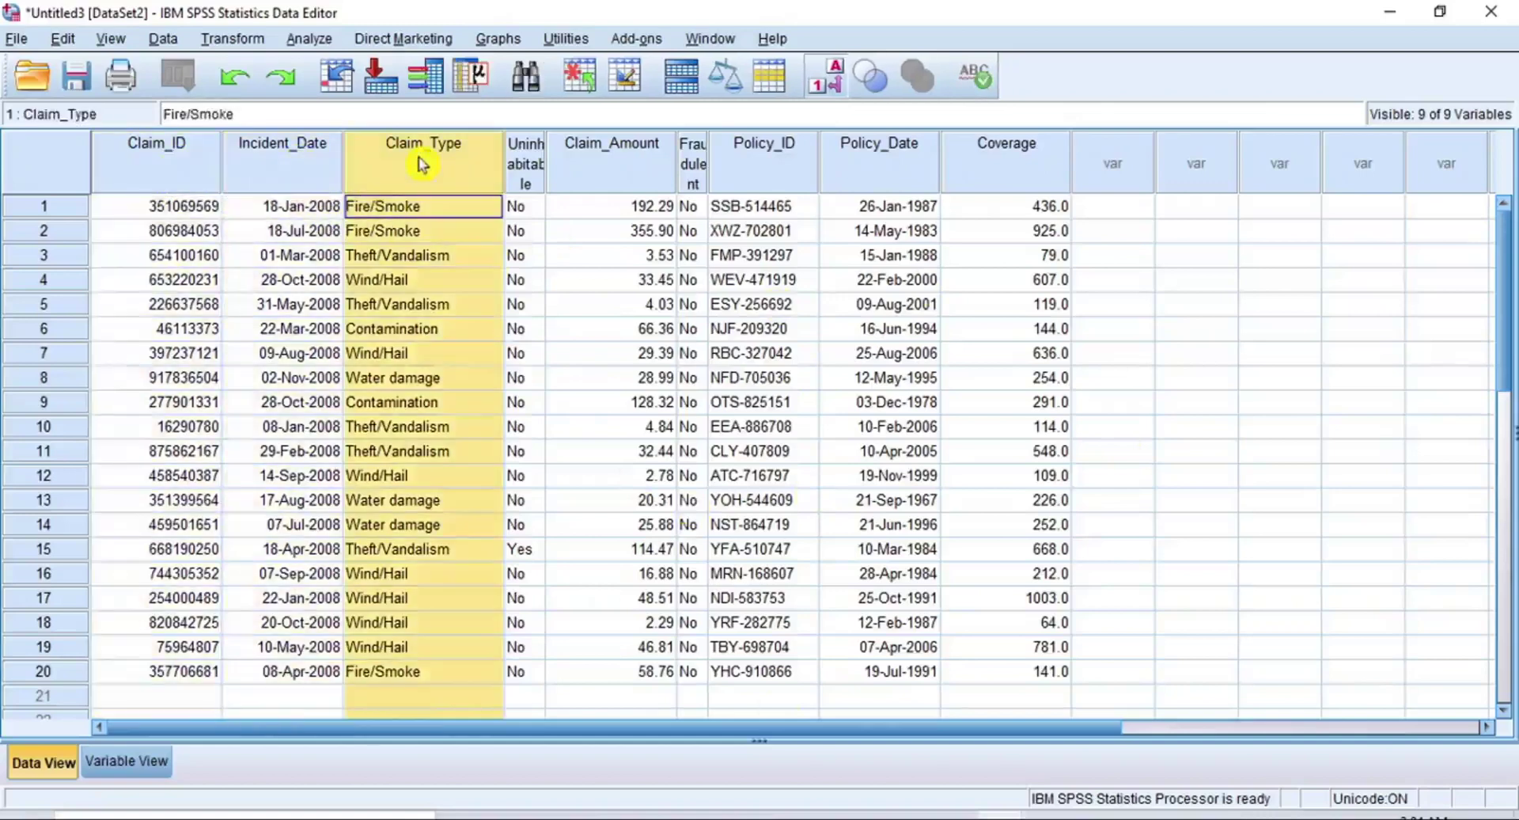
pyautogui.click(528, 167)
pyautogui.click(625, 167)
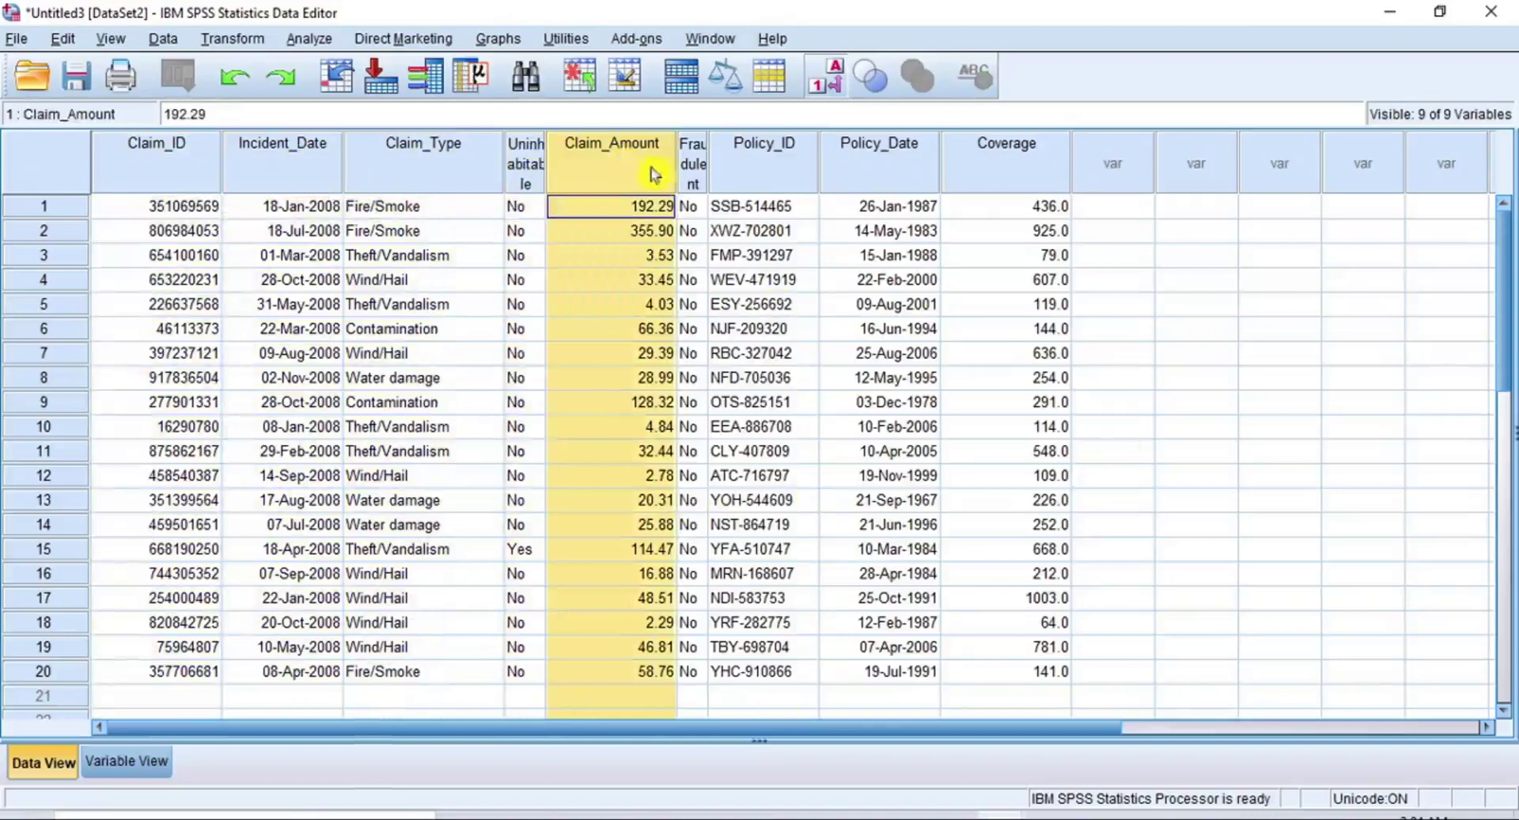
pyautogui.click(691, 164)
pyautogui.click(774, 166)
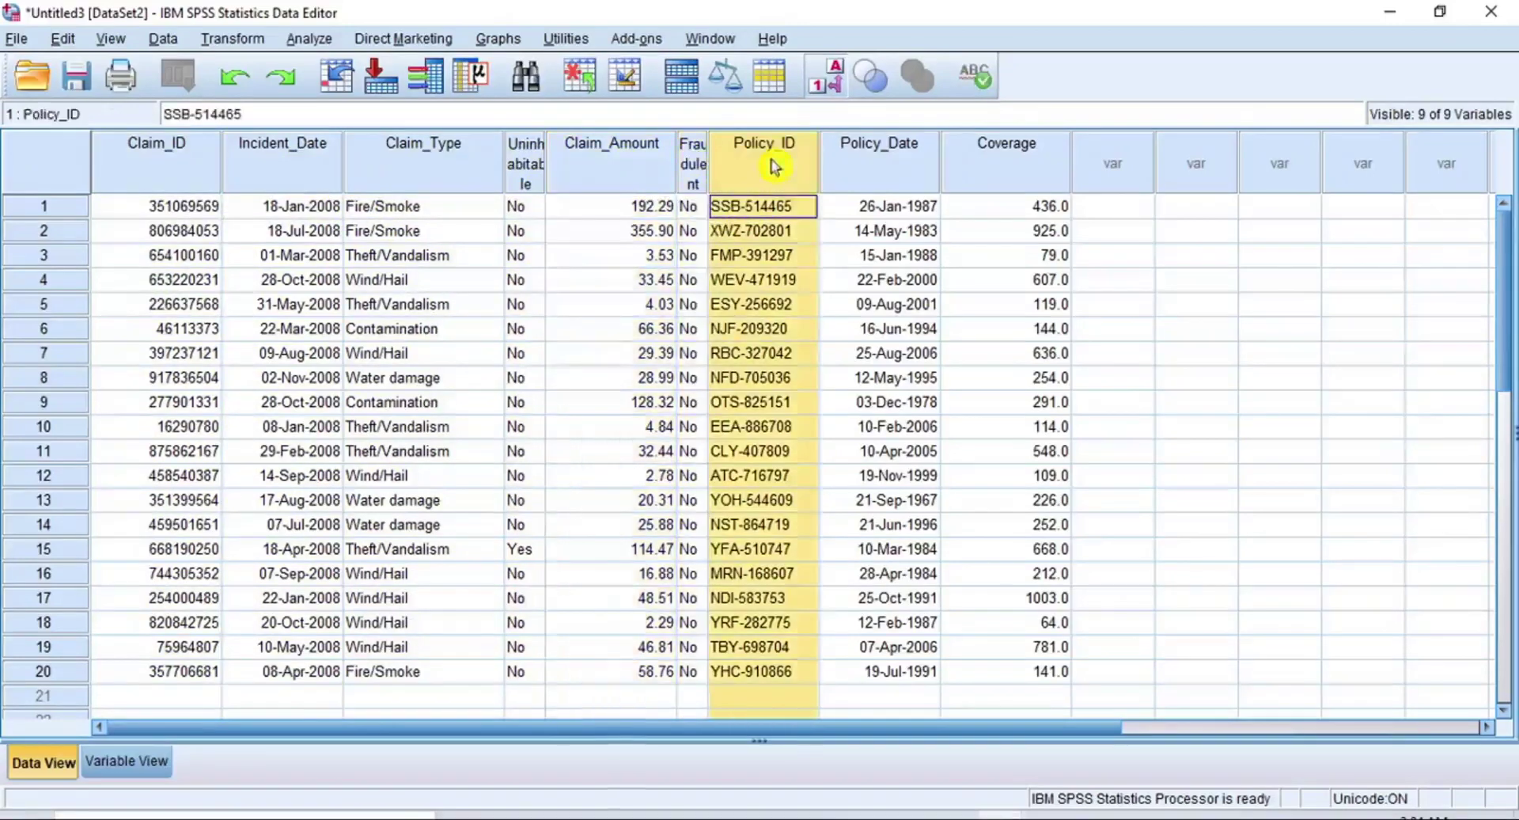
pyautogui.click(882, 171)
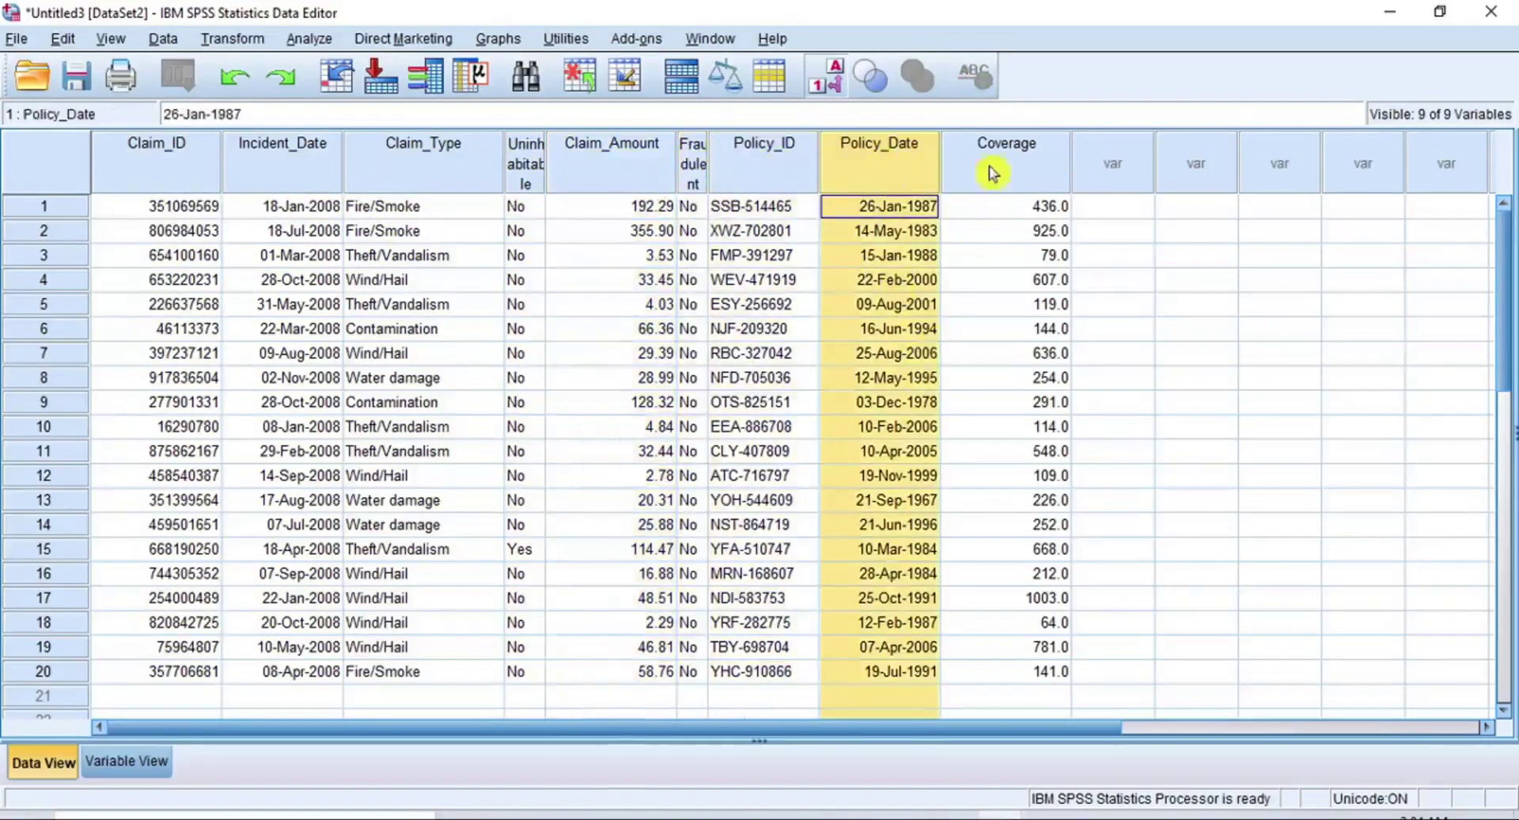
pyautogui.click(993, 171)
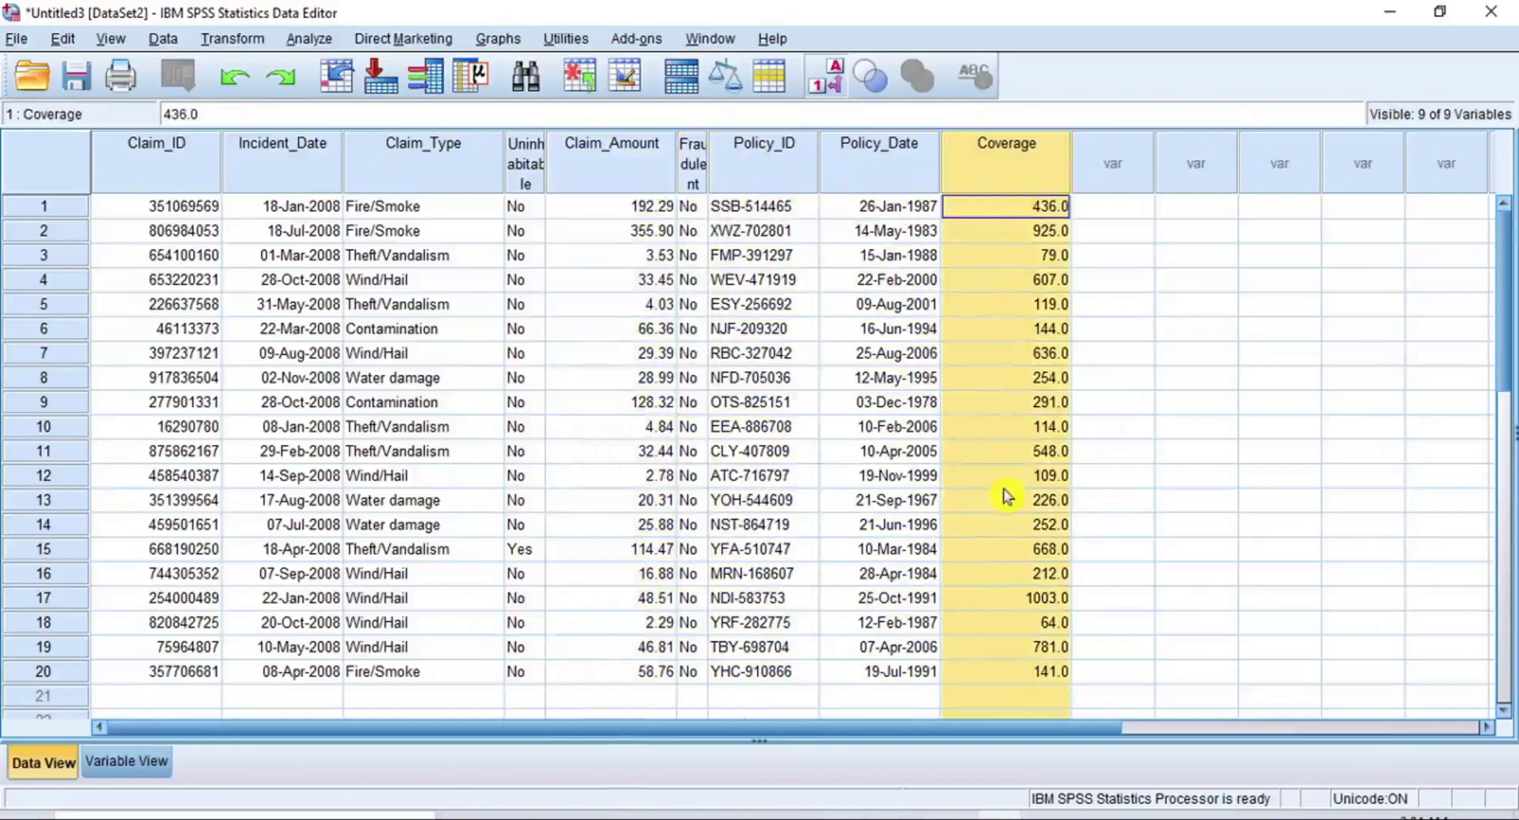
pyautogui.click(131, 764)
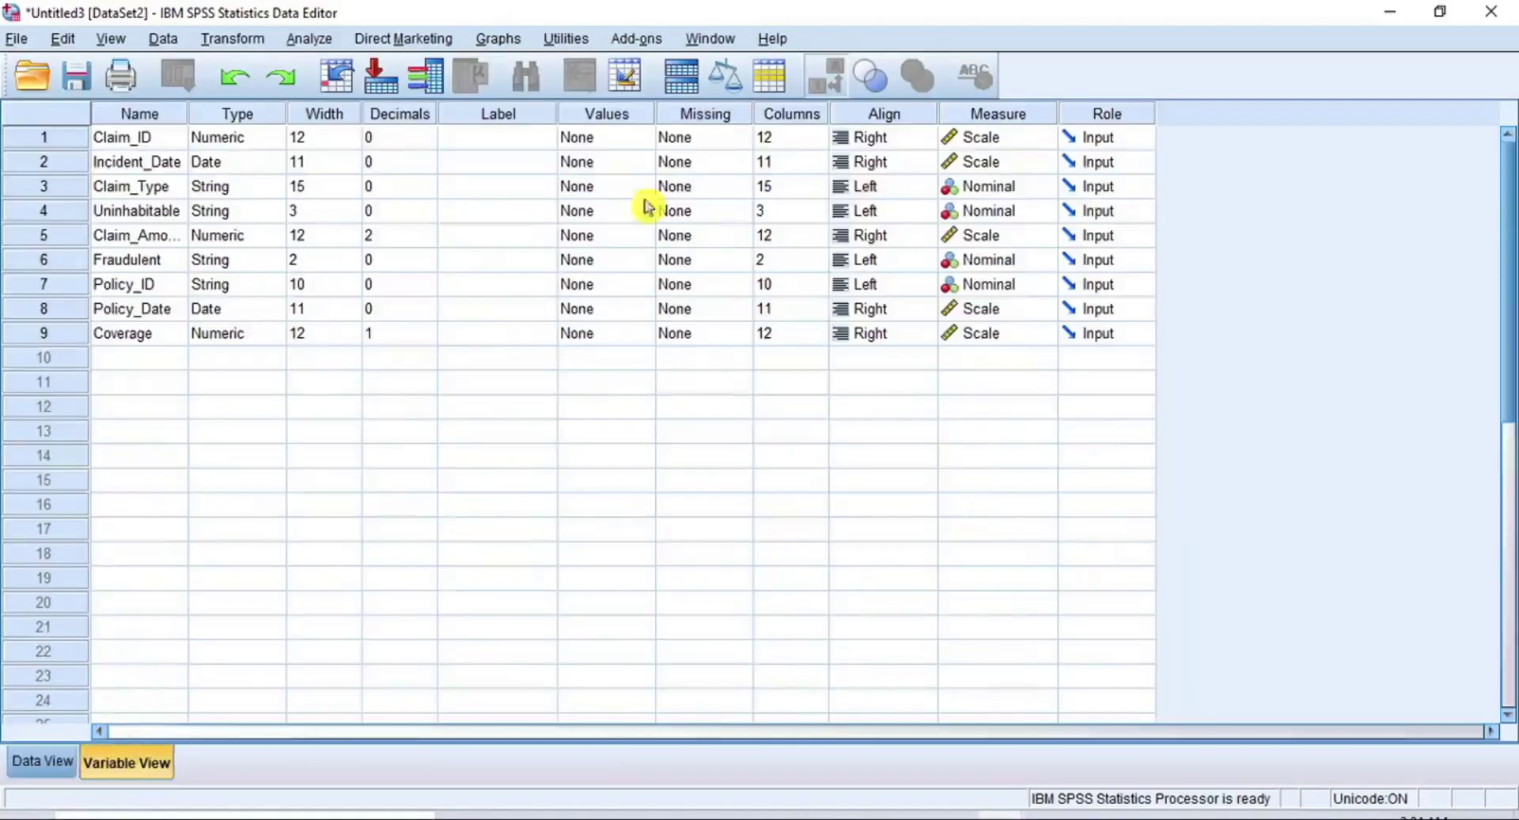
# - Set the Columns width of Incident_Date and Claim_Type to 12
pyautogui.click(795, 117)
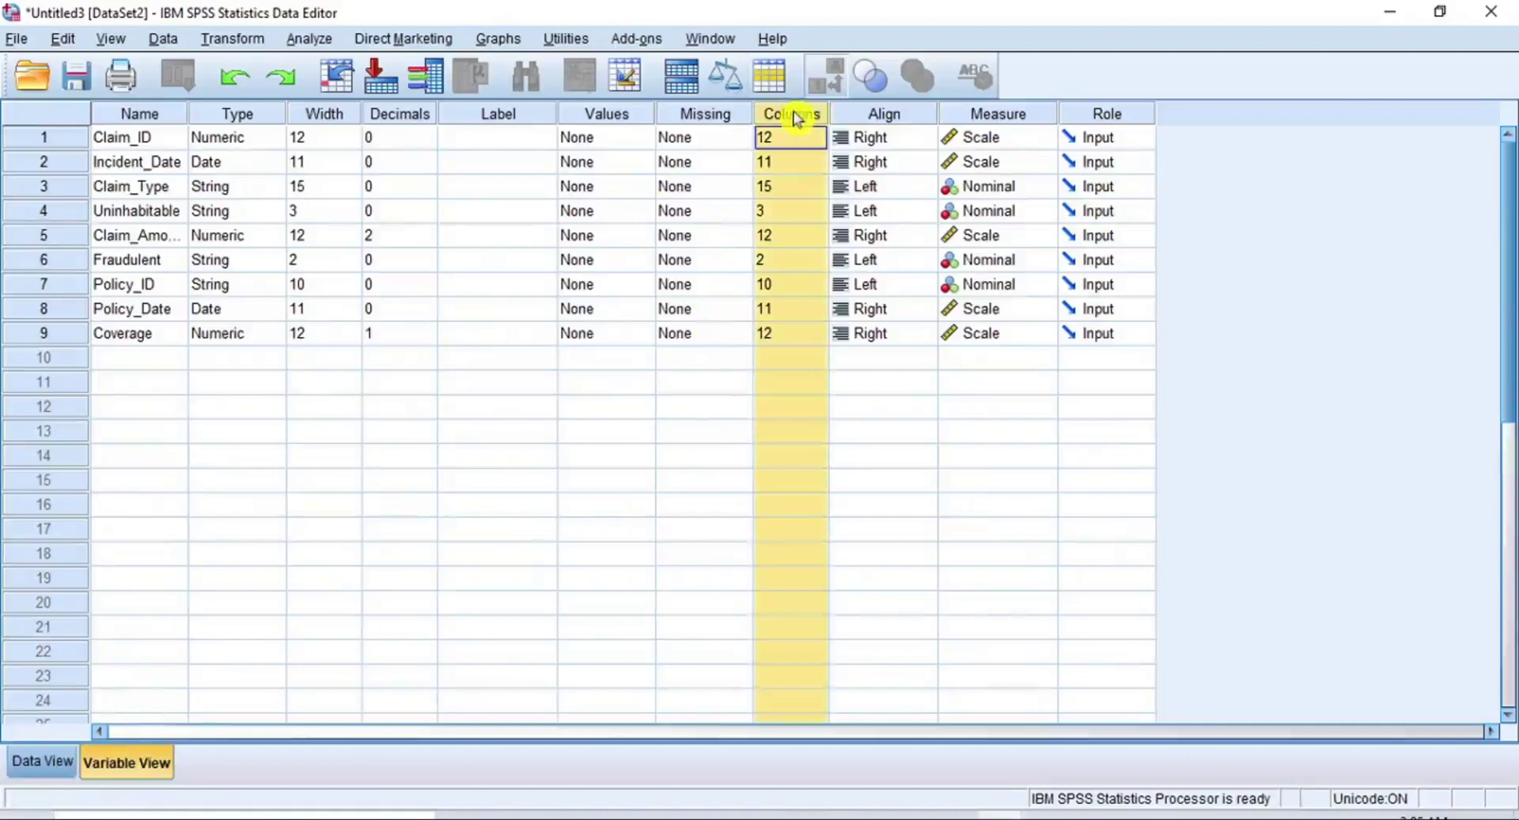
pyautogui.click(894, 119)
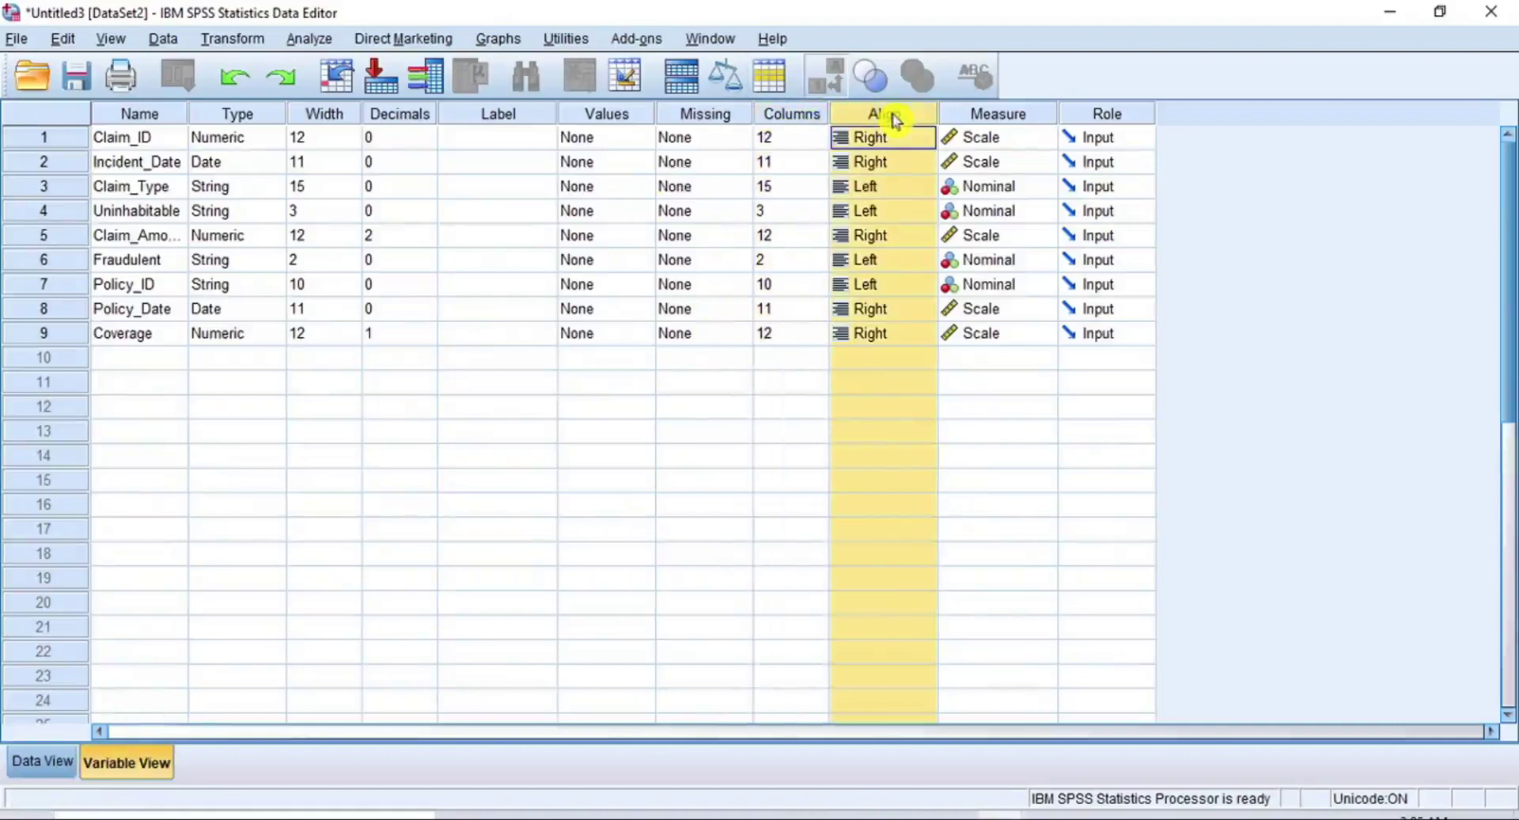
pyautogui.click(797, 119)
pyautogui.click(776, 162)
pyautogui.click(775, 163)
pyautogui.press('BackSpace')
pyautogui.write('2')
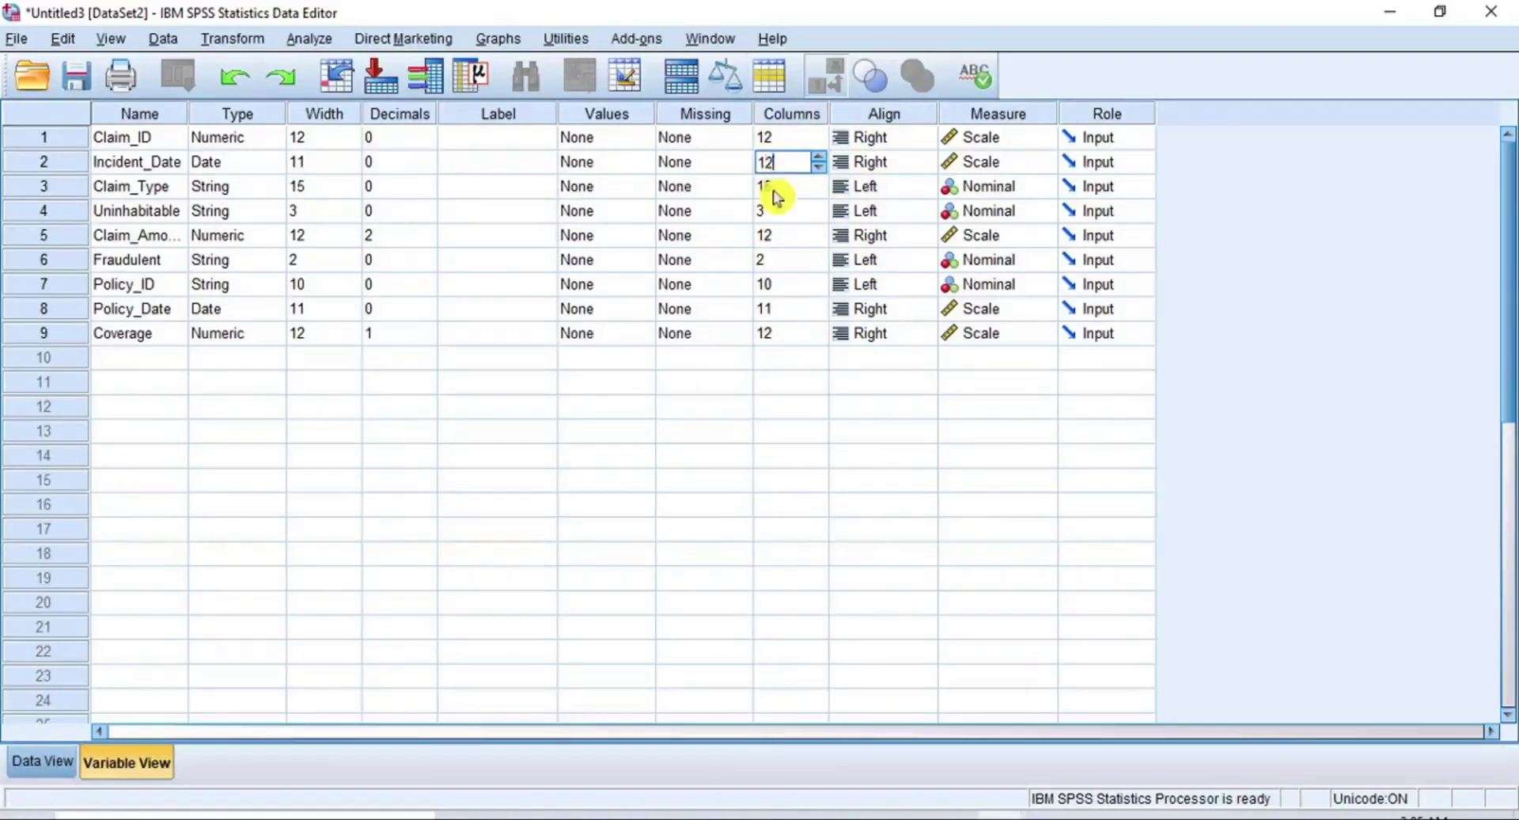
pyautogui.click(775, 186)
pyautogui.press('BackSpace')
pyautogui.write('2')
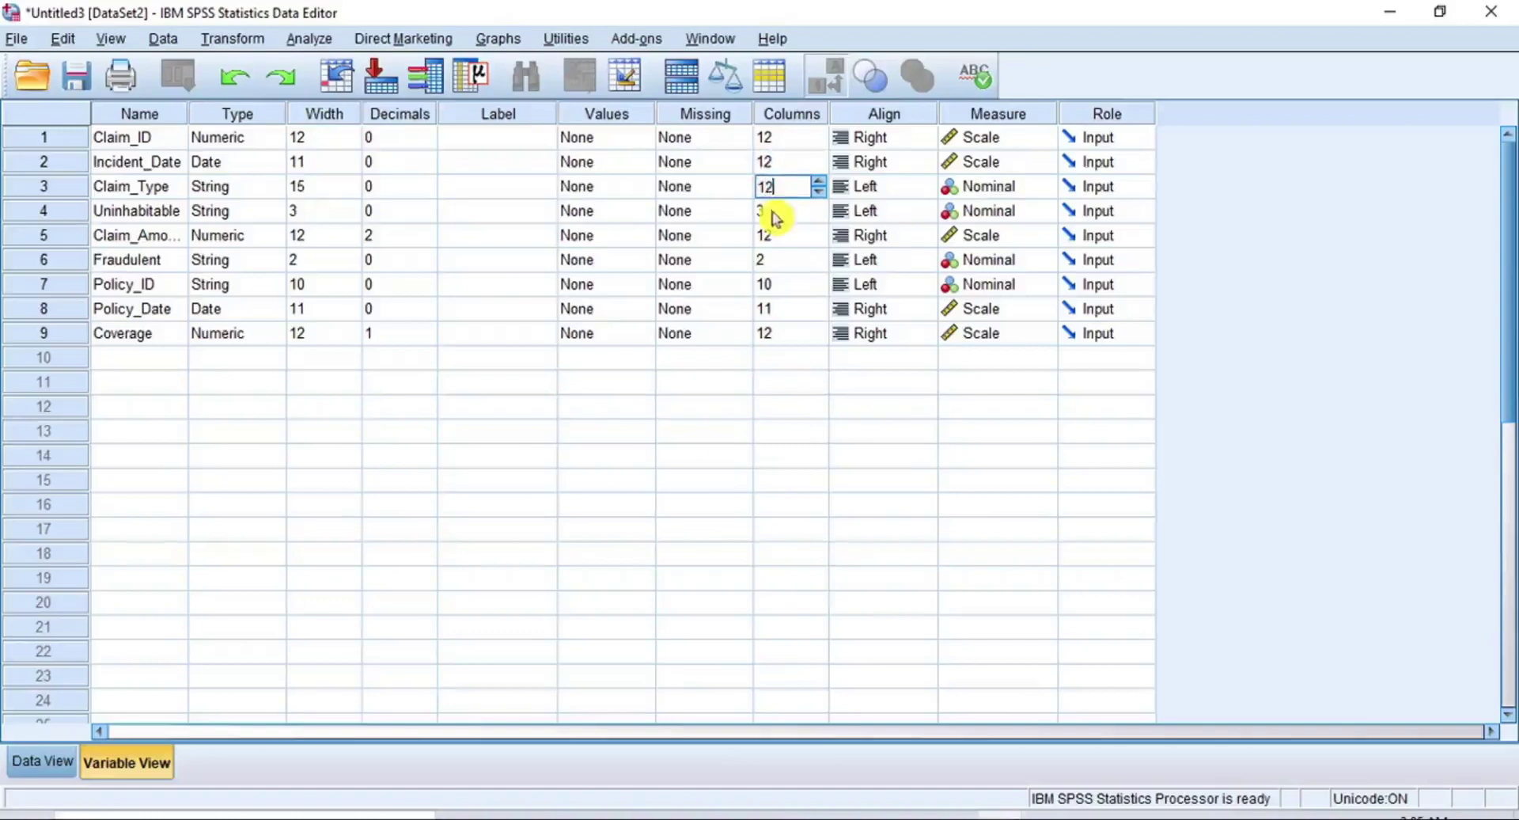
# - Set Uninhabitable, Fraudulent, Policy_ID and Policy_Date widths to 12
pyautogui.click(774, 210)
pyautogui.write('12')
pyautogui.click(773, 260)
pyautogui.write('12')
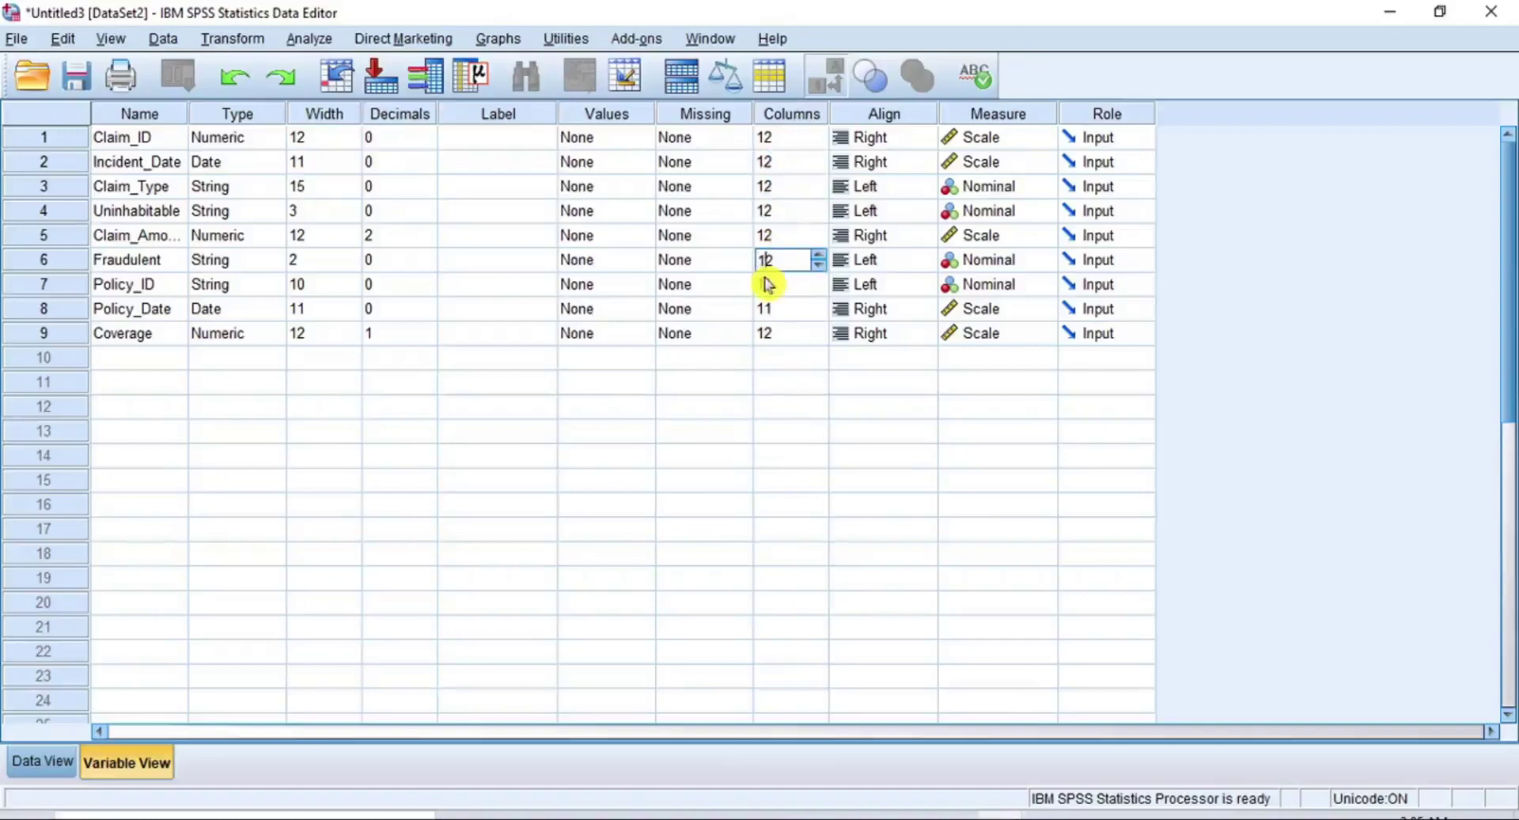
pyautogui.click(782, 285)
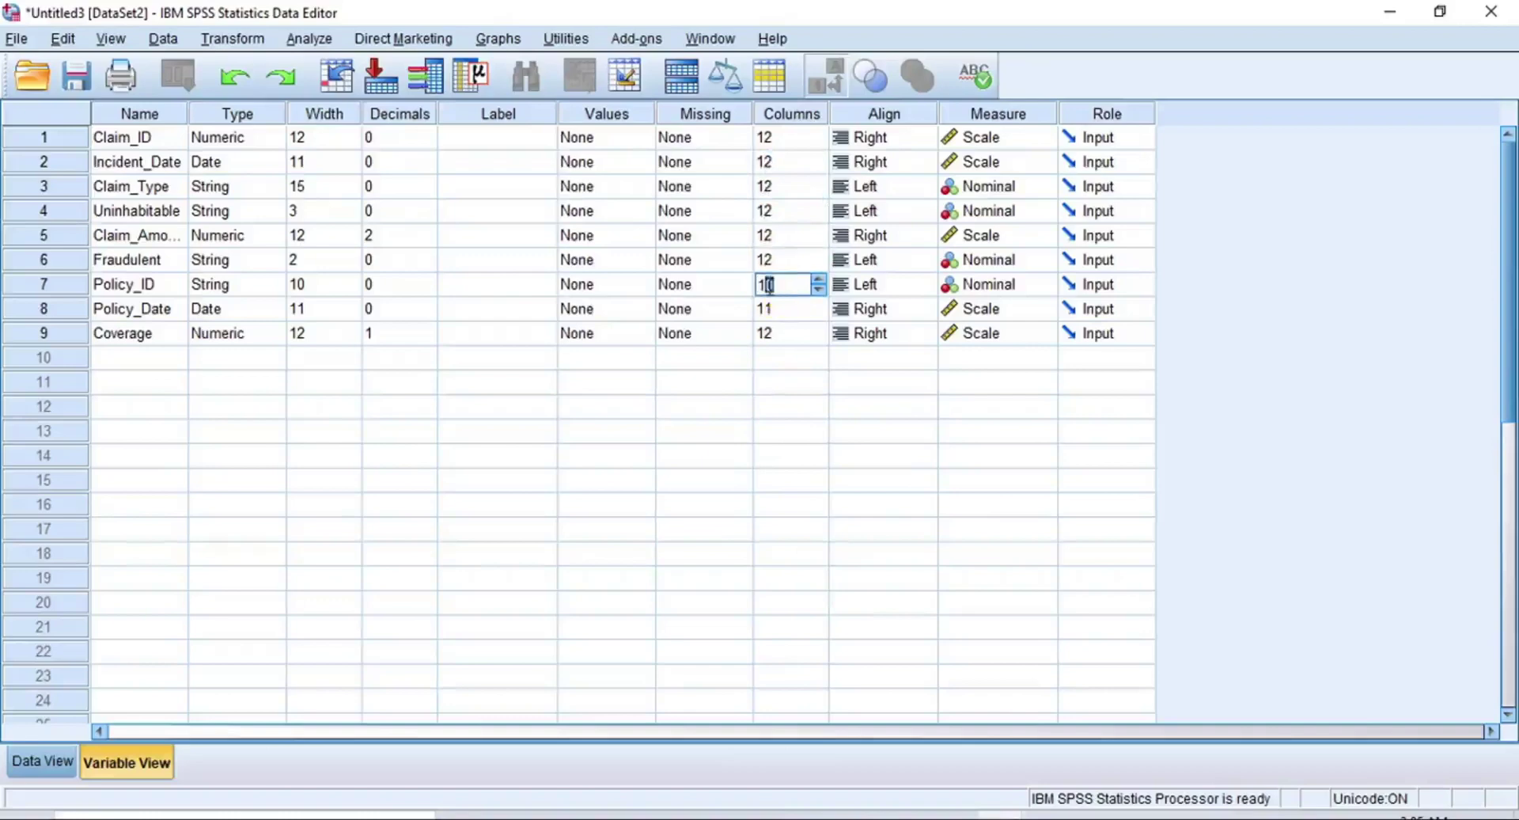
pyautogui.write('12')
pyautogui.click(774, 309)
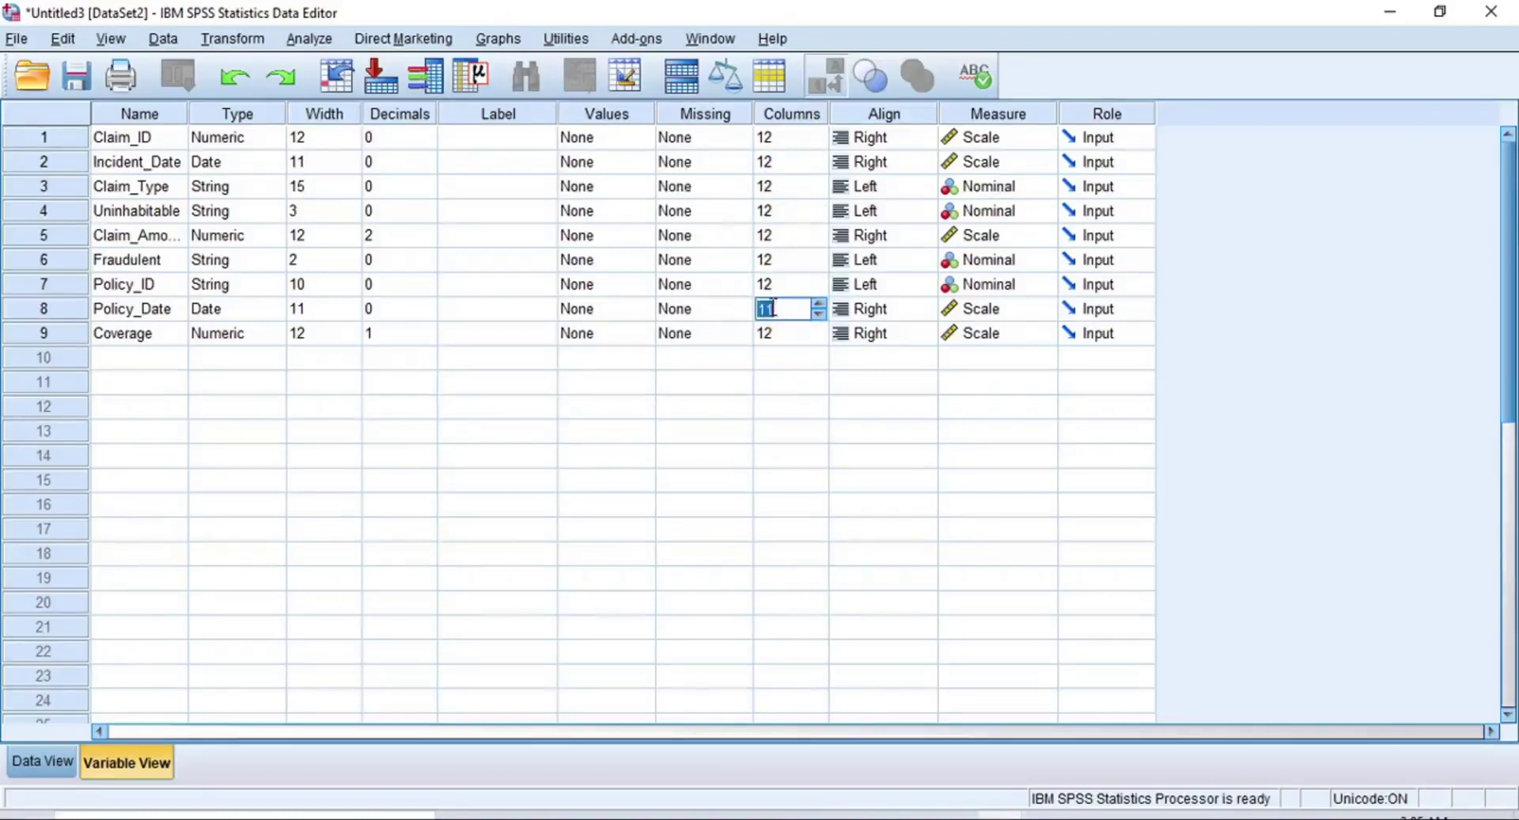
pyautogui.write('12')
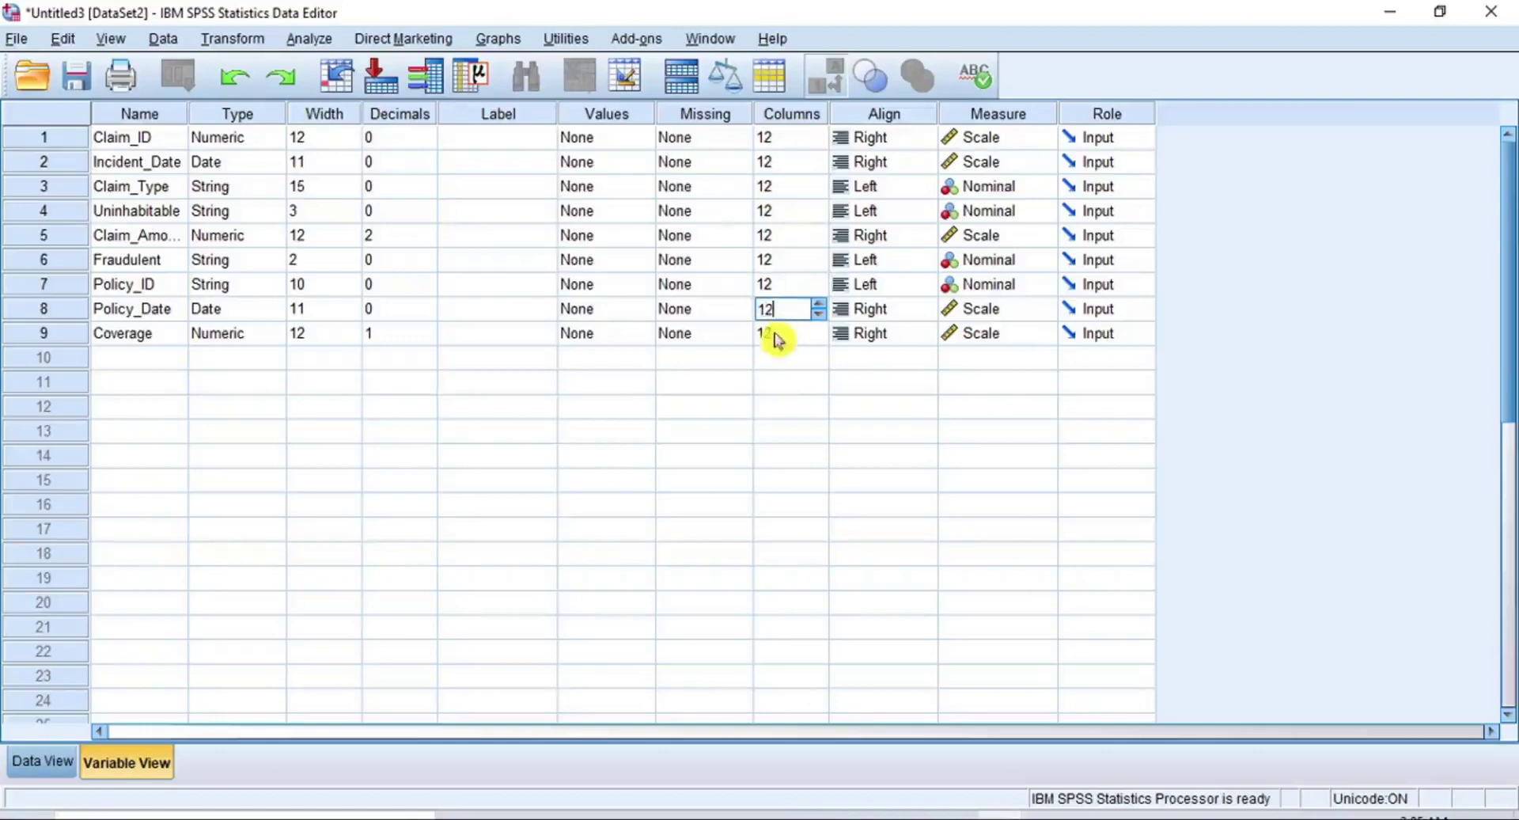
# - Left-align Claim_ID, Incident_Date, Claim_Amount, Policy_Date and Coverage
pyautogui.click(884, 146)
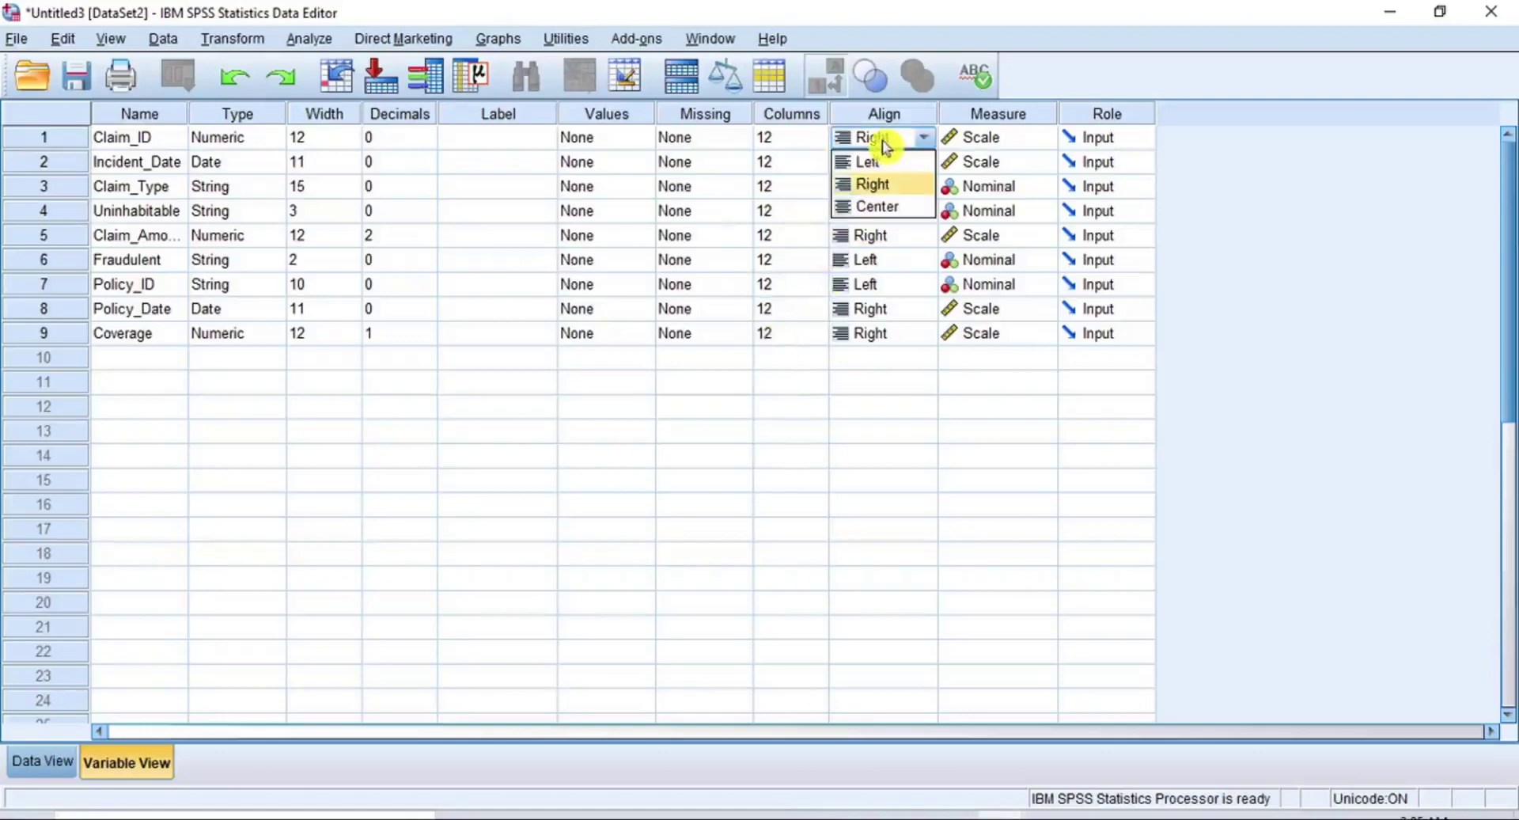
pyautogui.click(875, 161)
pyautogui.click(881, 166)
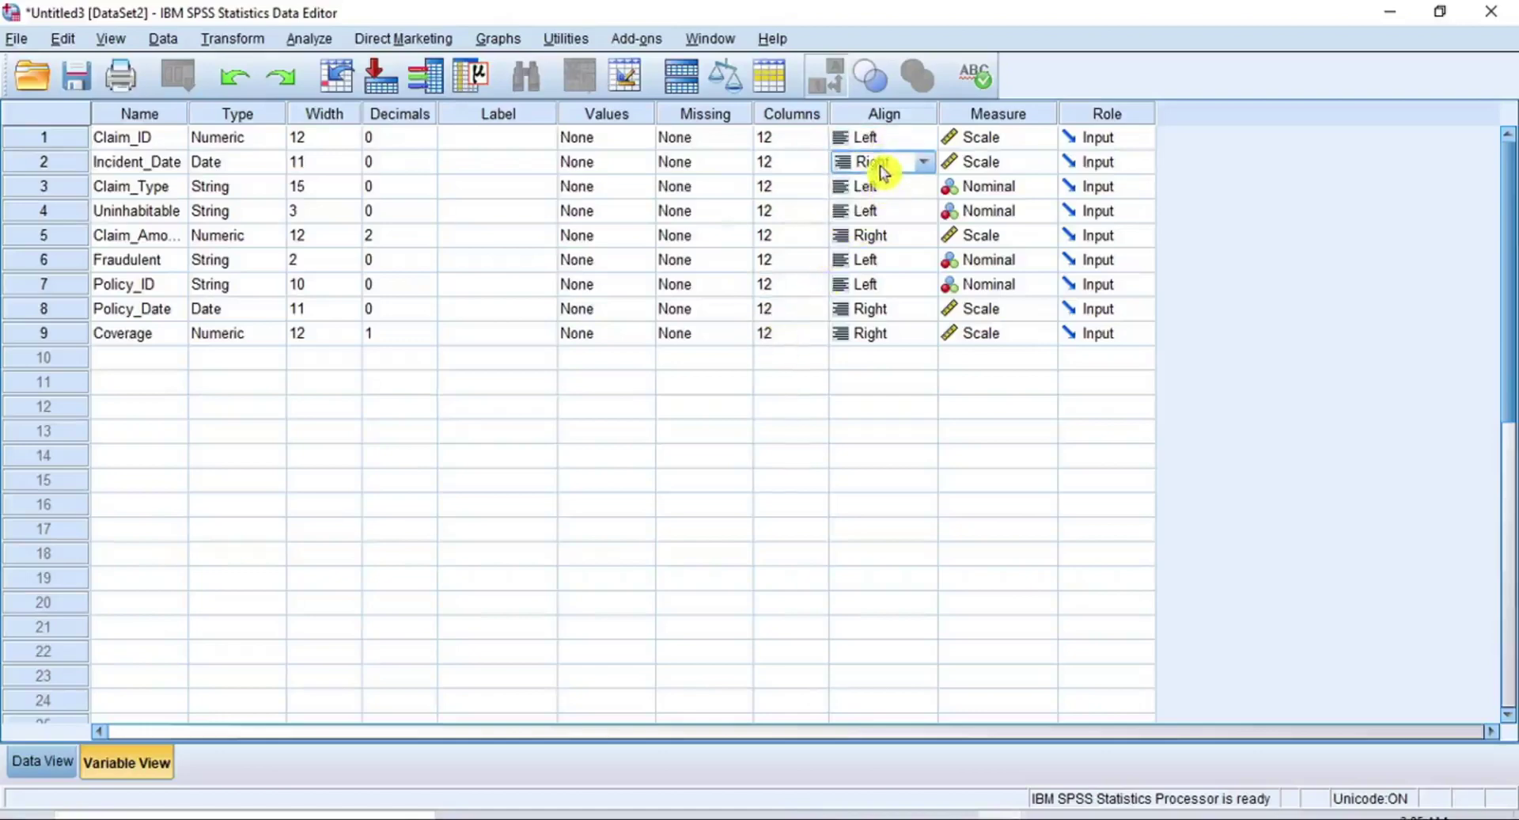
pyautogui.click(880, 167)
pyautogui.click(892, 237)
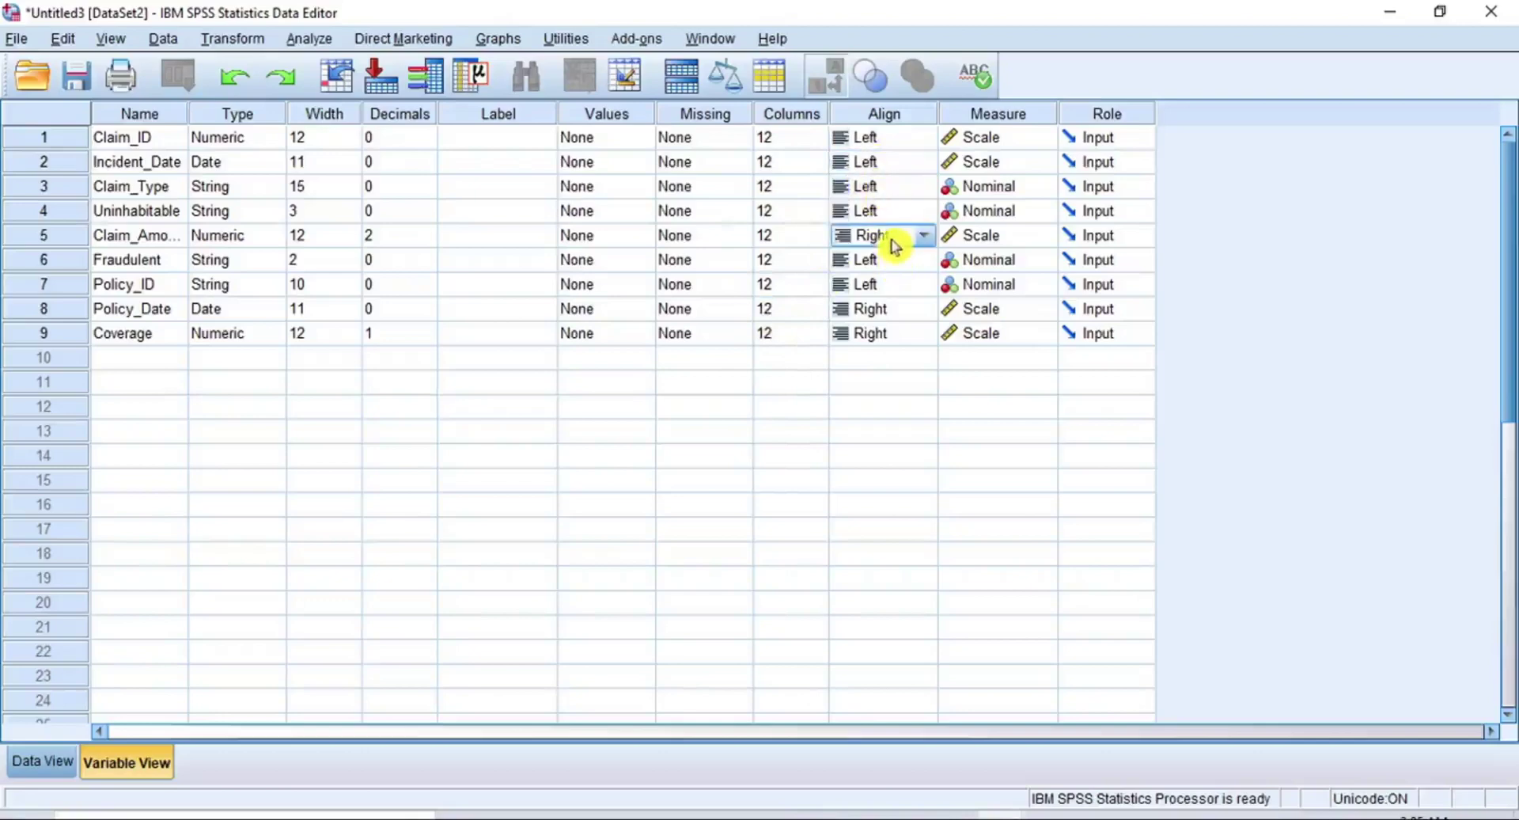
pyautogui.click(892, 237)
pyautogui.click(877, 255)
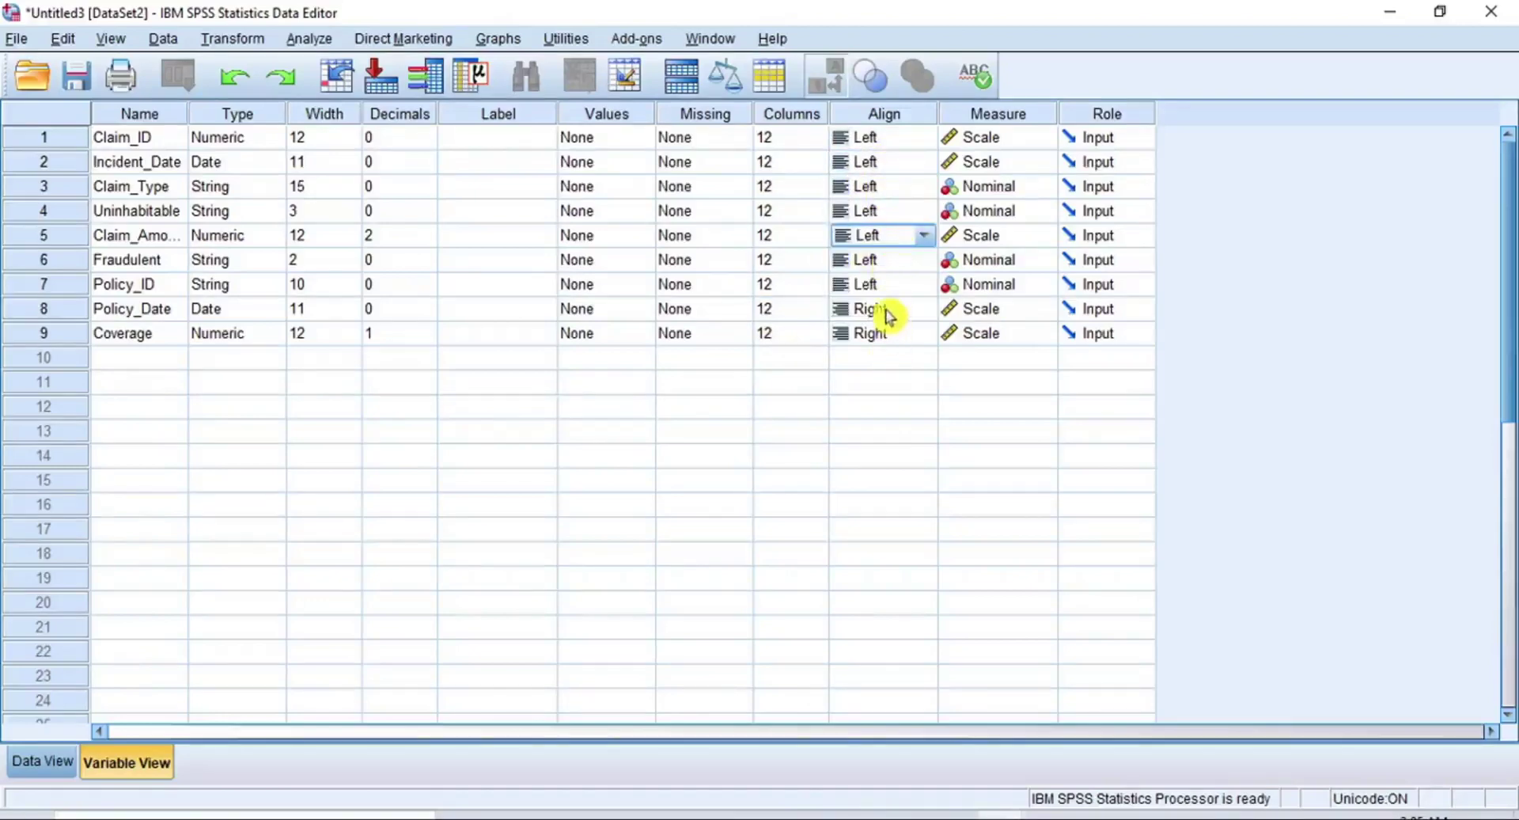
pyautogui.click(885, 310)
pyautogui.click(885, 310)
pyautogui.click(881, 336)
pyautogui.click(881, 335)
pyautogui.click(881, 335)
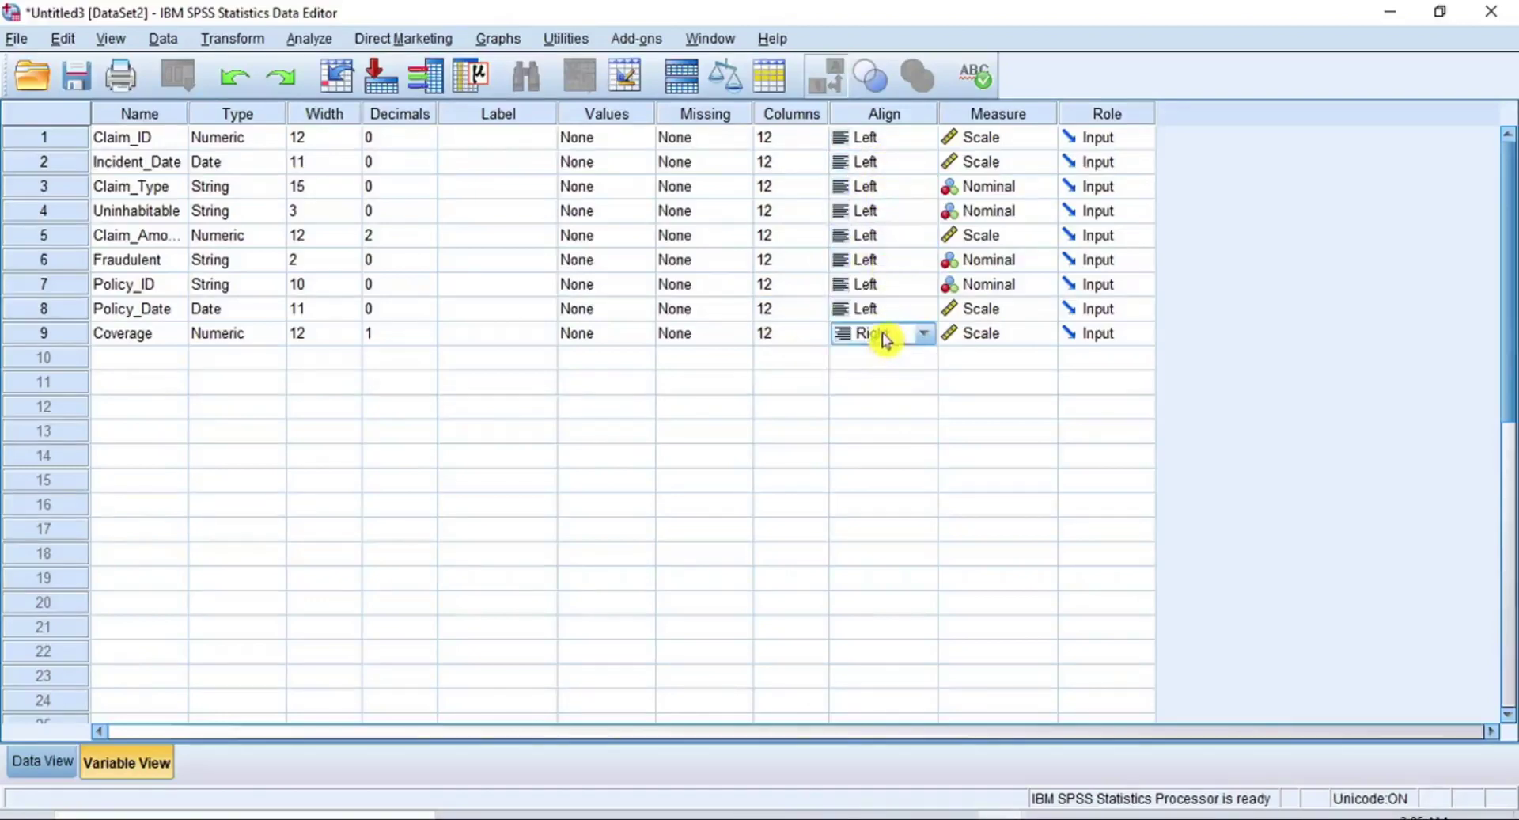
pyautogui.click(879, 356)
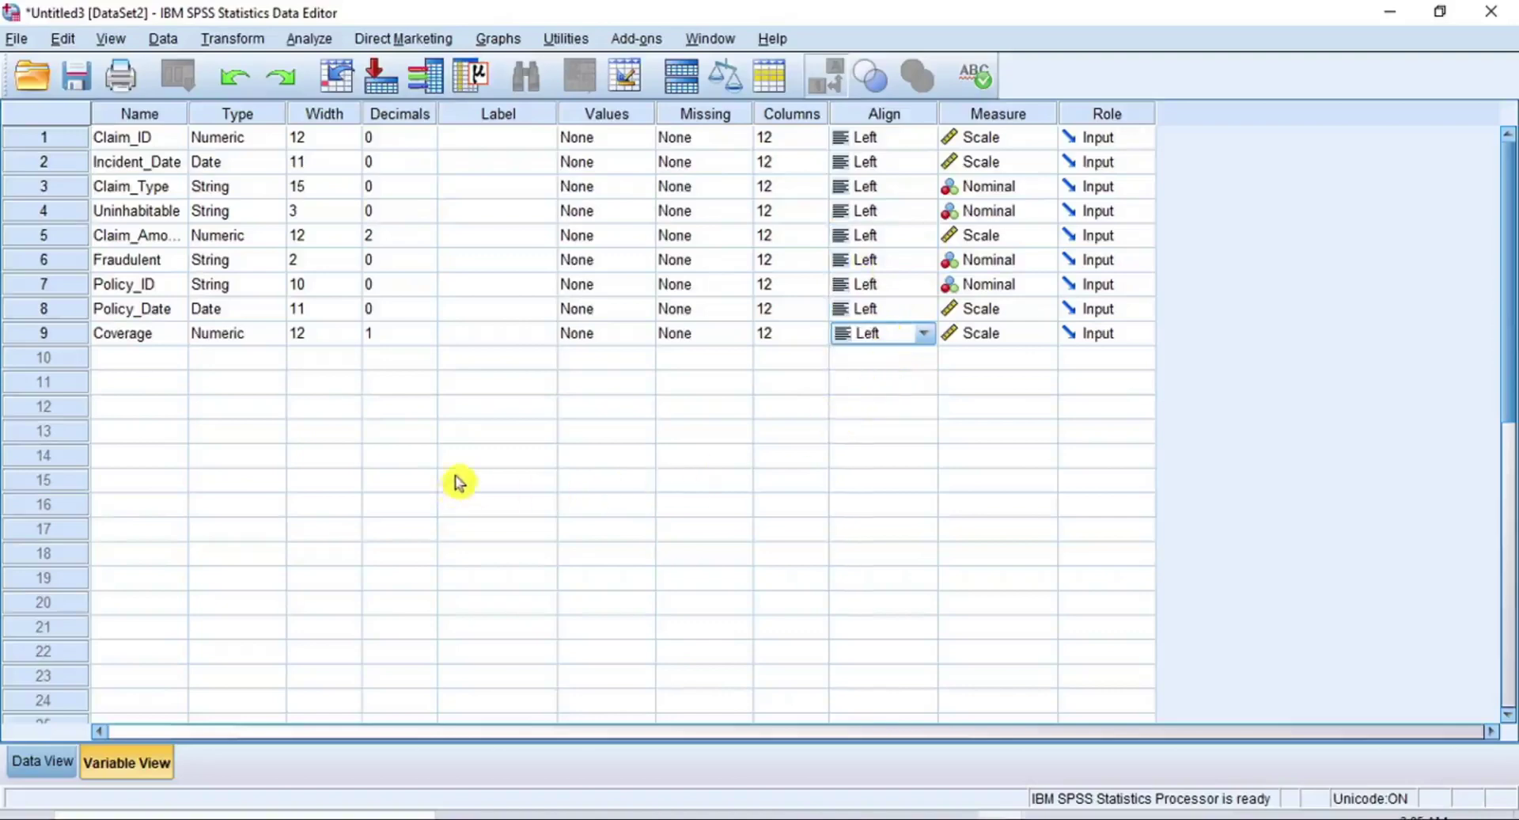
# - Switch DataSet2 back to Data View to see its left-aligned claims columns
pyautogui.click(31, 764)
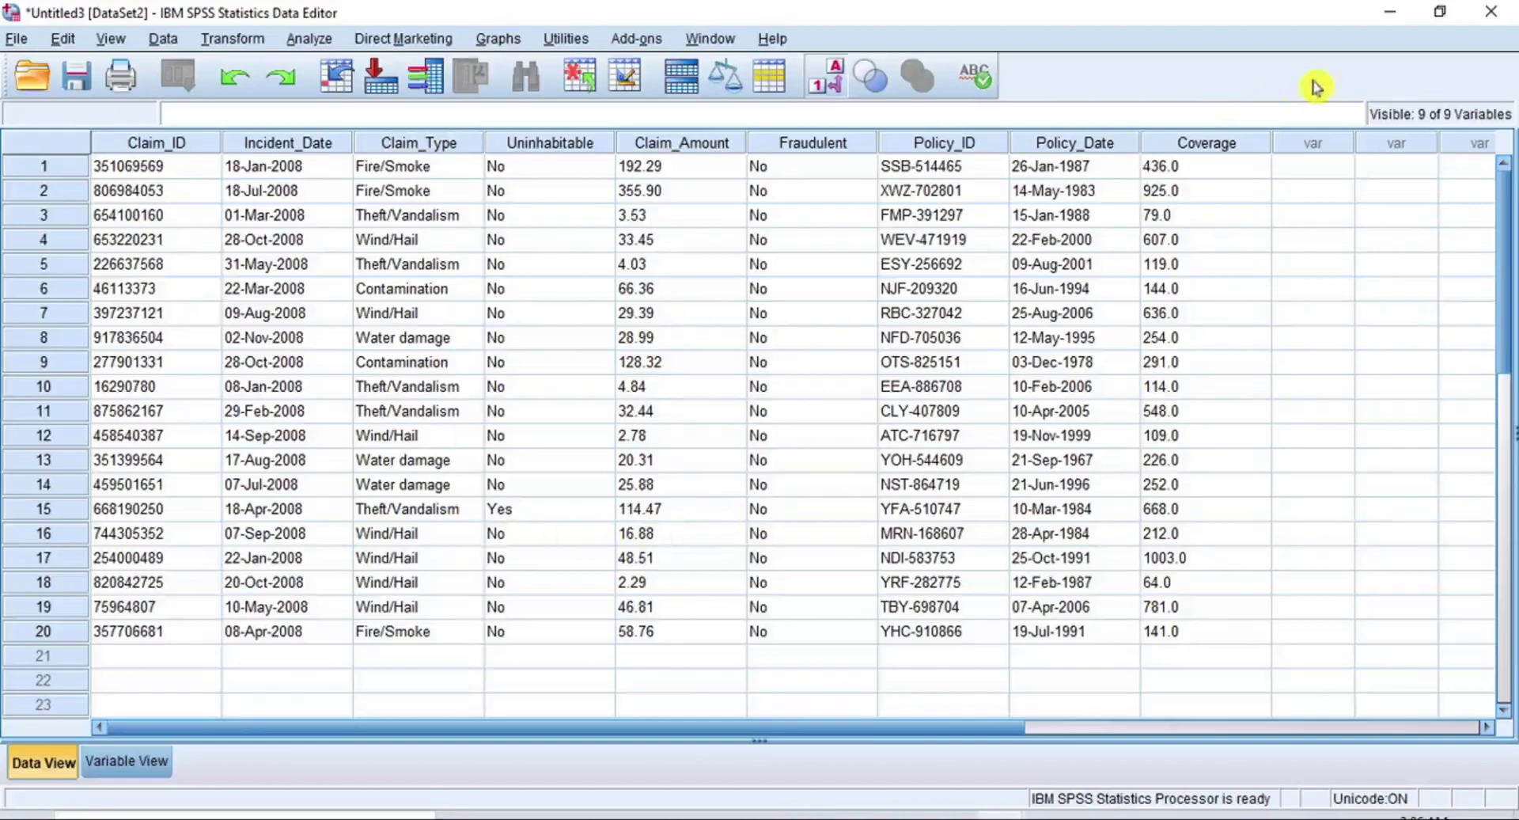
# - Restore the DataSet2 window, move it lower and widen it to show all columns
pyautogui.click(1443, 21)
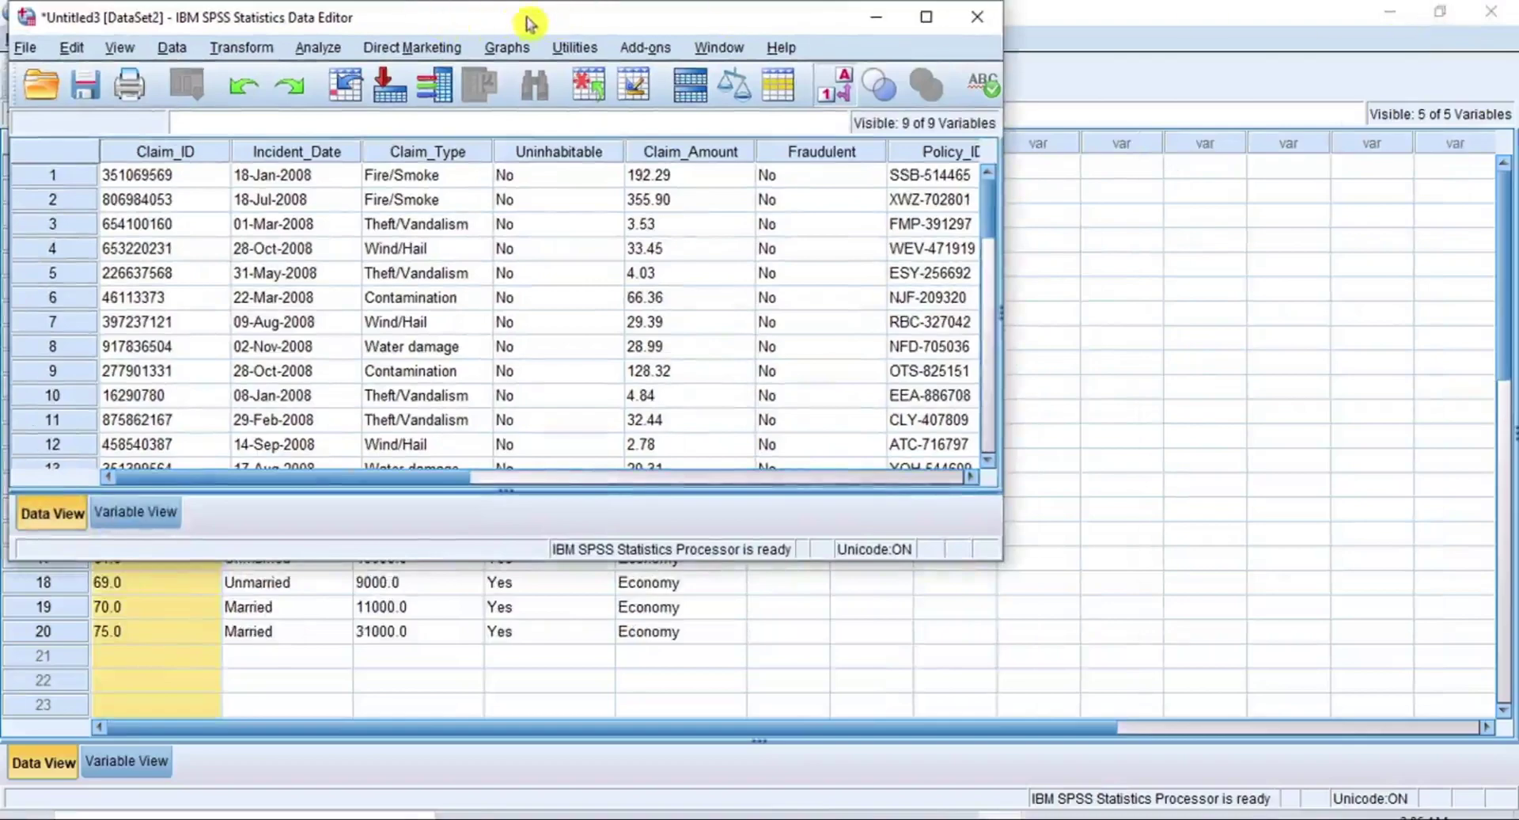
pyautogui.moveTo(540, 22); pyautogui.dragTo(533, 299)
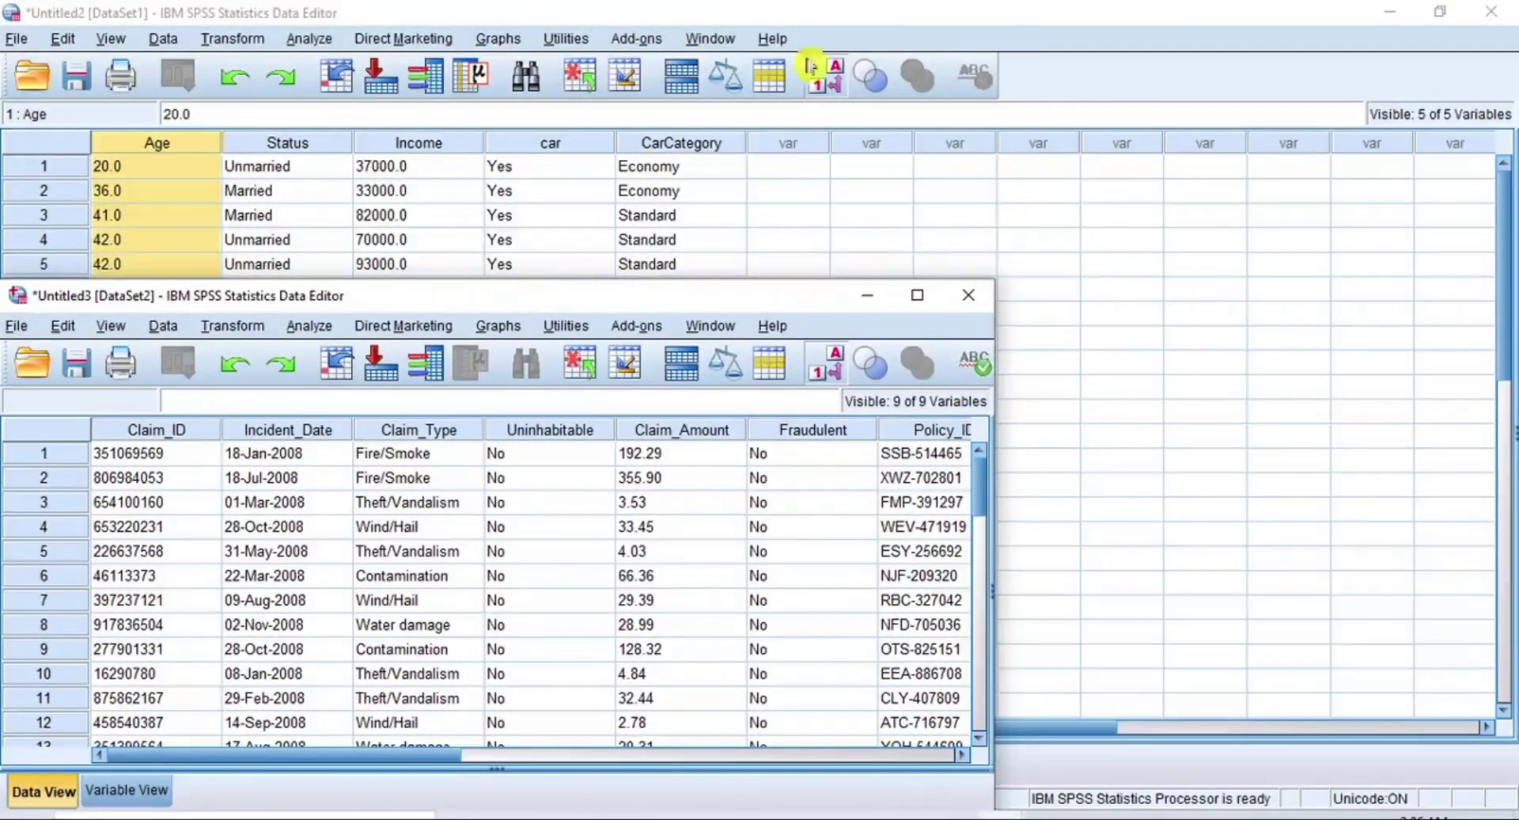
pyautogui.moveTo(999, 620); pyautogui.dragTo(1512, 623)
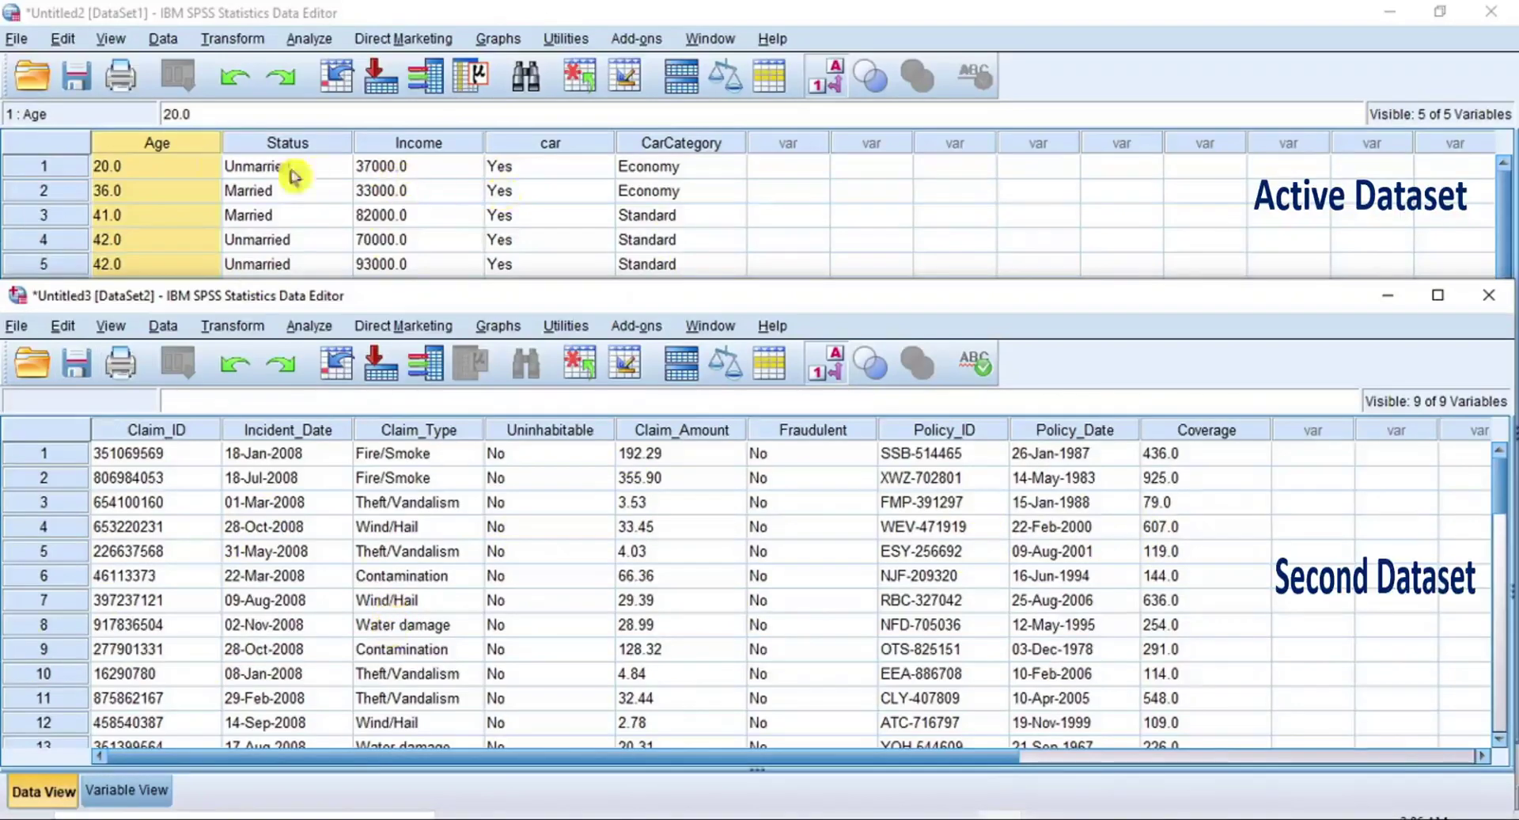
# - Bring the car-records dataset (Untitled2) forward and open Merge Files > Add Variables
pyautogui.click(163, 39)
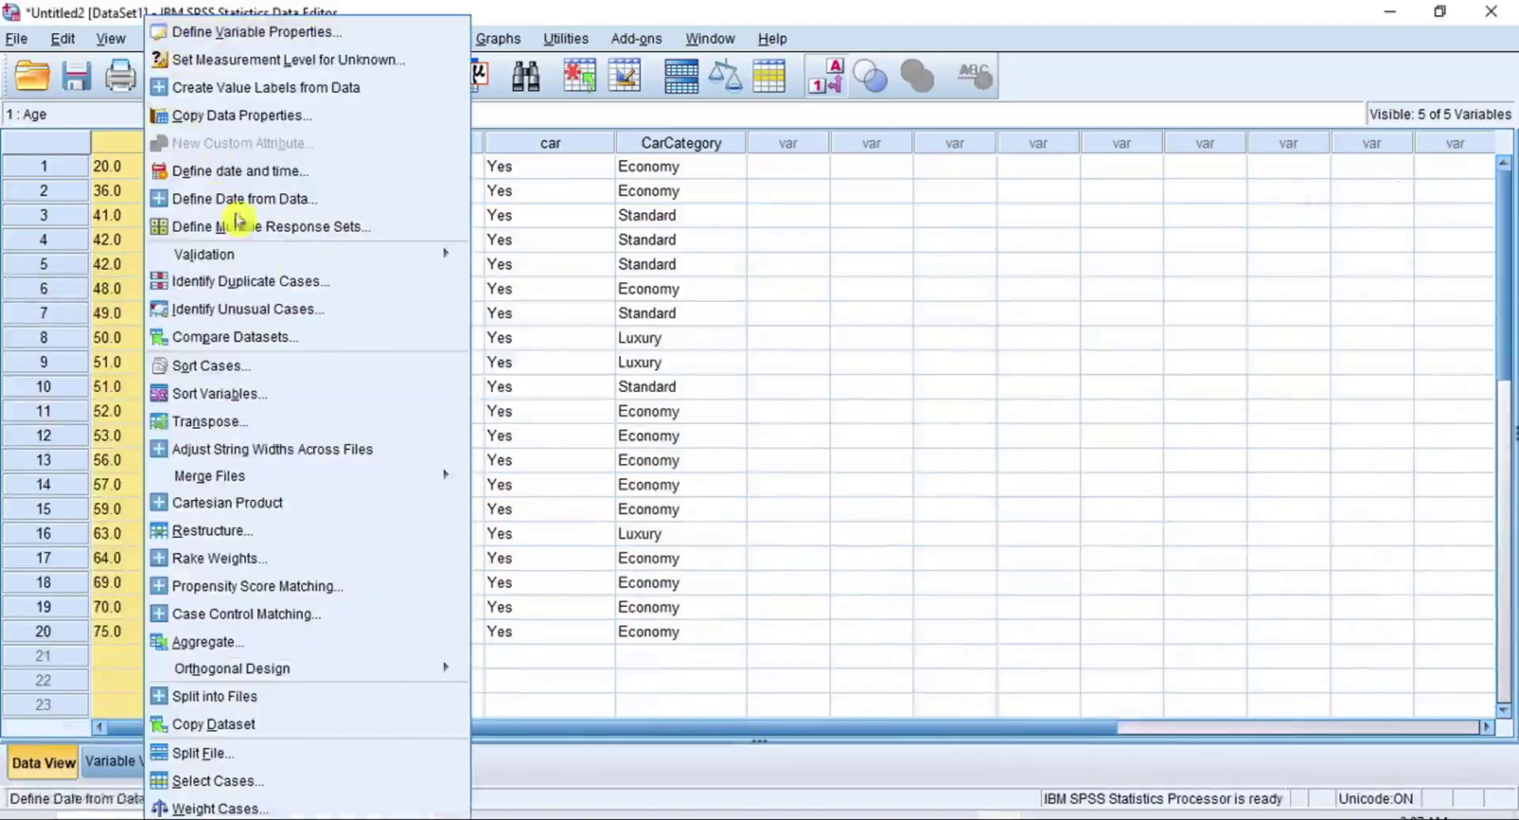
pyautogui.moveTo(264, 478)
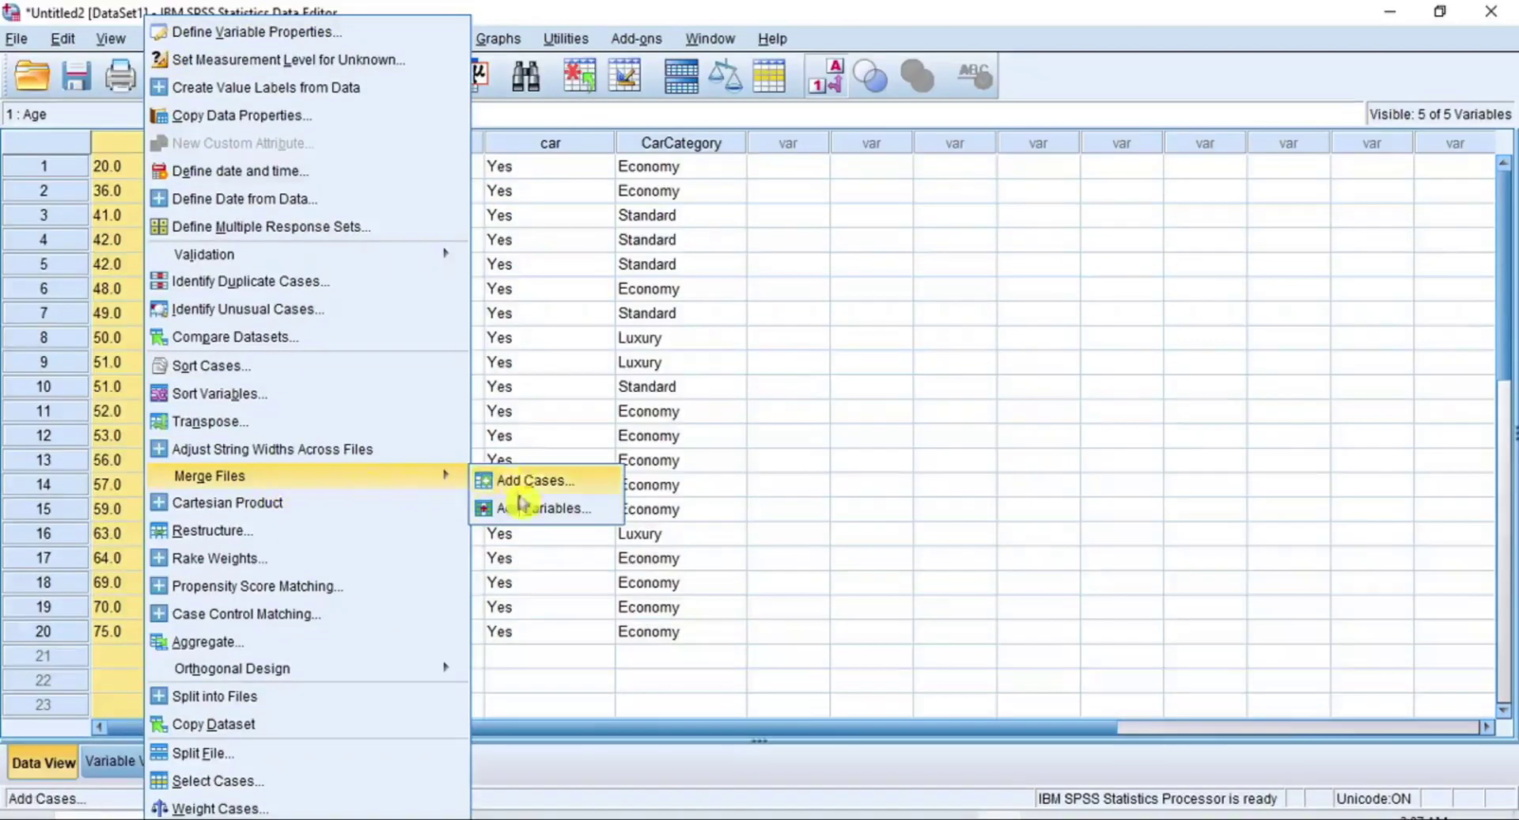
pyautogui.click(575, 511)
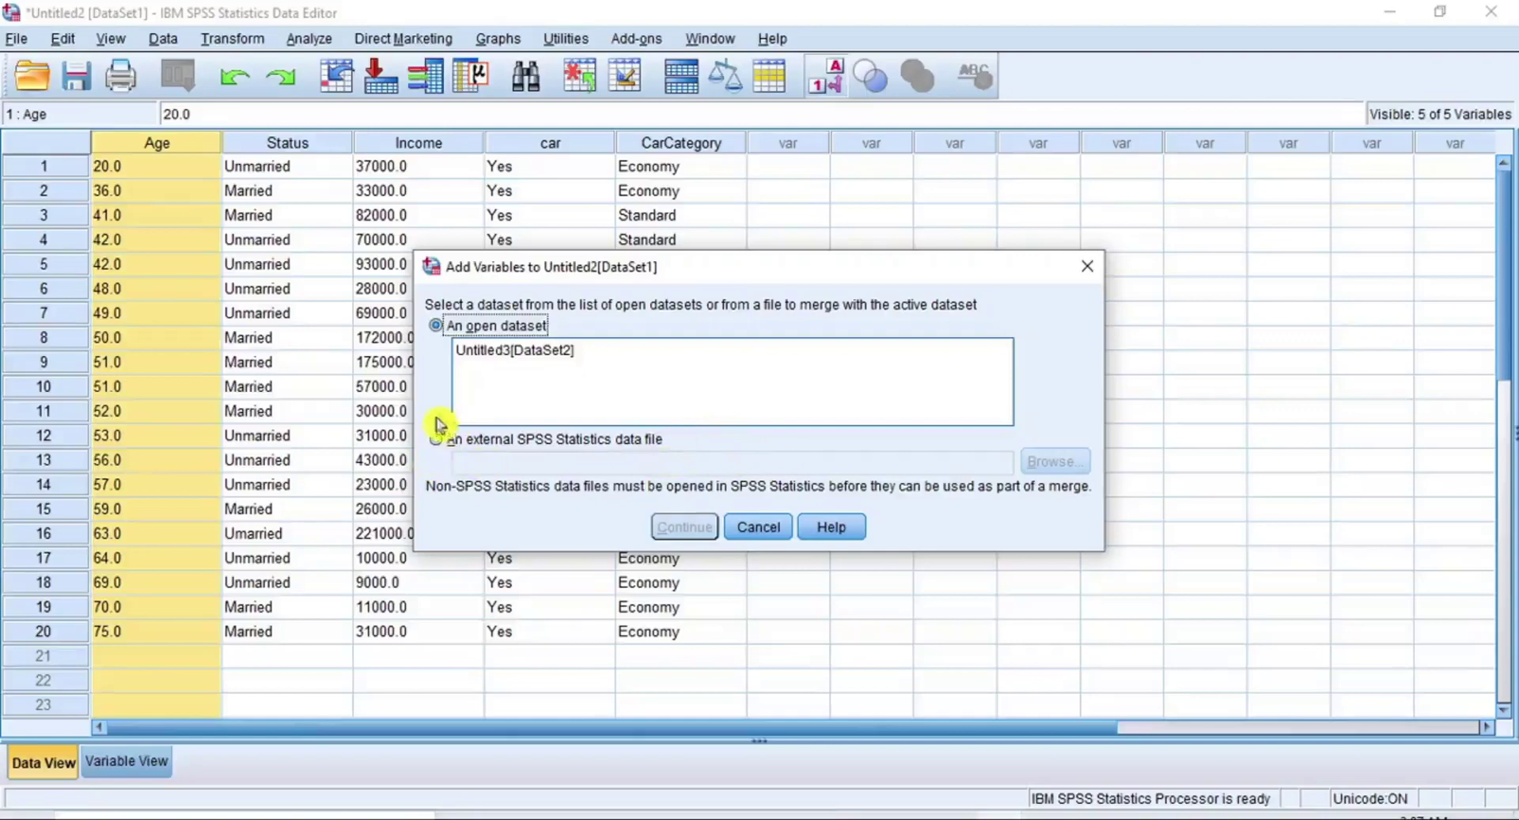
# - Try an external SPSS Statistics data file as the source, then cancel the file browser
pyautogui.click(437, 440)
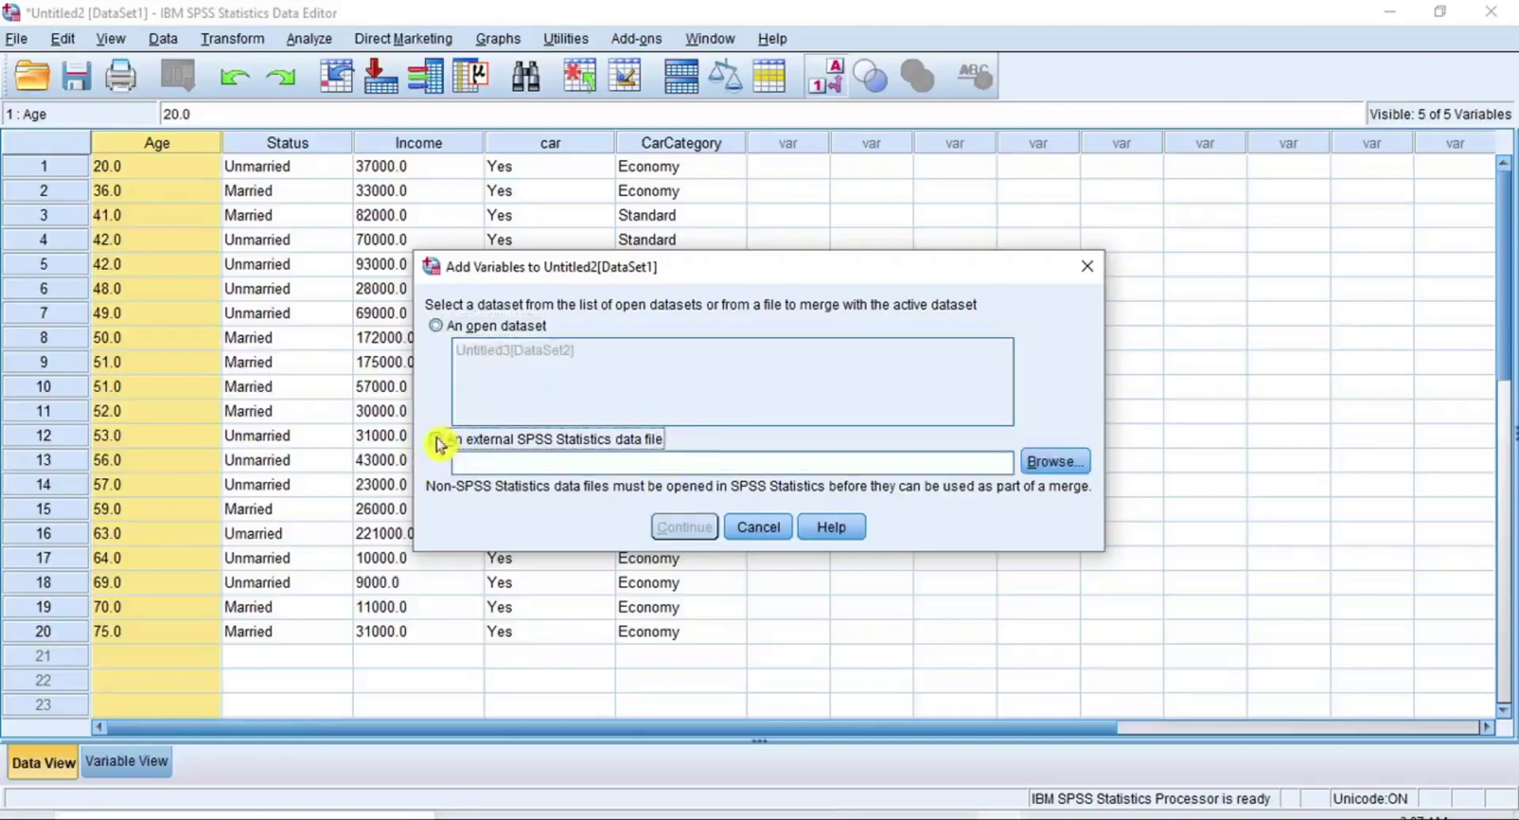
pyautogui.click(1054, 466)
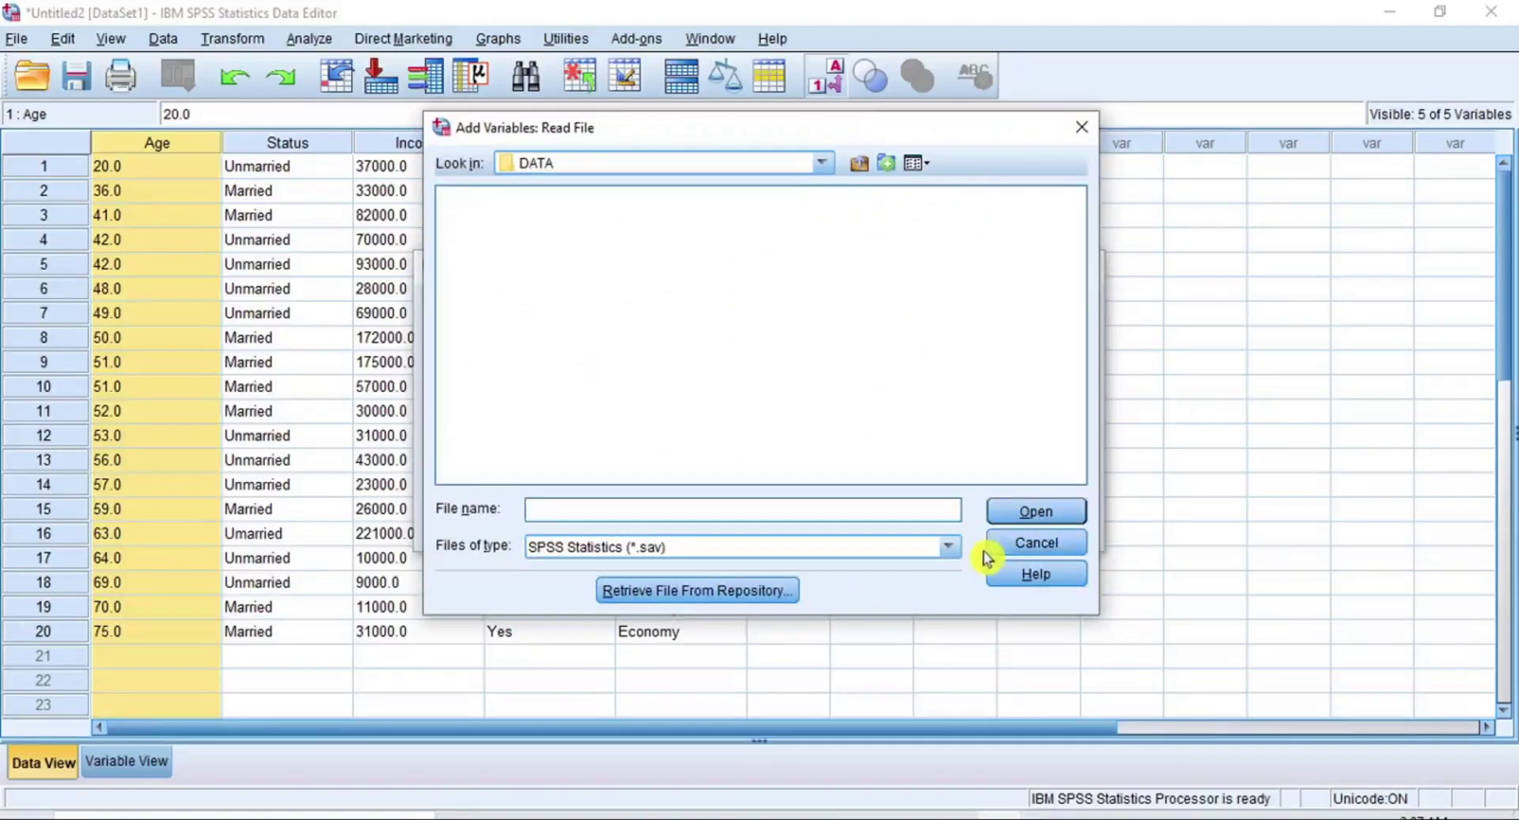
pyautogui.click(1027, 550)
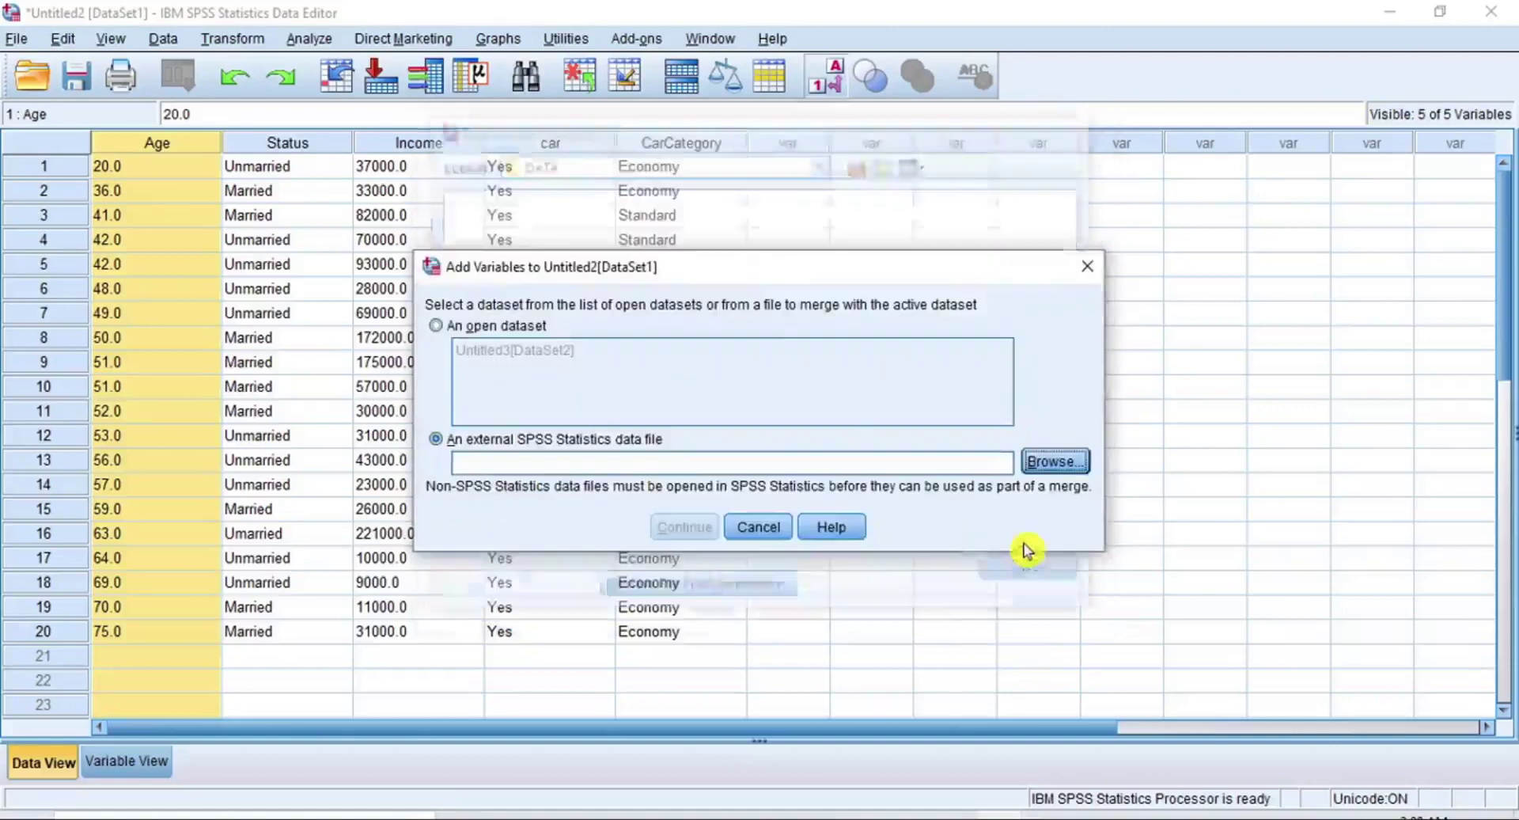
# - Choose the open dataset Untitled3[DataSet2] as the merge source and continue
pyautogui.click(437, 326)
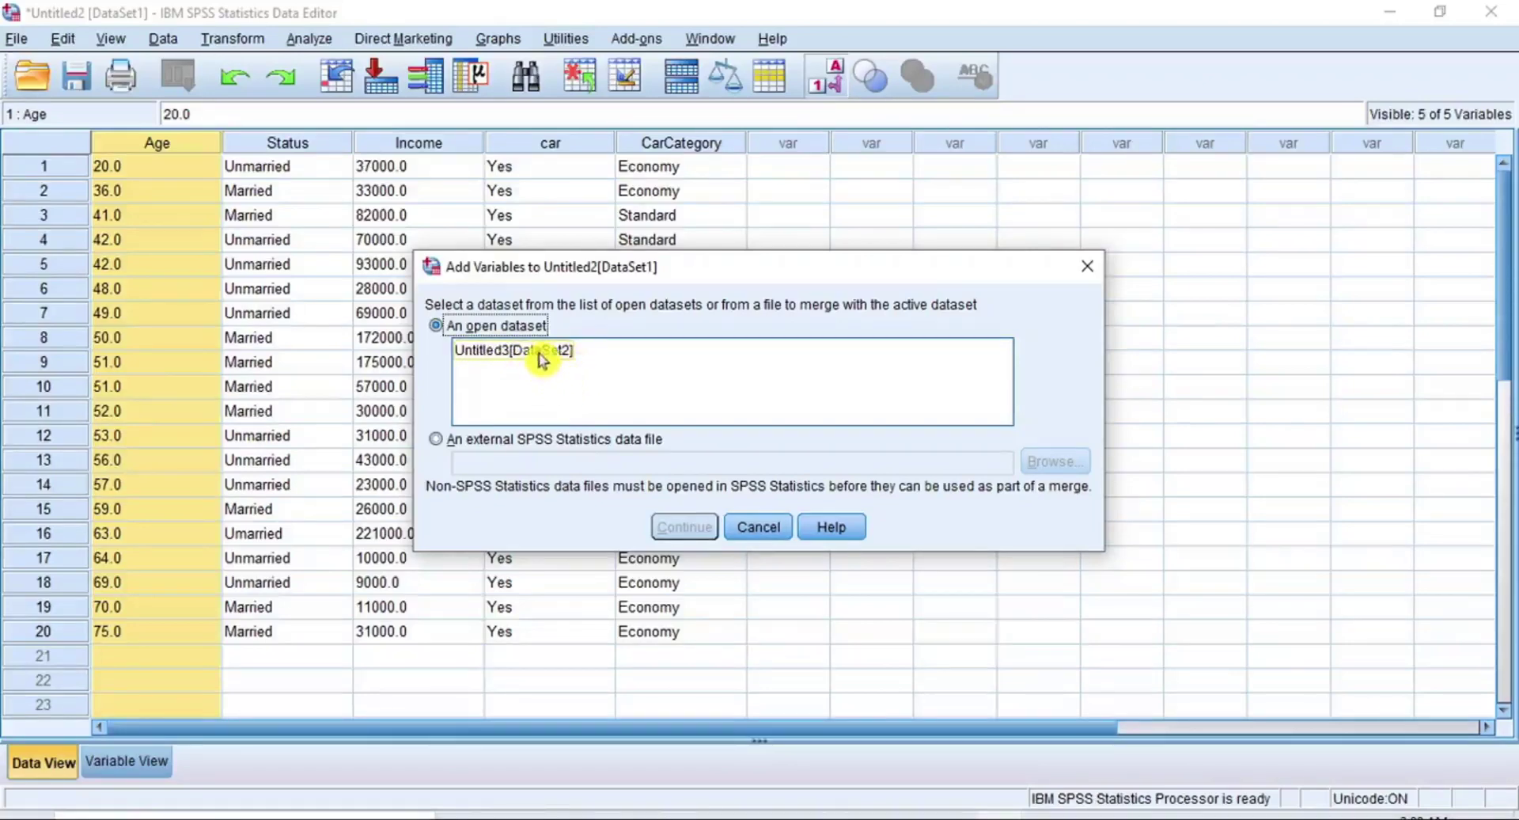
pyautogui.click(542, 352)
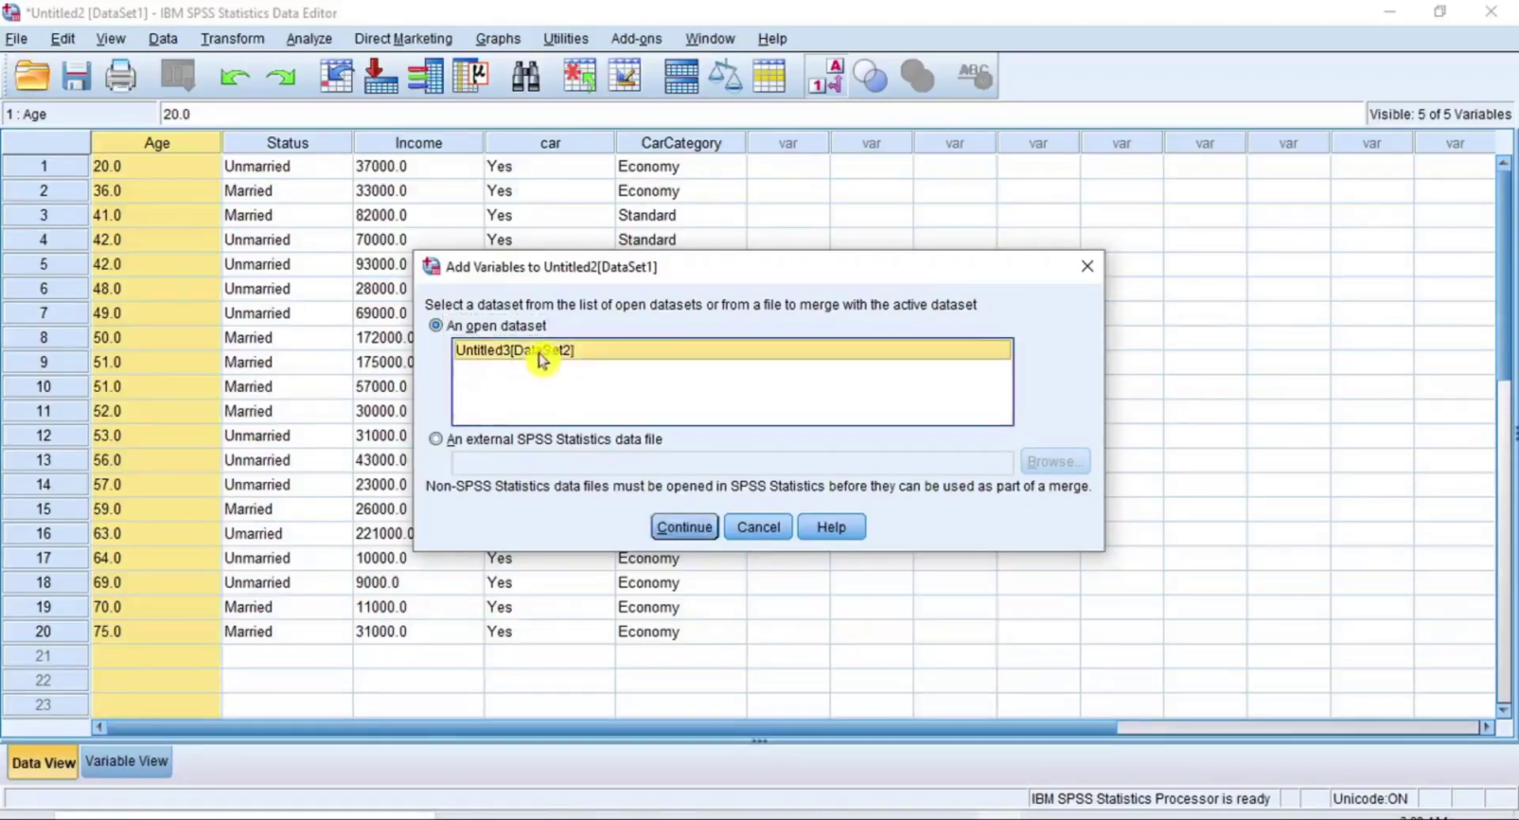
pyautogui.click(685, 528)
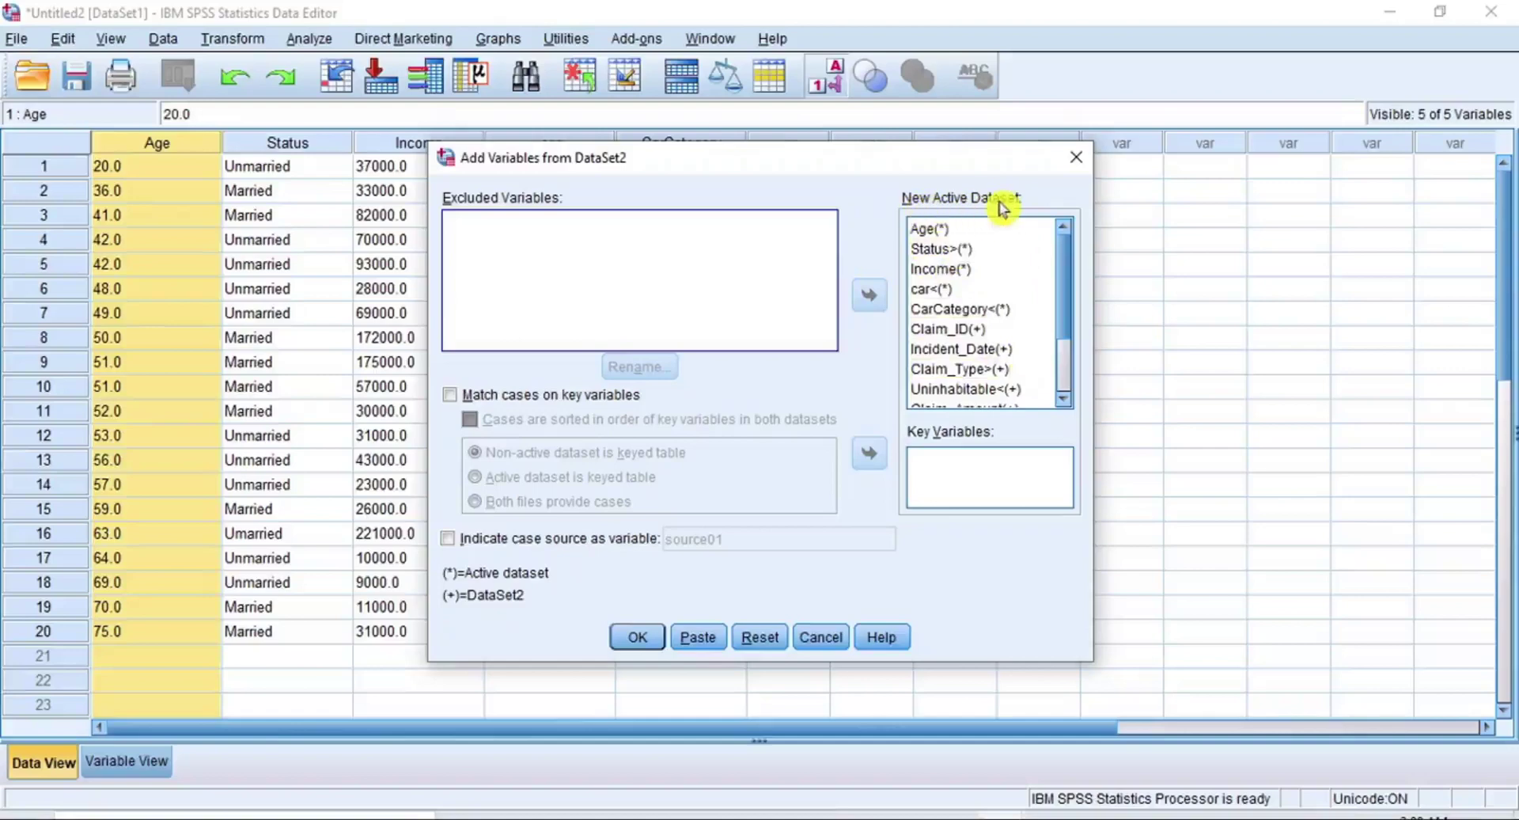
# - Review the New Active Dataset list, checking Age, Income and Claim_Type, then merge to 14 variables
pyautogui.moveTo(1063, 255)
pyautogui.mouseDown()
pyautogui.moveTo(1065, 322)
pyautogui.moveTo(1066, 249)
pyautogui.mouseUp()
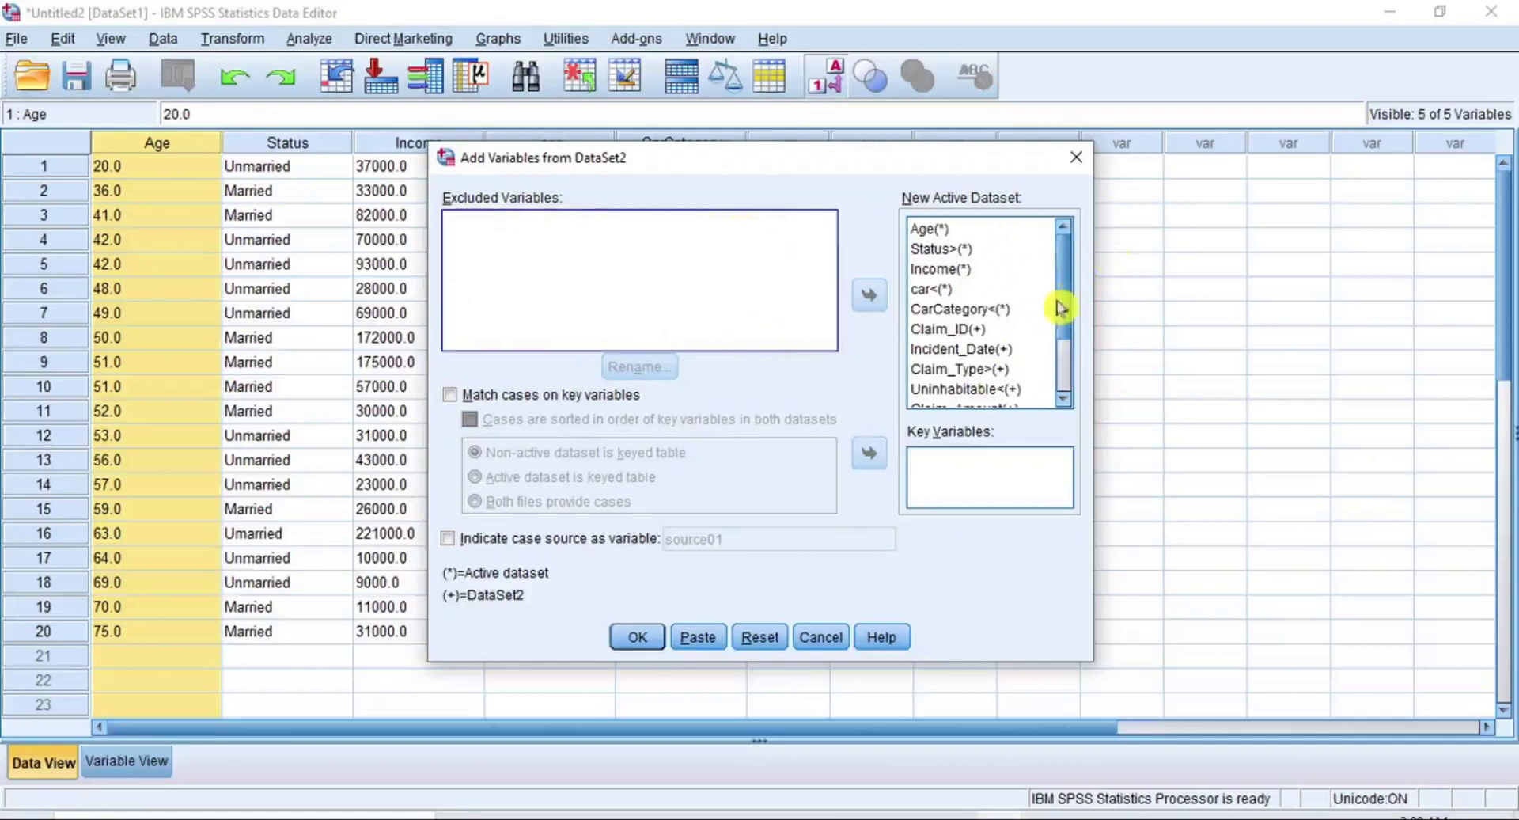
pyautogui.moveTo(1058, 264); pyautogui.dragTo(1011, 230)
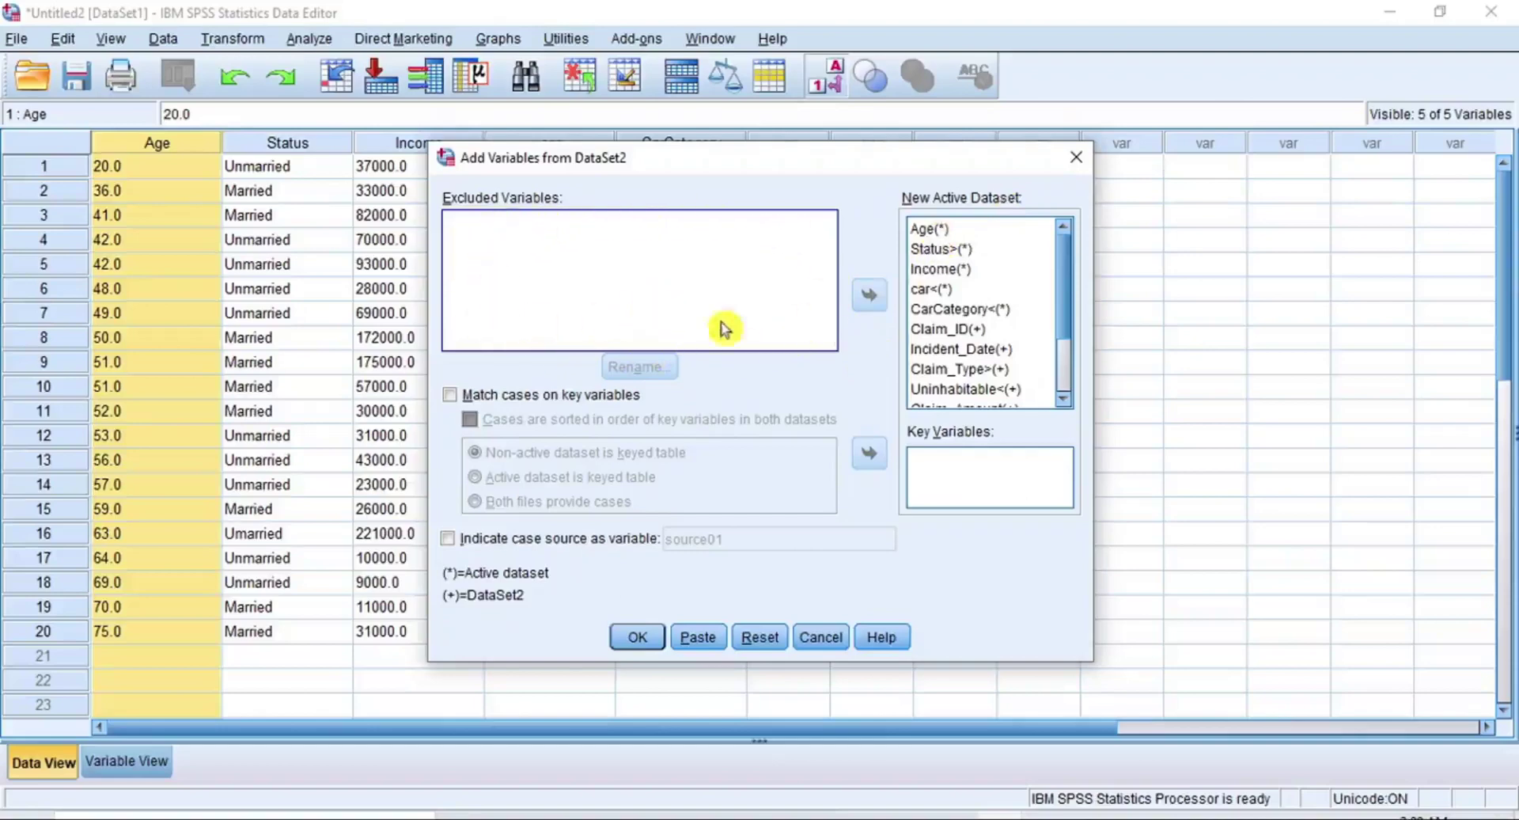
pyautogui.moveTo(1061, 245)
pyautogui.mouseDown()
pyautogui.moveTo(1061, 345)
pyautogui.moveTo(1061, 237)
pyautogui.mouseUp()
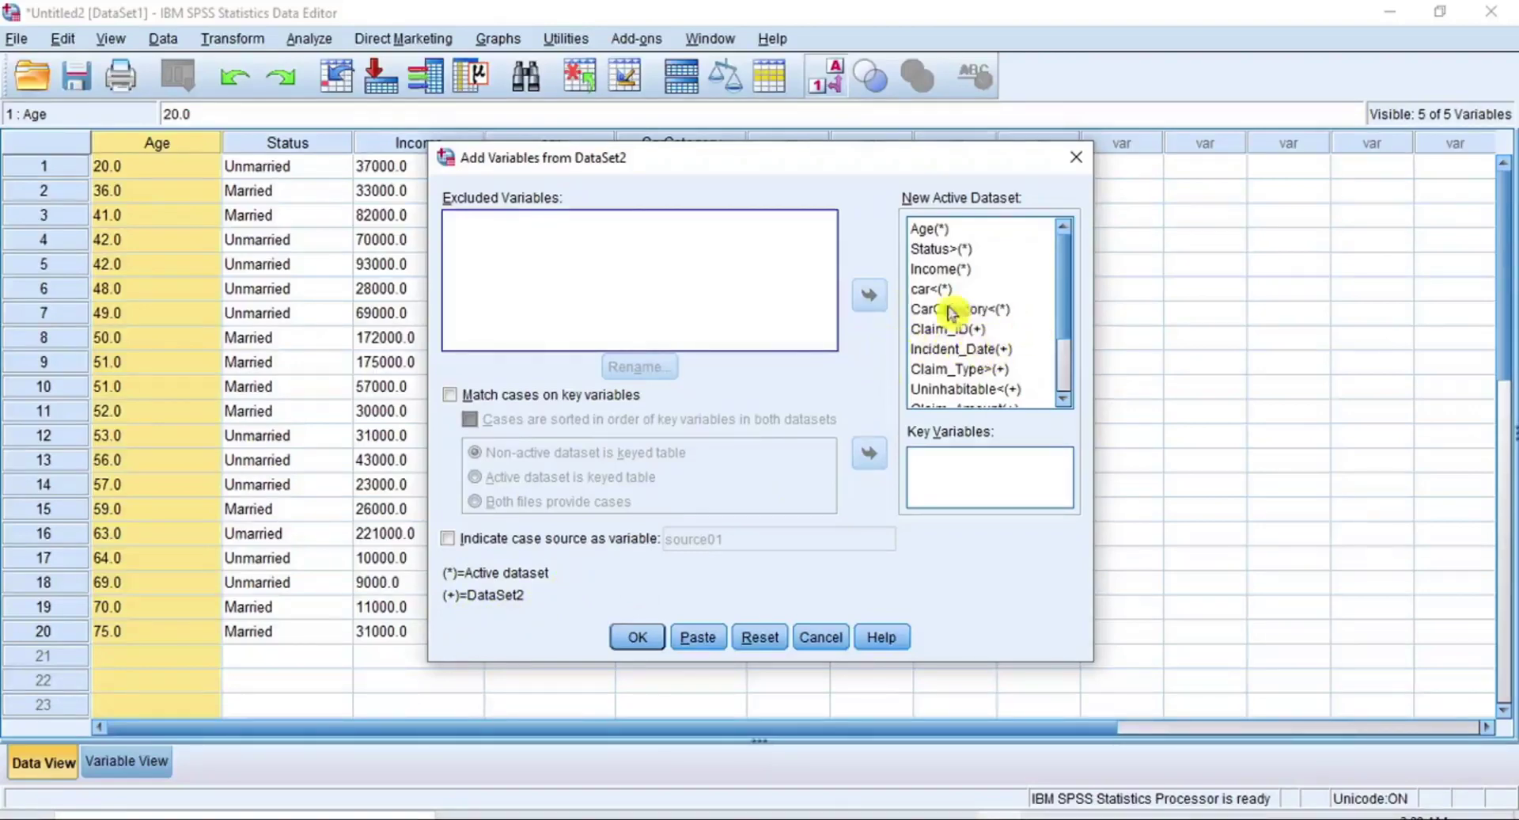
pyautogui.click(938, 229)
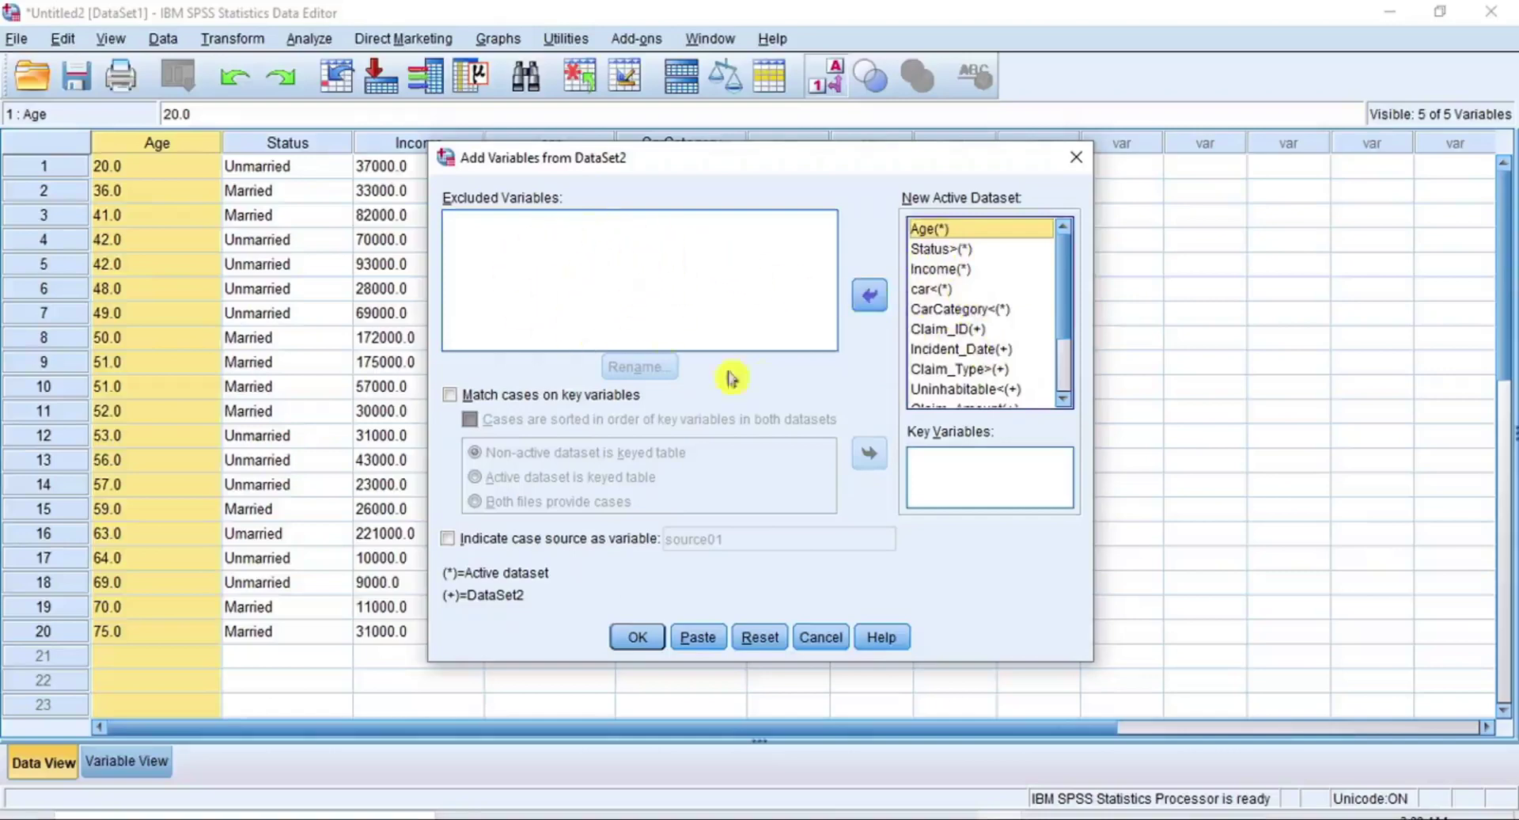
pyautogui.click(940, 269)
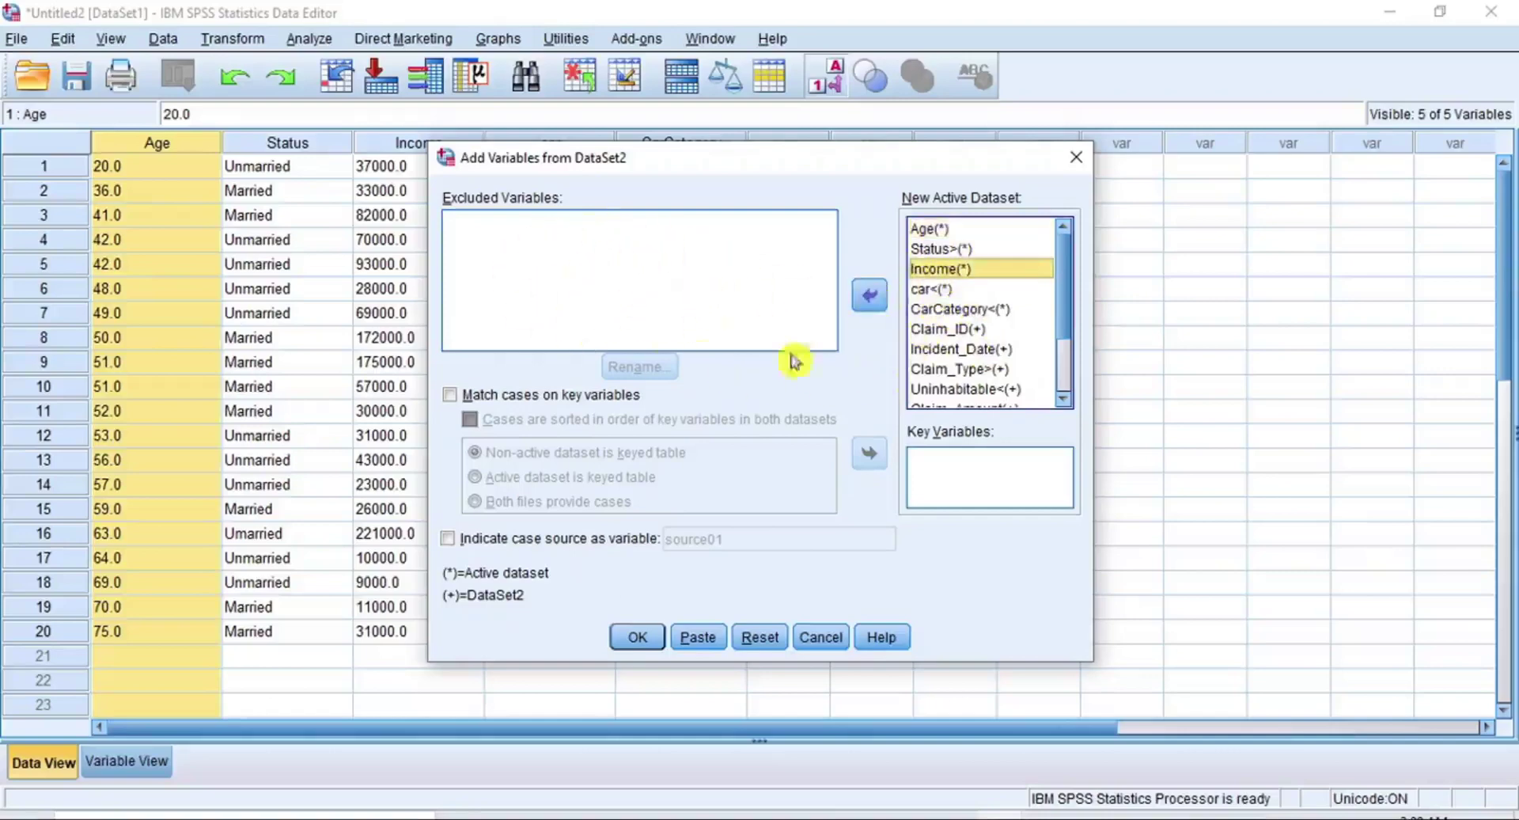
pyautogui.click(966, 369)
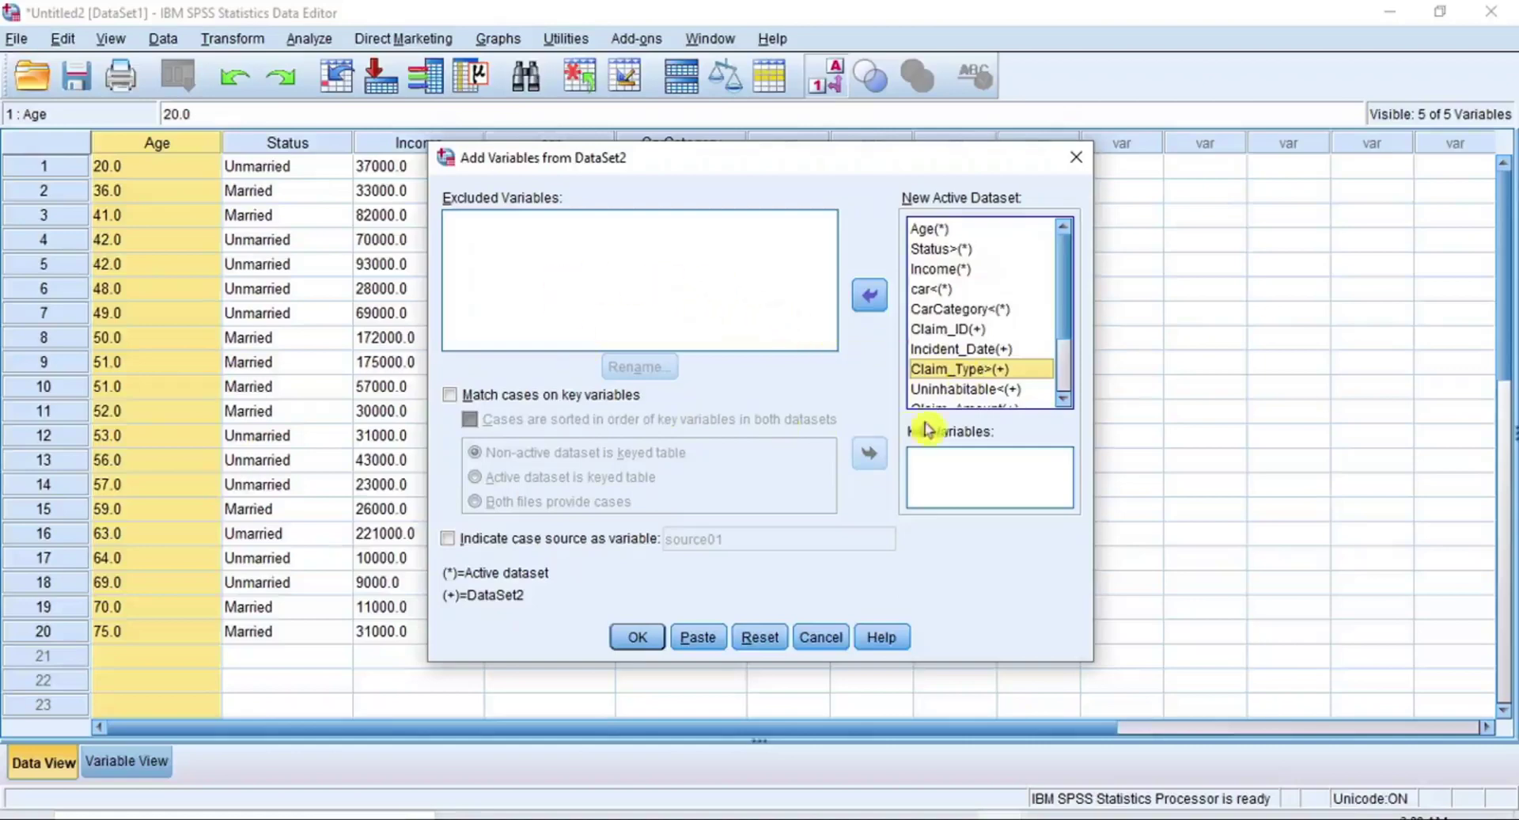
pyautogui.click(1064, 370)
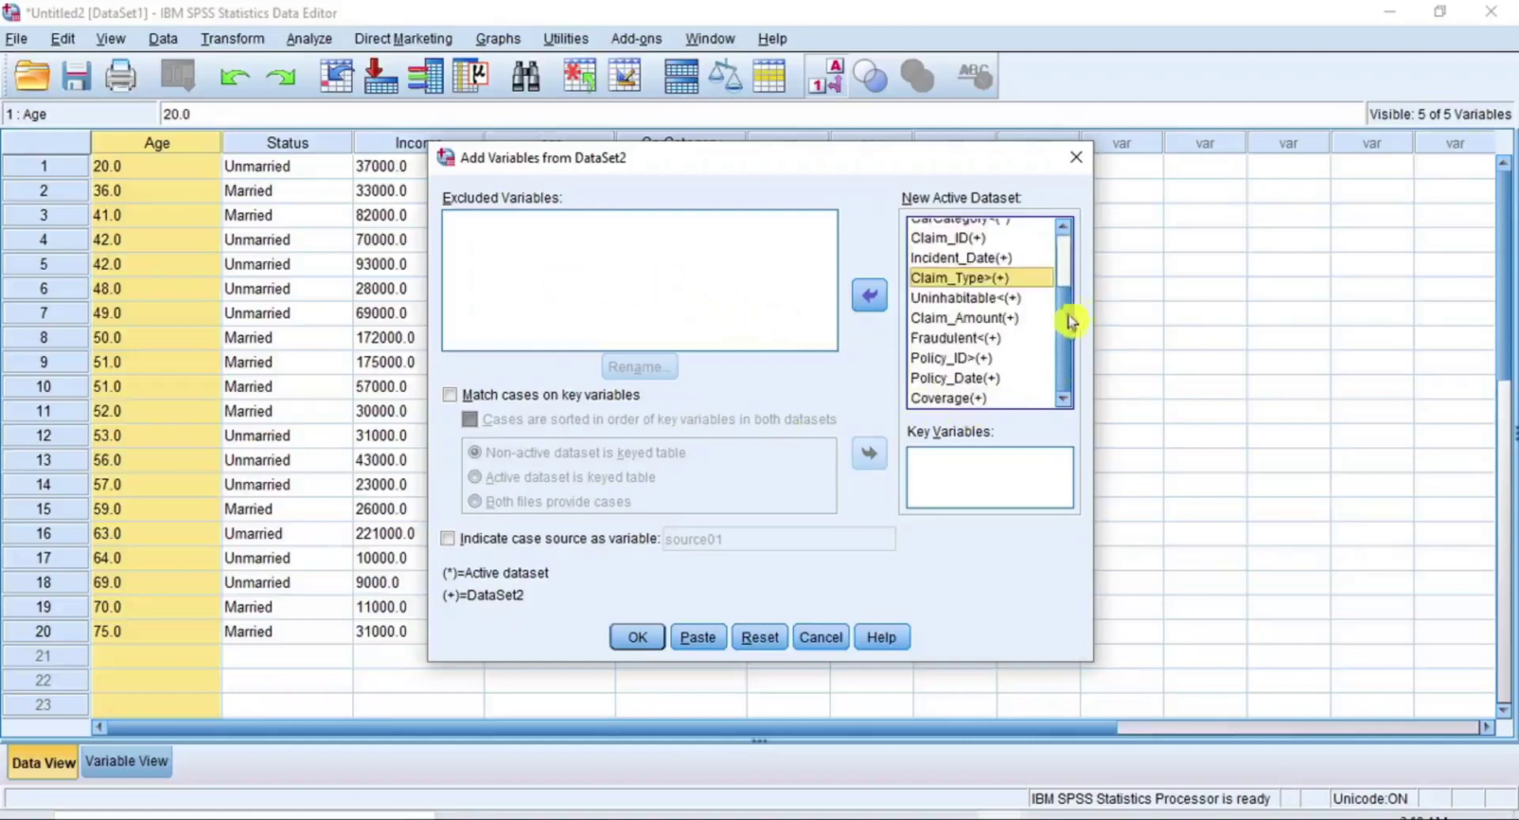
pyautogui.click(1065, 282)
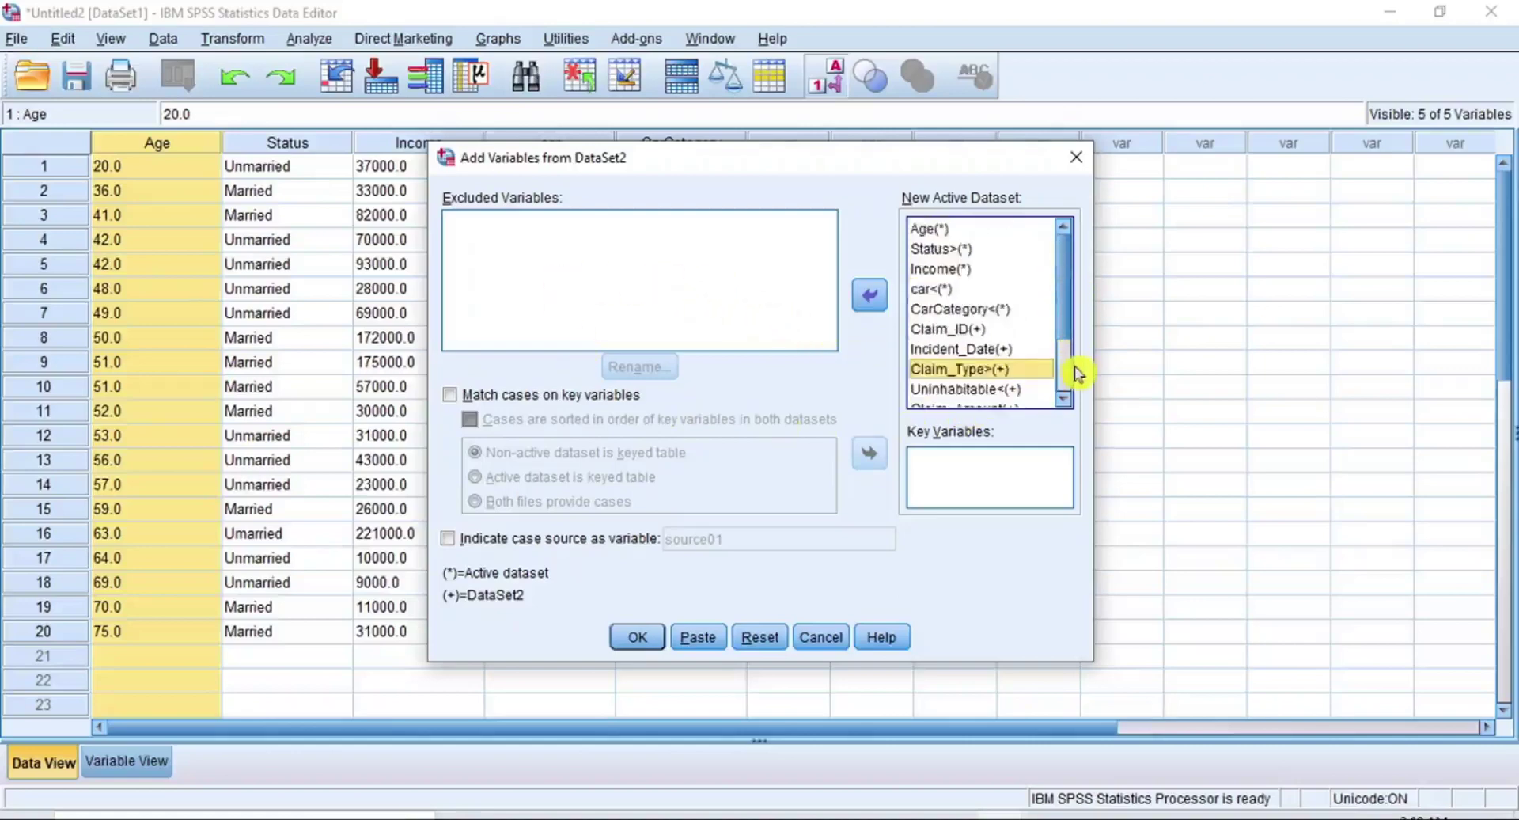
pyautogui.click(625, 642)
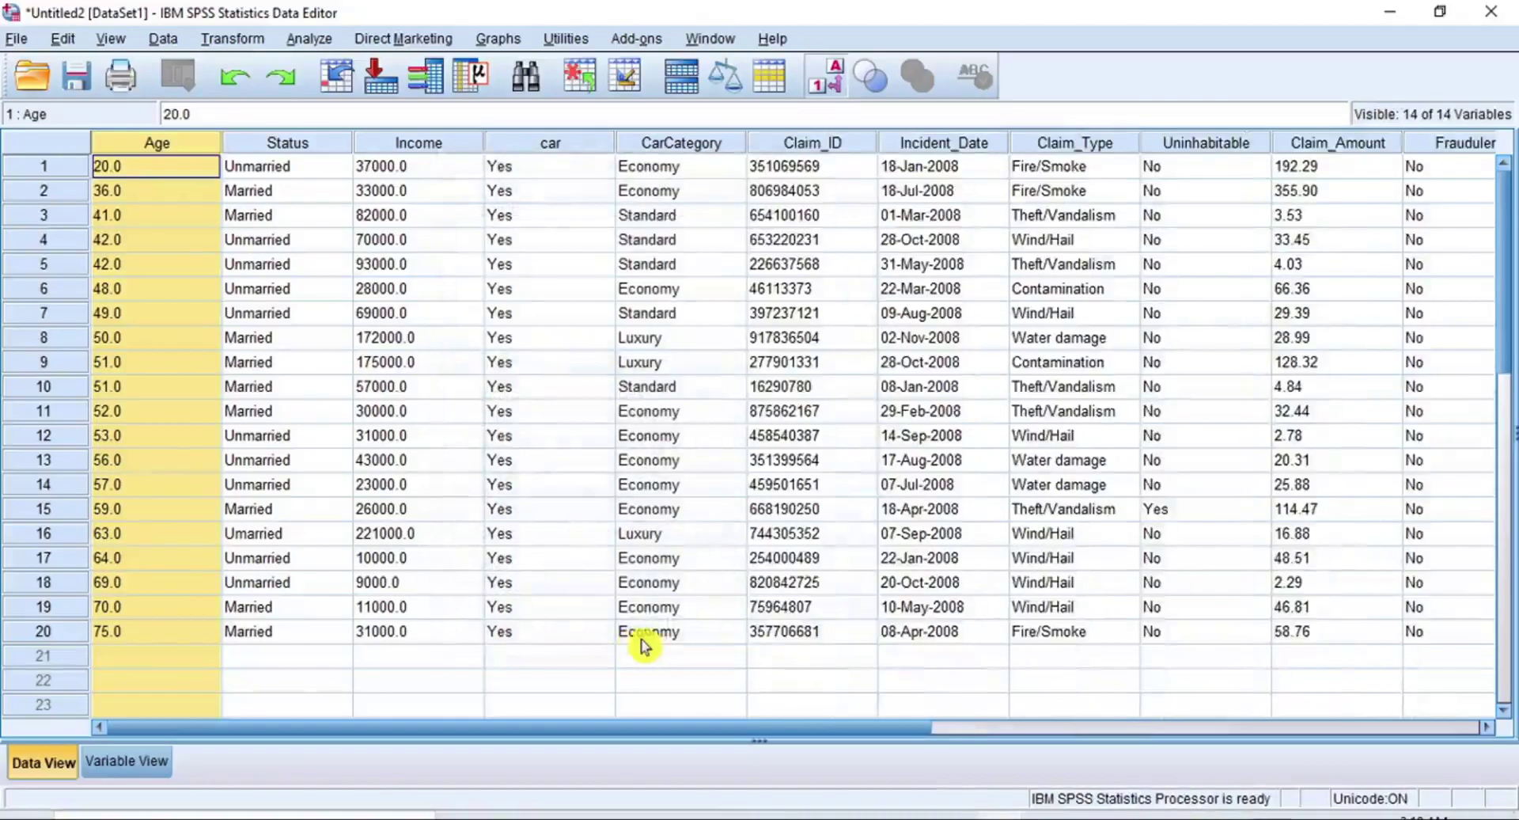
pyautogui.moveTo(241, 736); pyautogui.dragTo(156, 707)
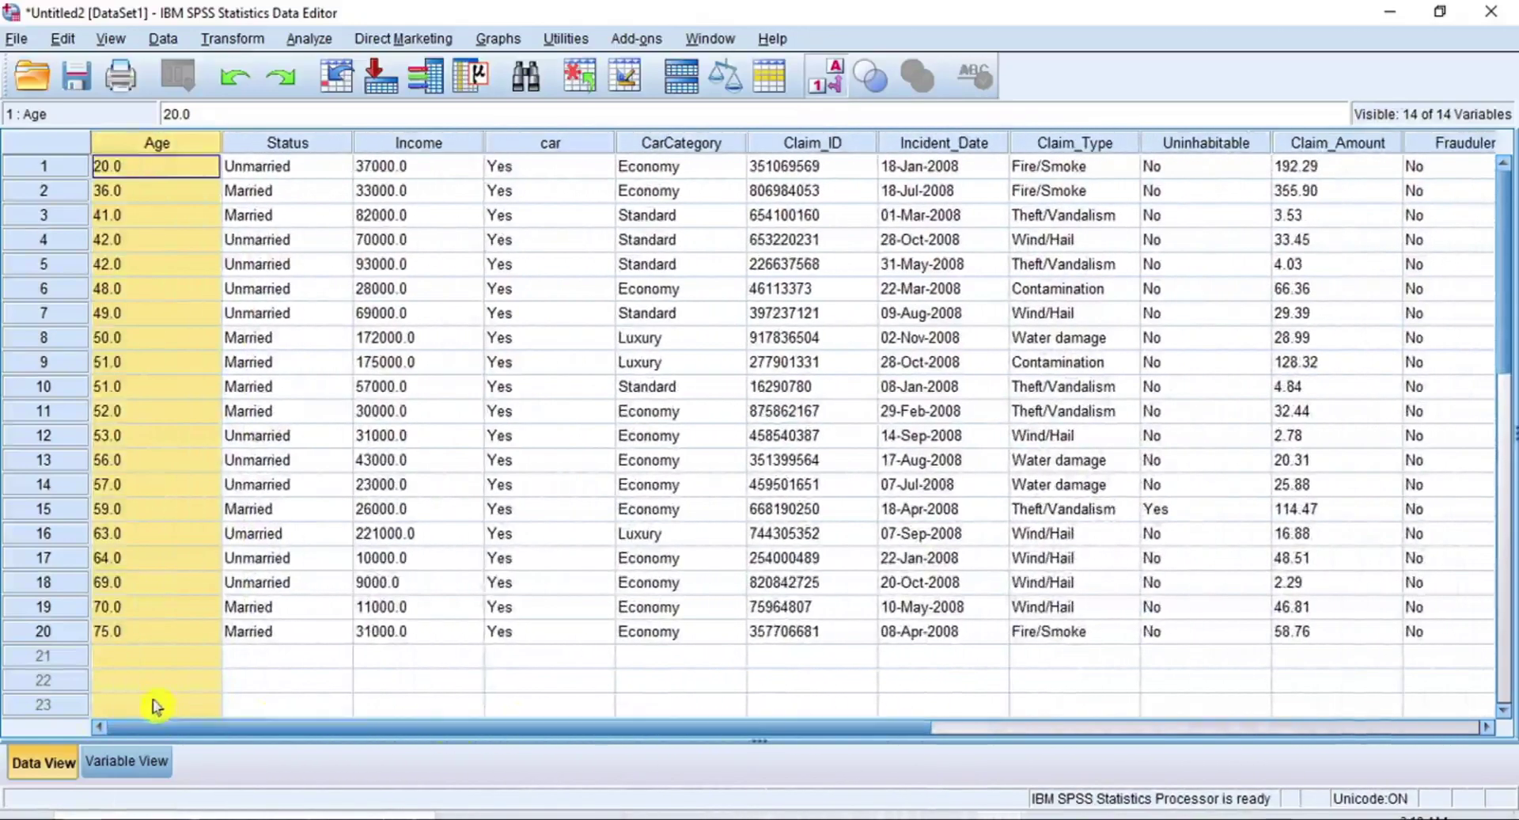
pyautogui.click(140, 168)
pyautogui.moveTo(424, 732); pyautogui.dragTo(351, 711)
pyautogui.moveTo(189, 143); pyautogui.dragTo(1306, 155)
pyautogui.click(1107, 264)
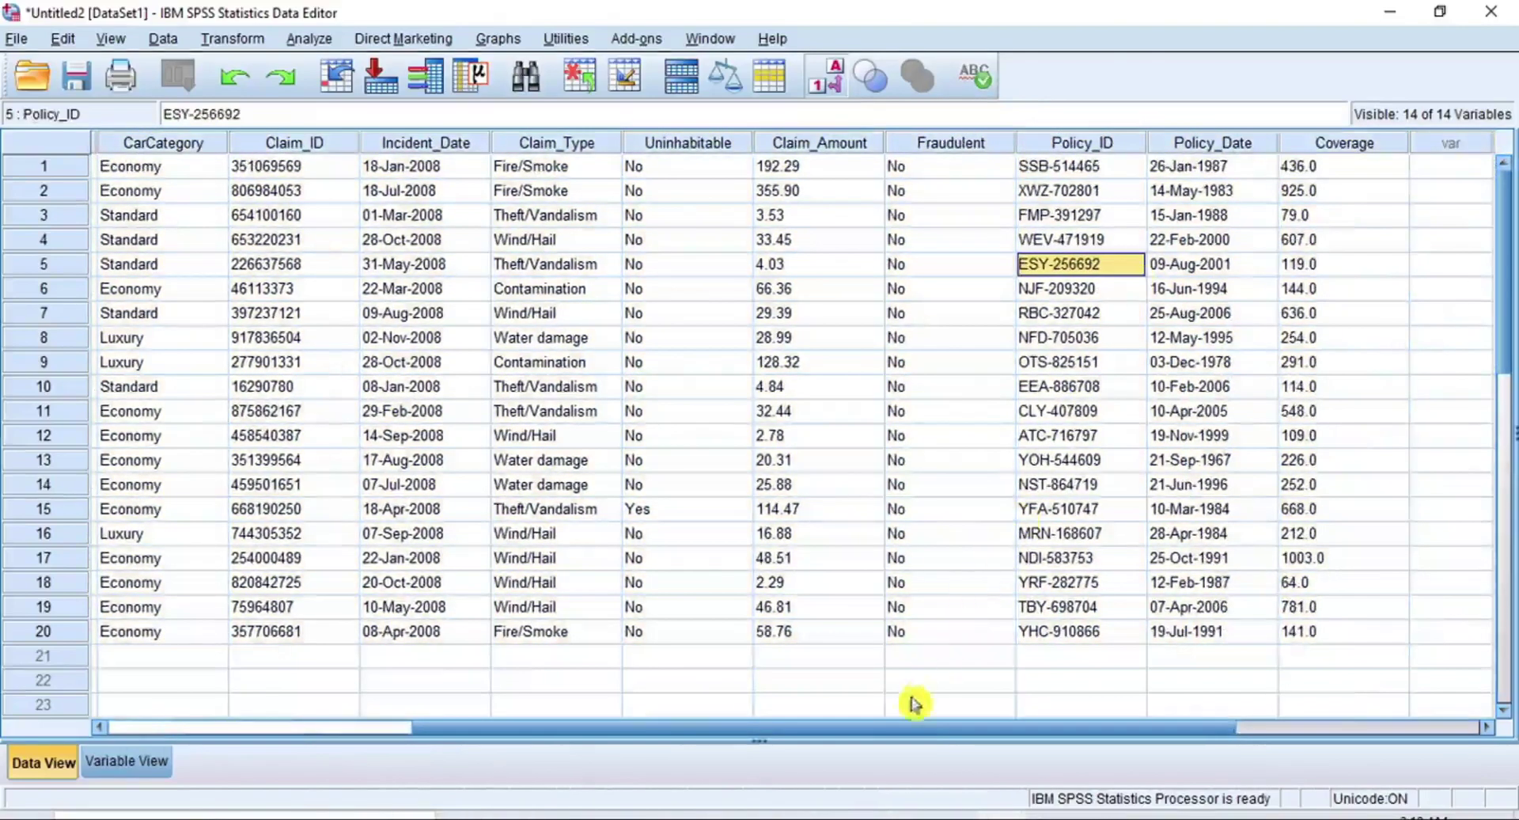
pyautogui.moveTo(855, 724); pyautogui.dragTo(349, 701)
pyautogui.click(198, 150)
pyautogui.moveTo(197, 152); pyautogui.dragTo(707, 138)
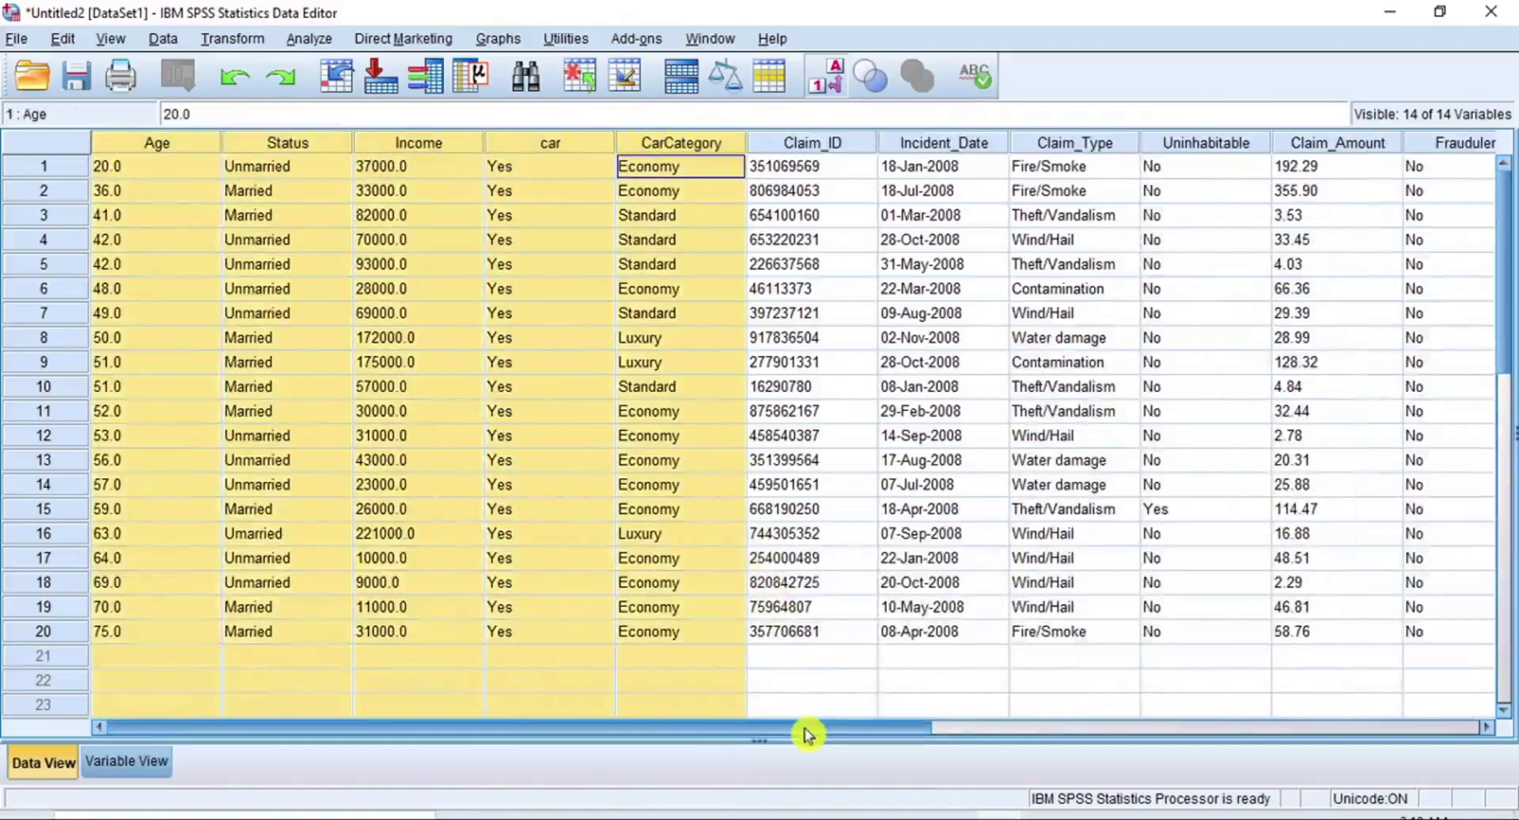
pyautogui.moveTo(823, 143); pyautogui.dragTo(1261, 158)
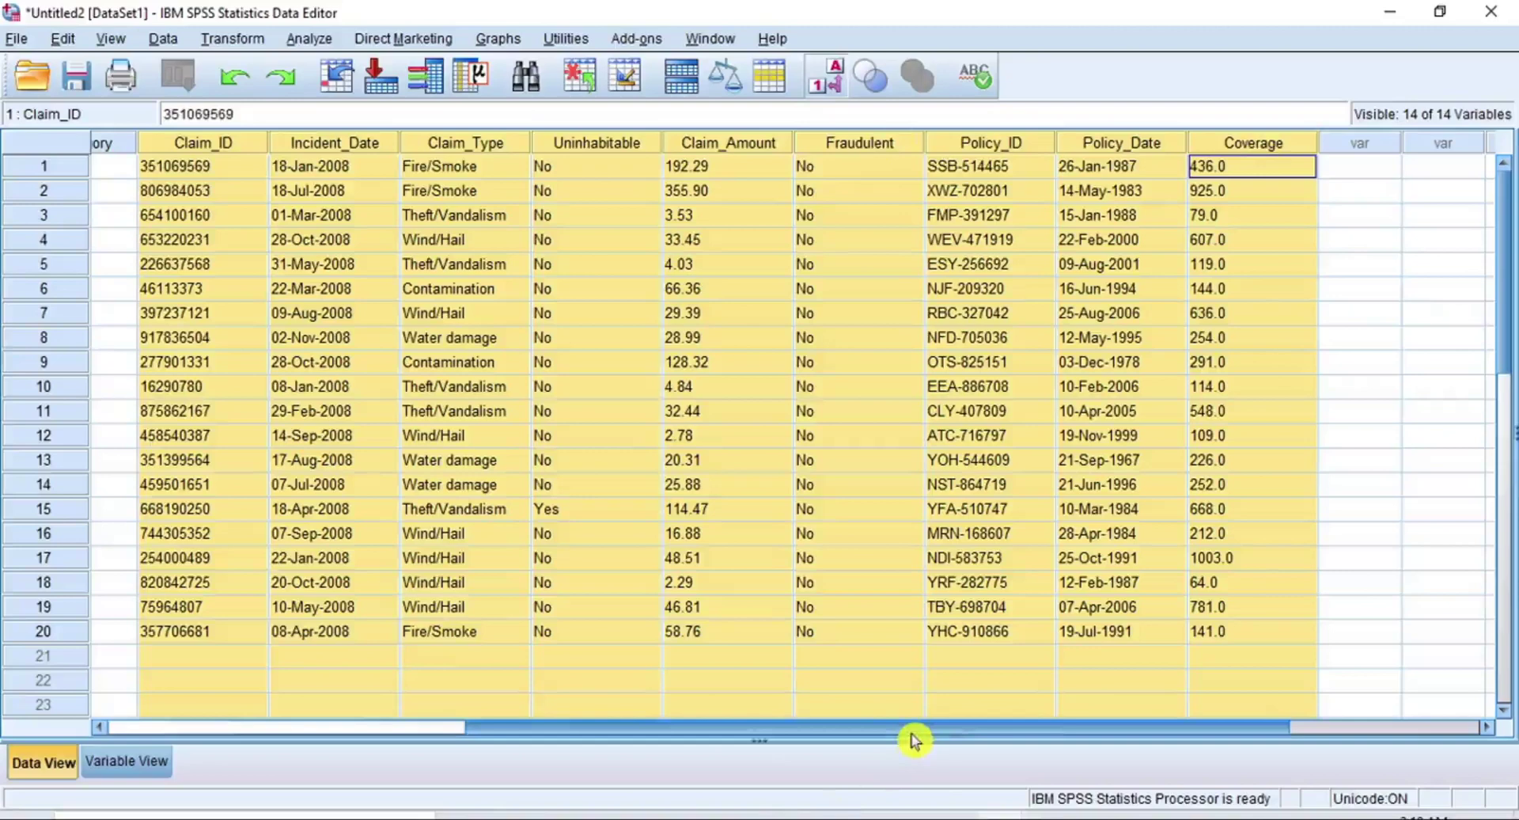
pyautogui.moveTo(909, 731); pyautogui.dragTo(434, 736)
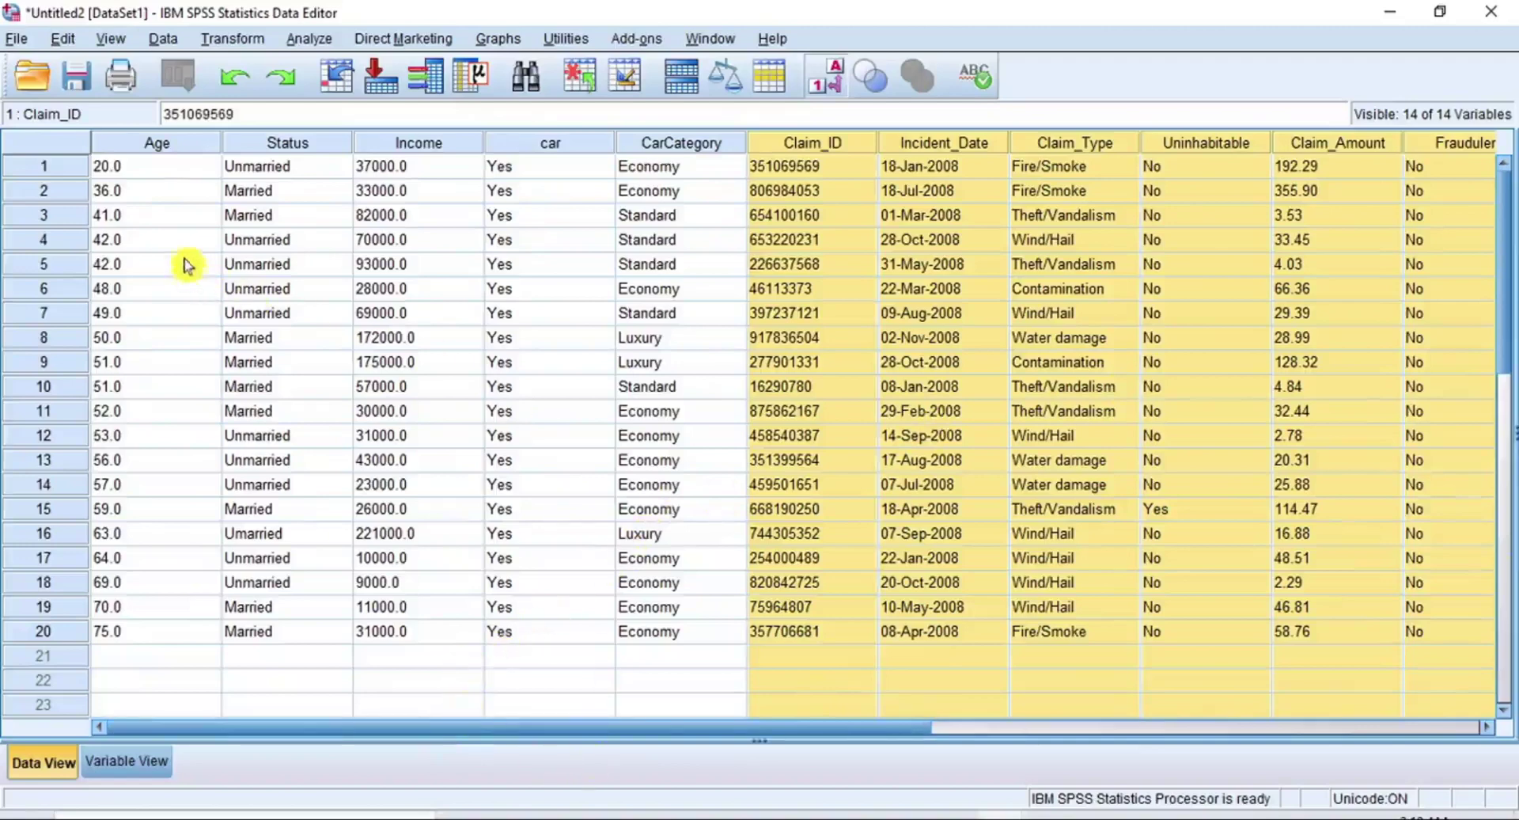
pyautogui.click(146, 175)
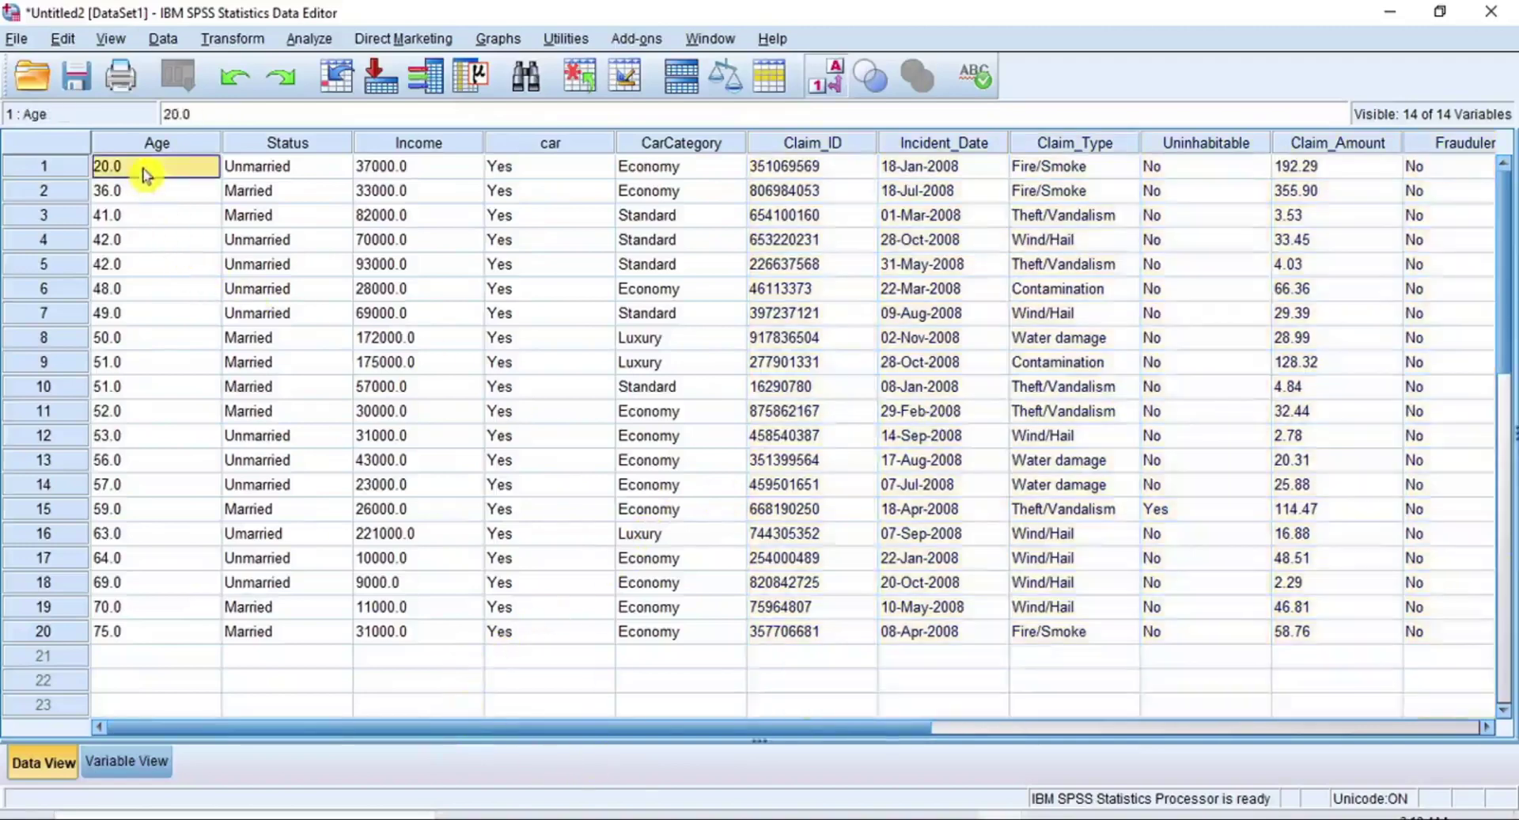
pyautogui.click(16, 41)
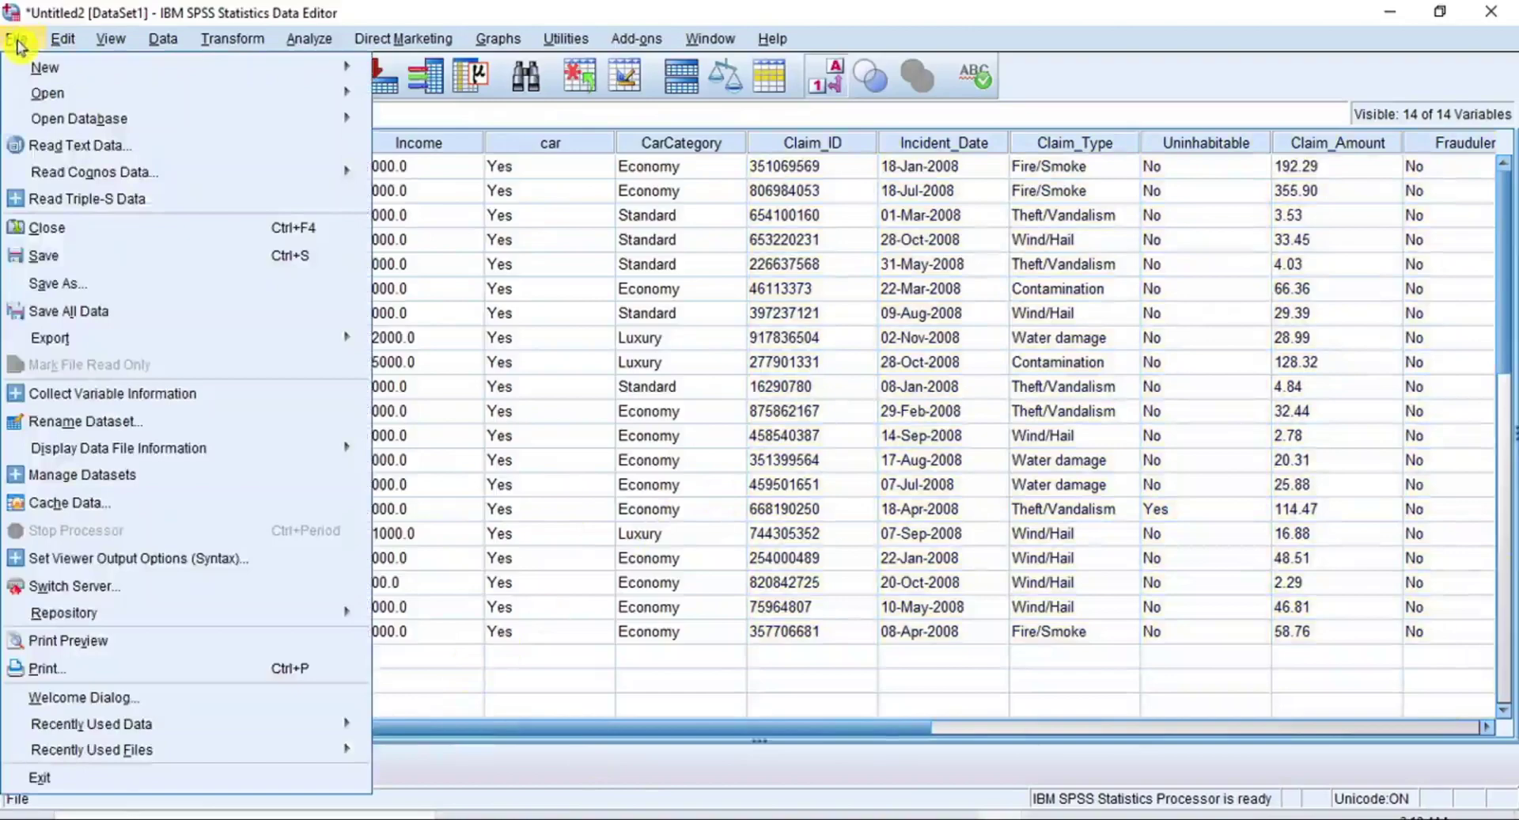
pyautogui.click(86, 292)
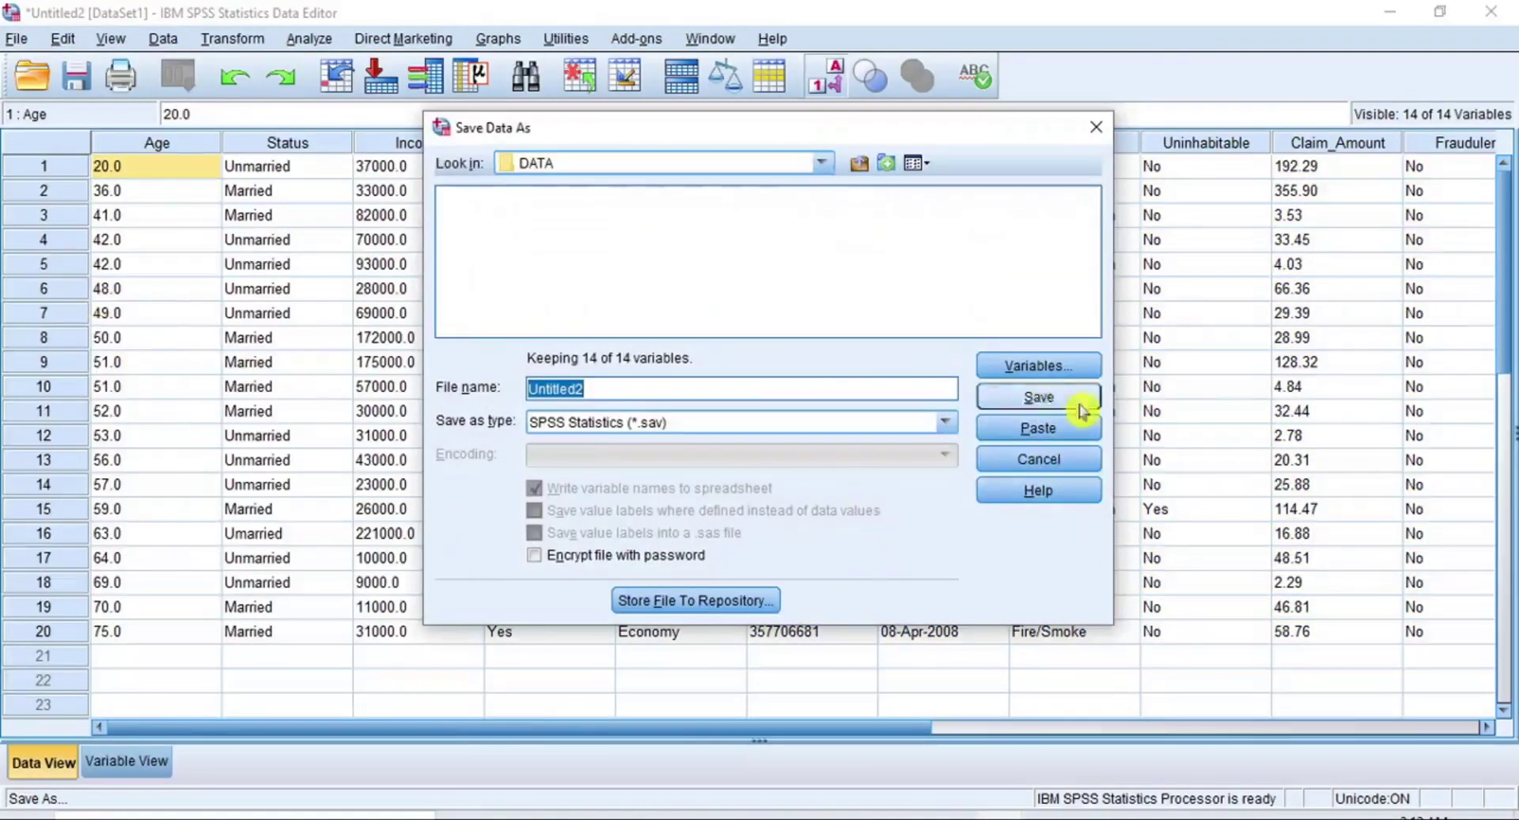
pyautogui.click(1039, 469)
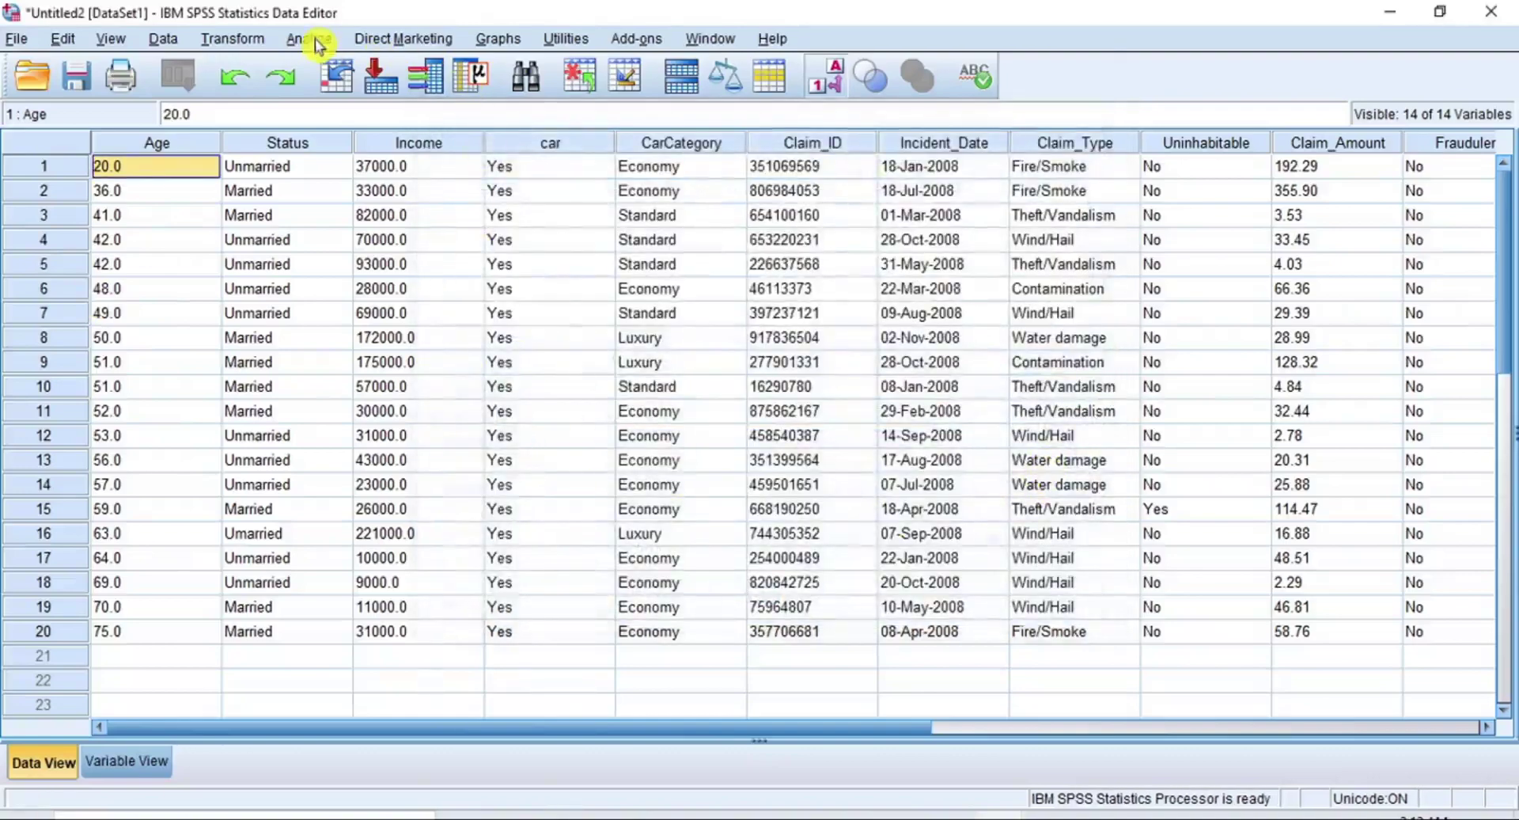
pyautogui.click(319, 42)
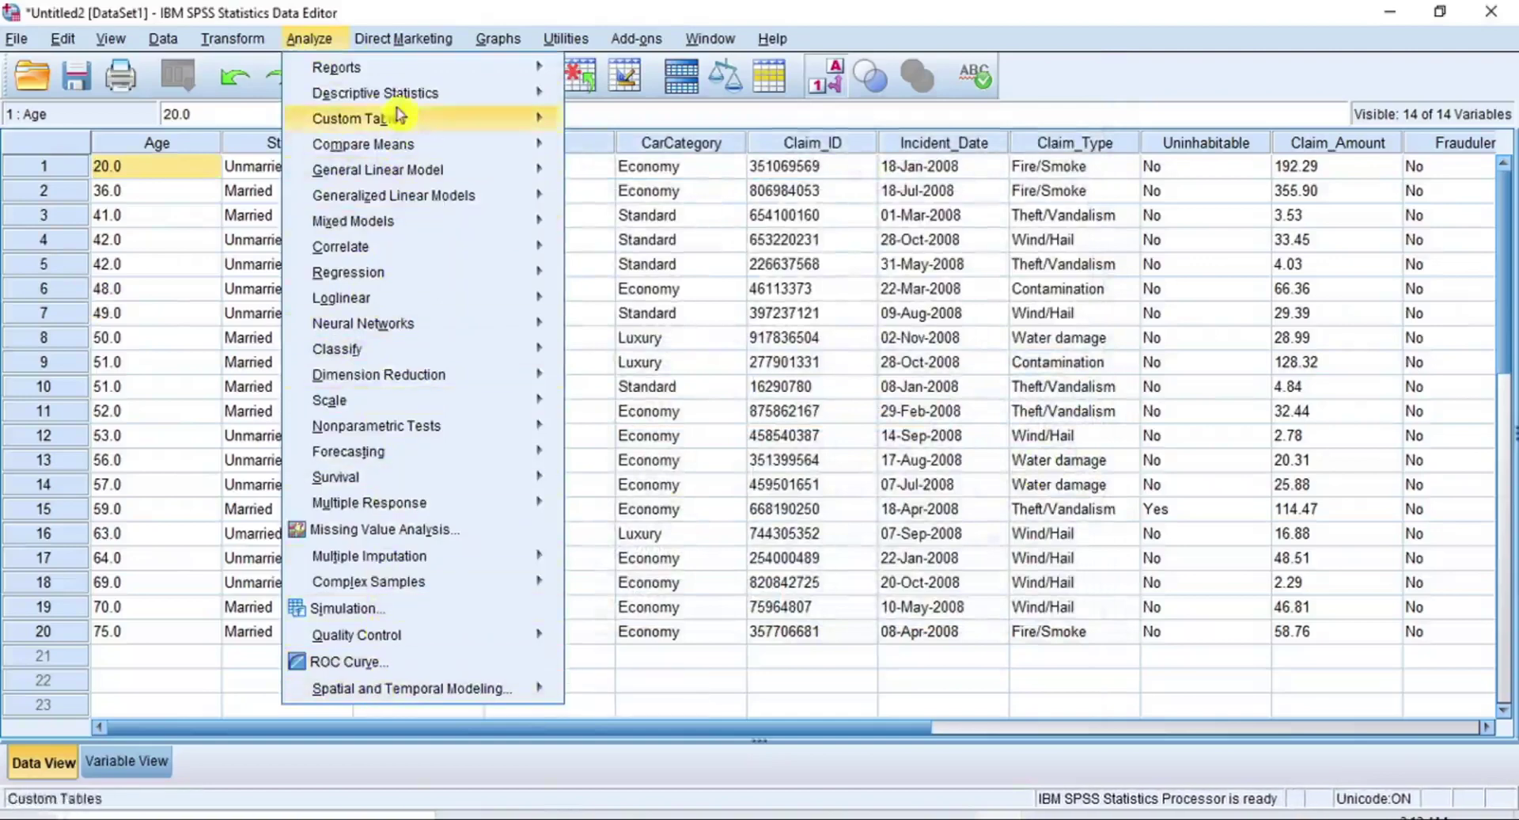
pyautogui.click(553, 10)
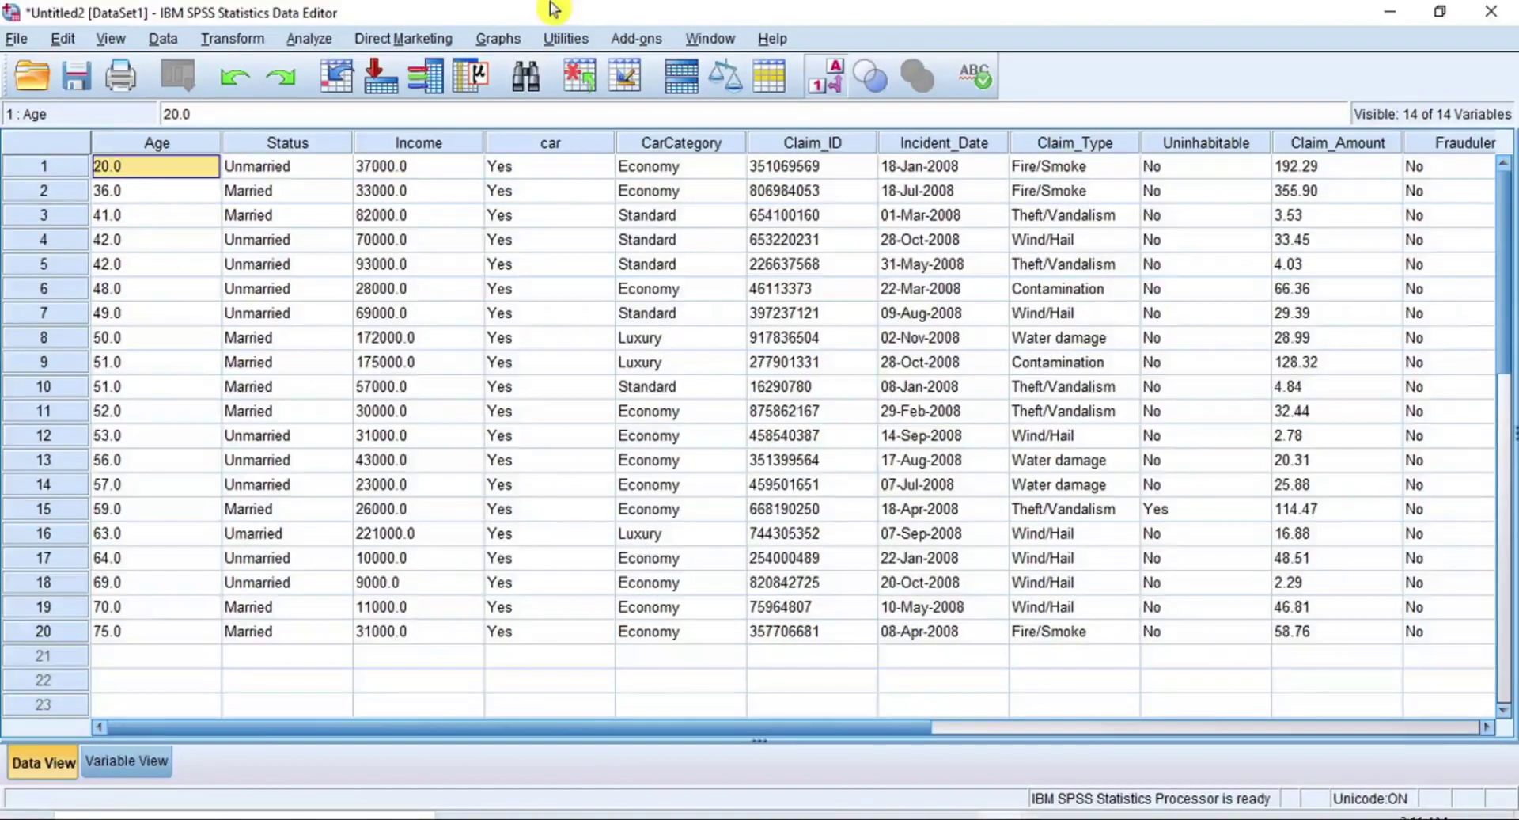